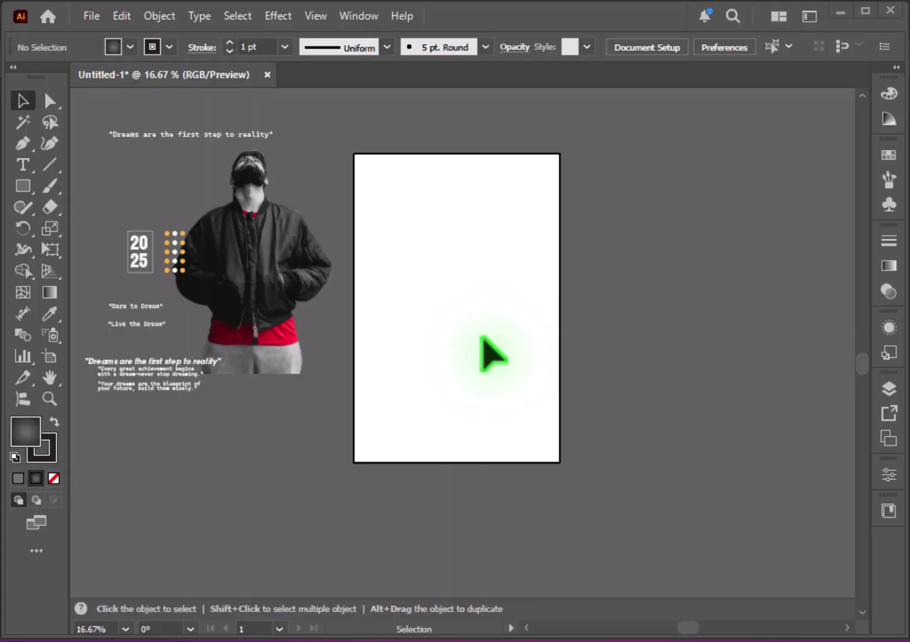
# Step: Draw a rectangle spanning the artboard from top-left to bottom-right corner as the background
pyautogui.scroll(1, 484, 351)
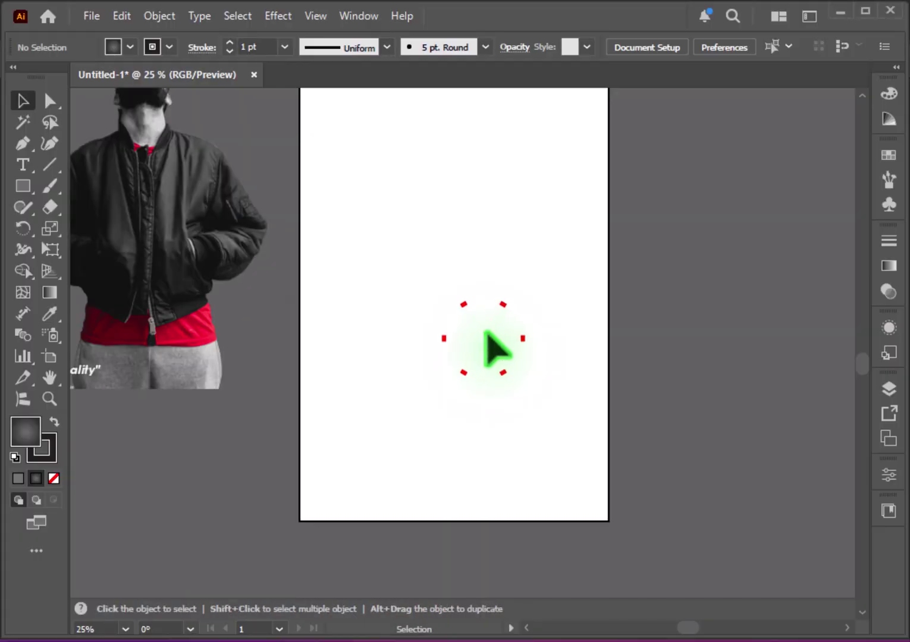
pyautogui.moveTo(493, 349)
pyautogui.mouseDown()
pyautogui.moveTo(522, 406)
pyautogui.moveTo(529, 390)
pyautogui.mouseUp()
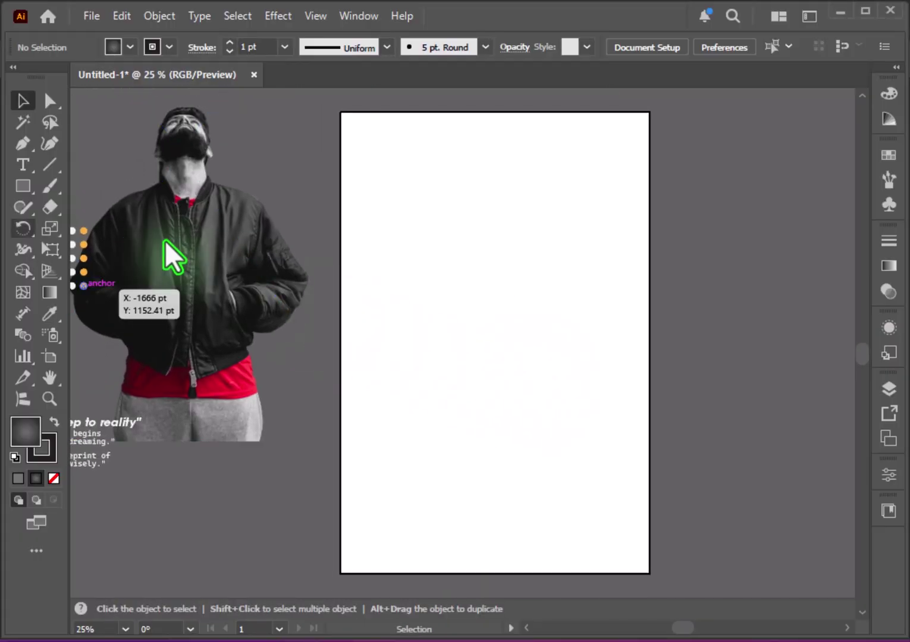
pyautogui.click(23, 186)
pyautogui.moveTo(342, 113); pyautogui.dragTo(650, 572)
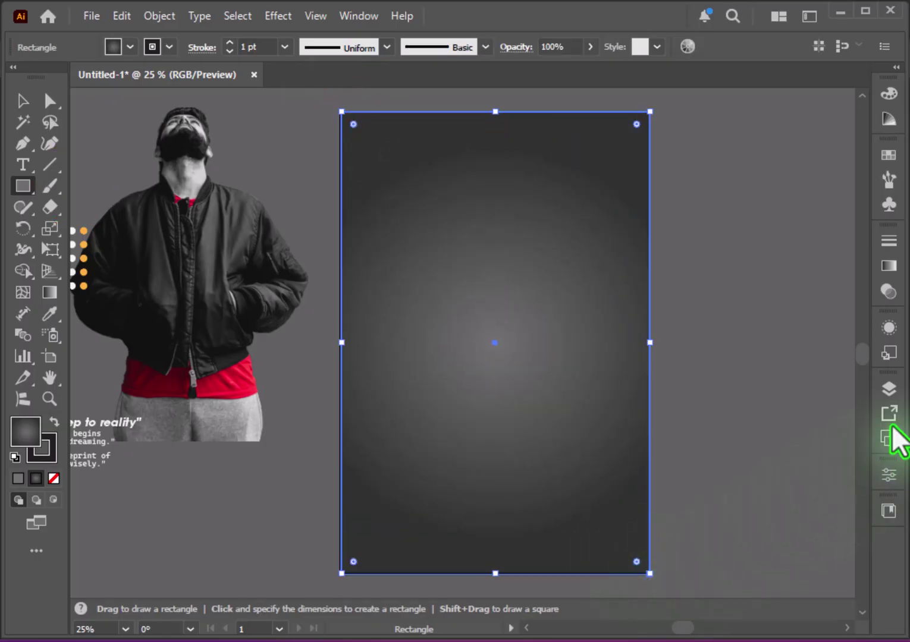
# Step: Switch the background's gradient type from radial to linear, then to freeform
pyautogui.click(888, 266)
pyautogui.click(756, 378)
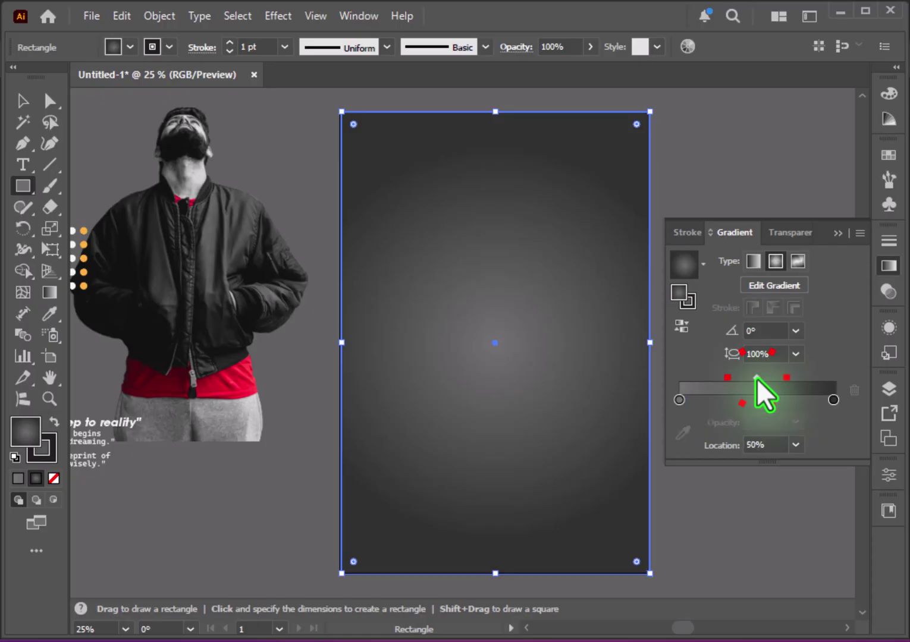
pyautogui.click(679, 399)
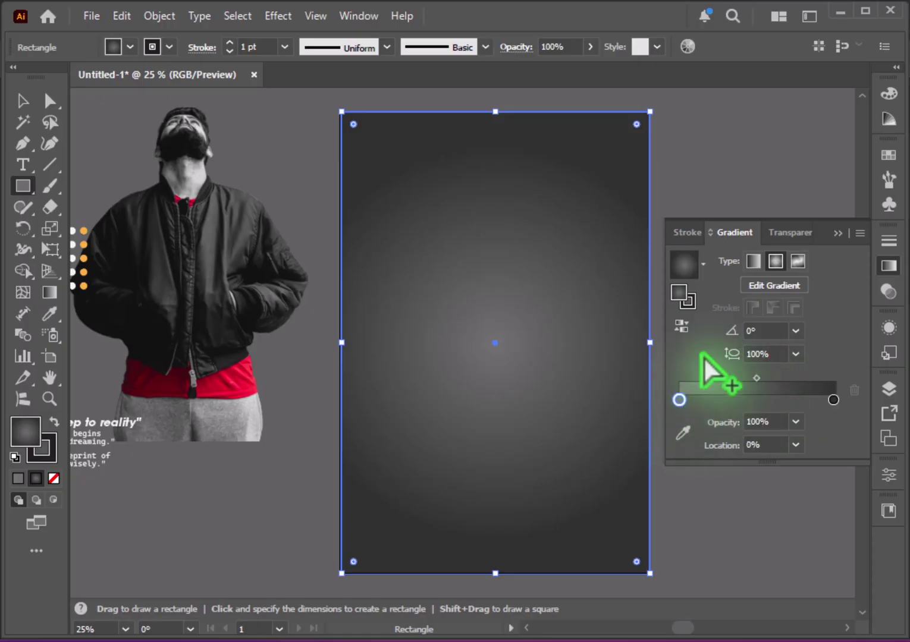
pyautogui.click(753, 261)
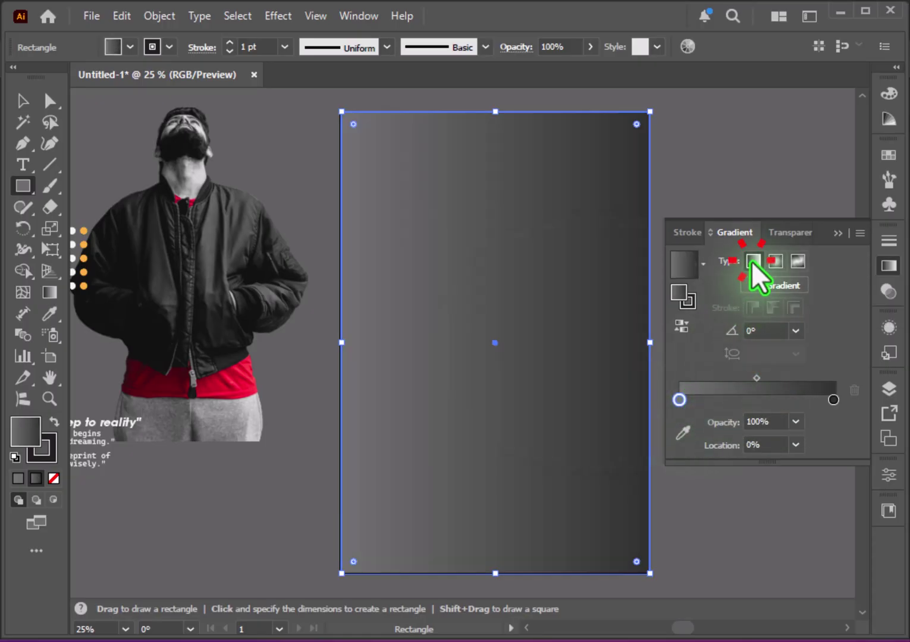
pyautogui.click(796, 263)
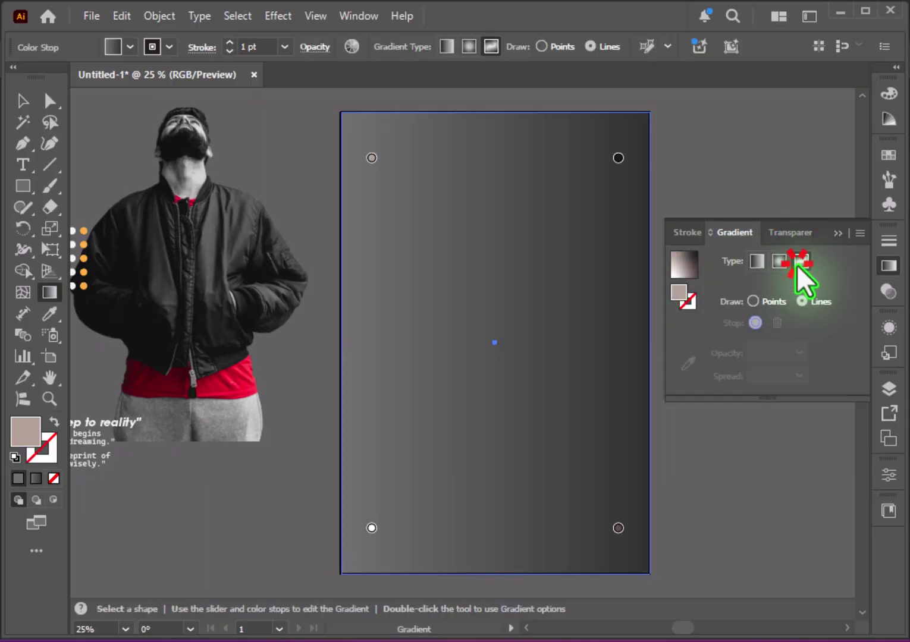
# Step: Recolour the four corner gradient points of the background to dark greys
pyautogui.click(619, 158)
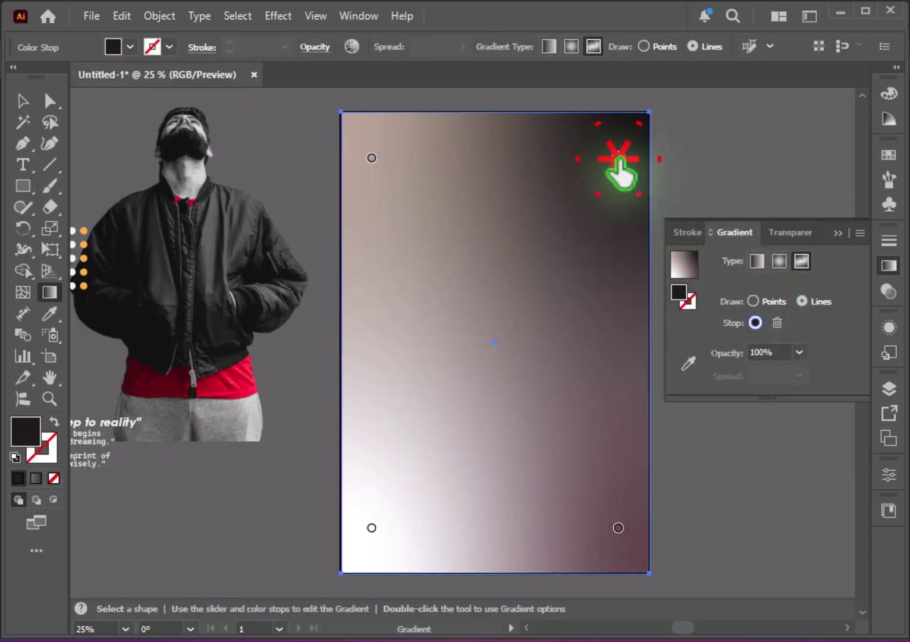
pyautogui.doubleClick(619, 159)
pyautogui.click(391, 251)
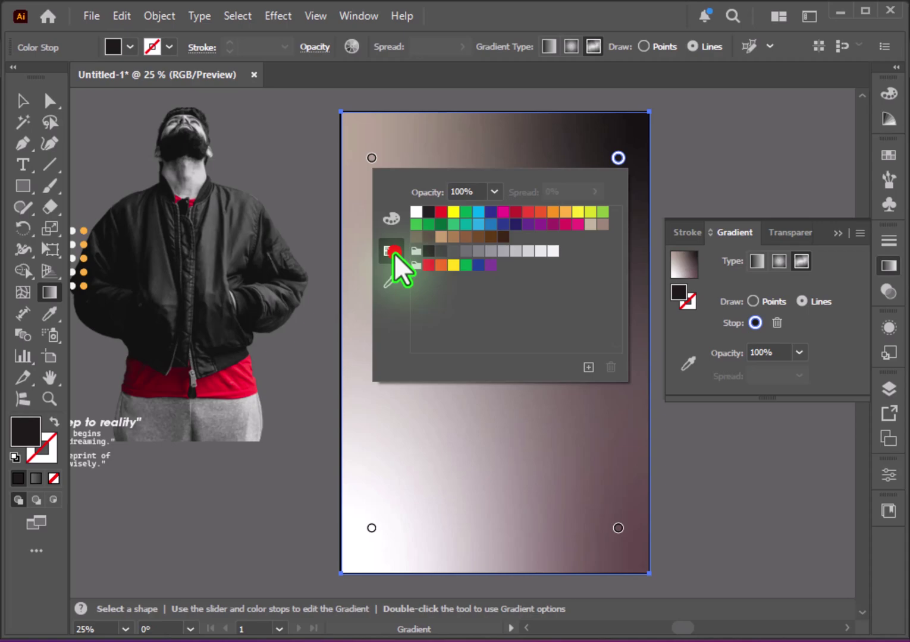
pyautogui.click(442, 251)
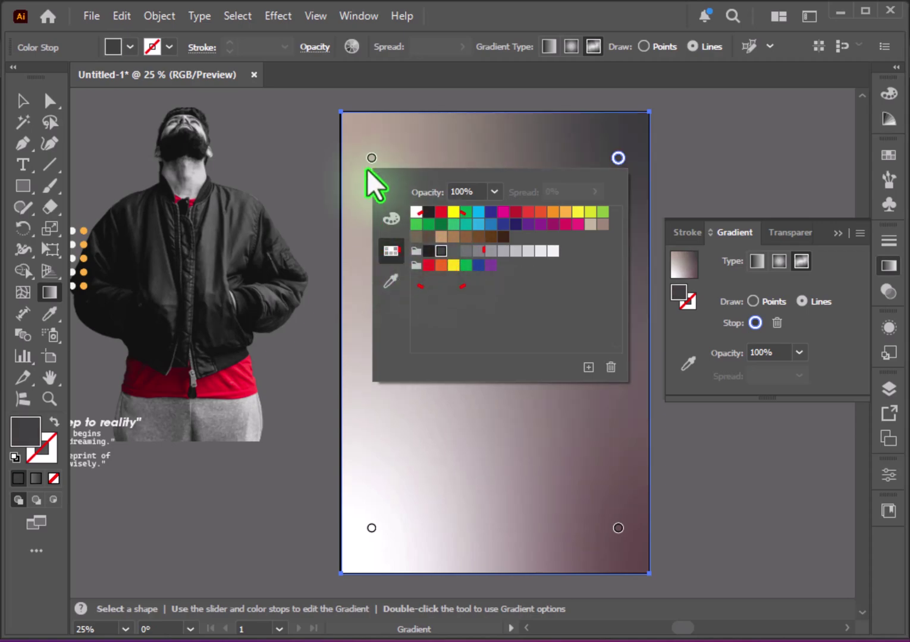
pyautogui.click(371, 158)
pyautogui.doubleClick(370, 158)
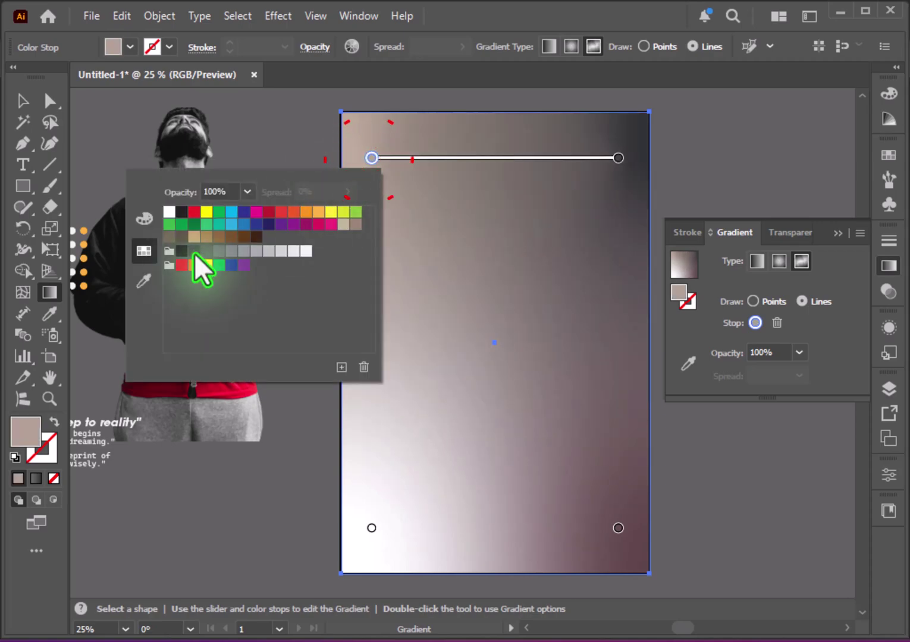
pyautogui.click(195, 252)
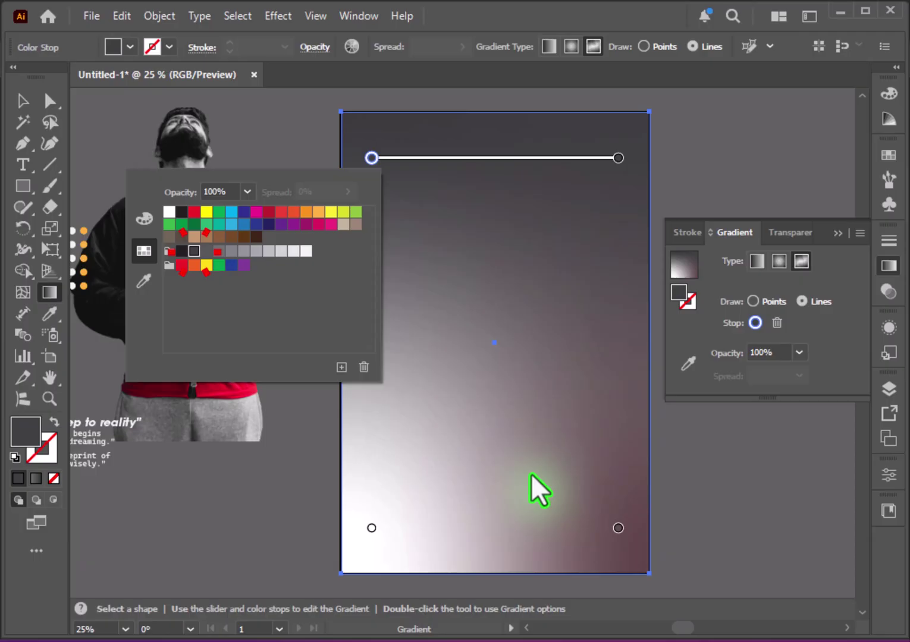
pyautogui.doubleClick(616, 529)
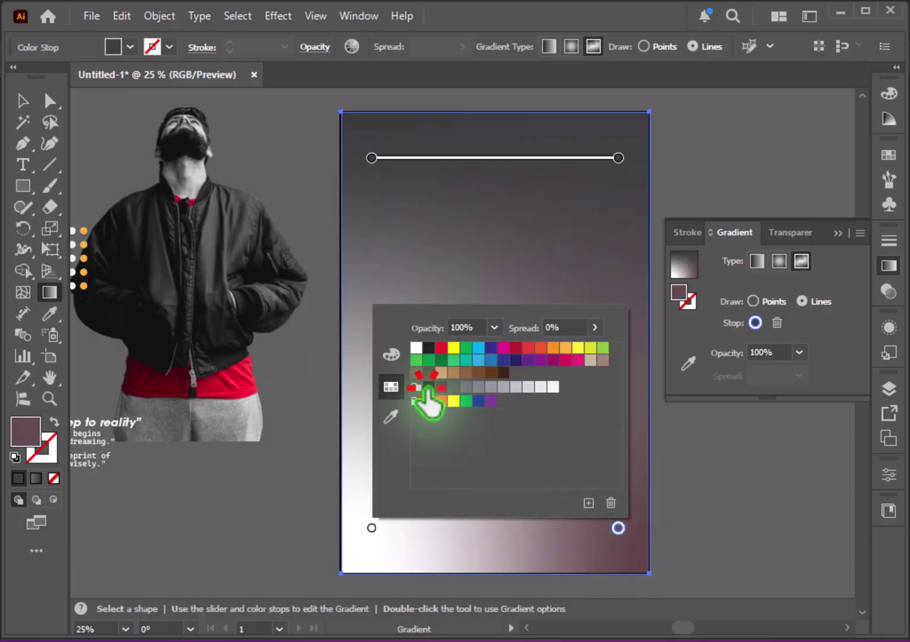
pyautogui.click(428, 390)
pyautogui.doubleClick(371, 528)
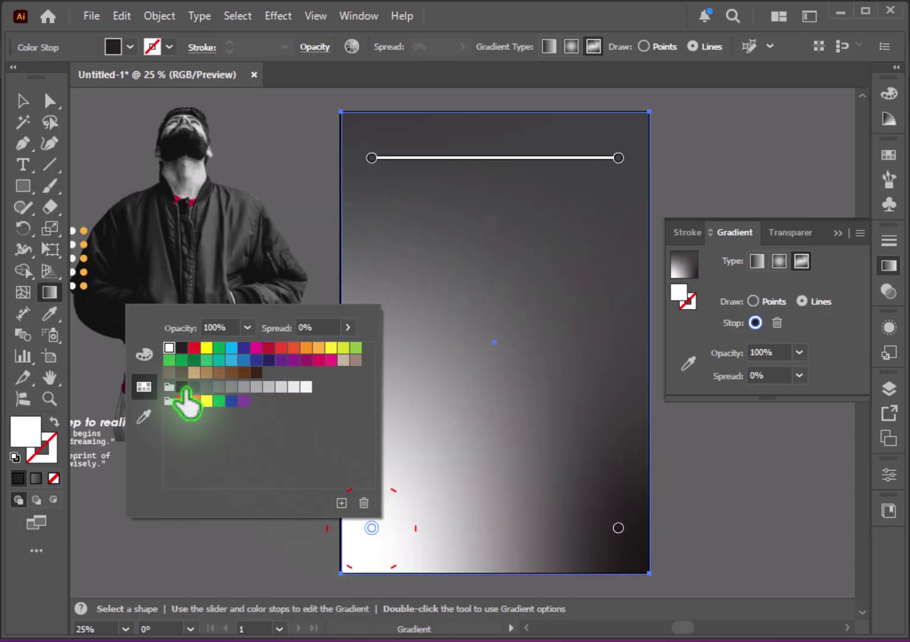
pyautogui.click(182, 388)
pyautogui.click(494, 339)
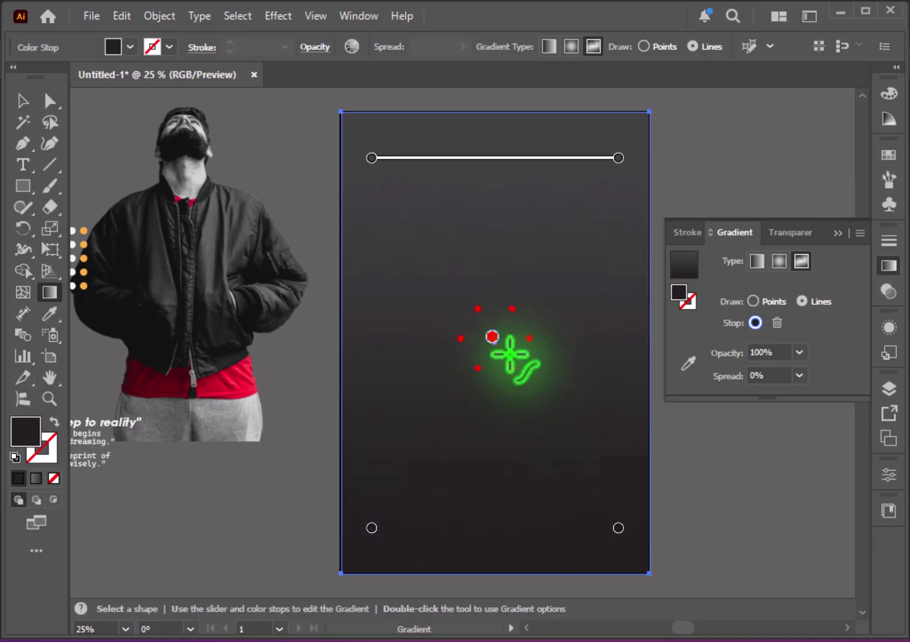
# Step: Add a grey gradient point at the artboard centre, undoing an extra line of points
pyautogui.doubleClick(492, 336)
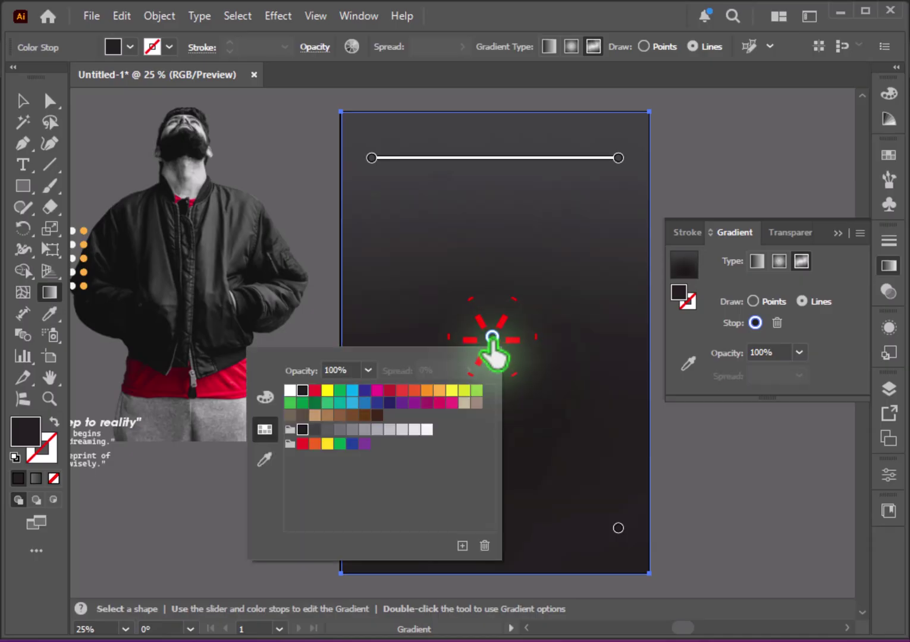
pyautogui.click(327, 429)
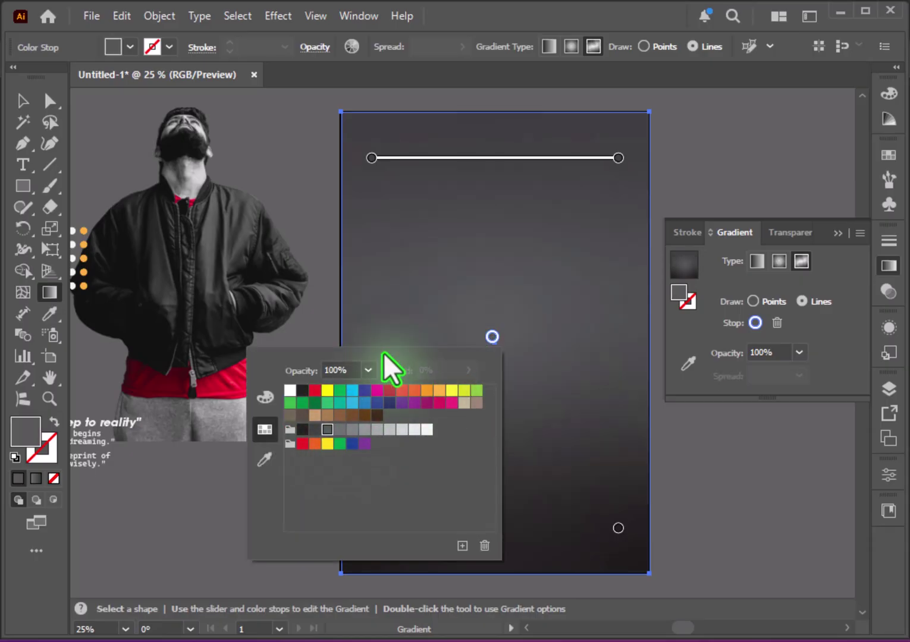
pyautogui.click(493, 198)
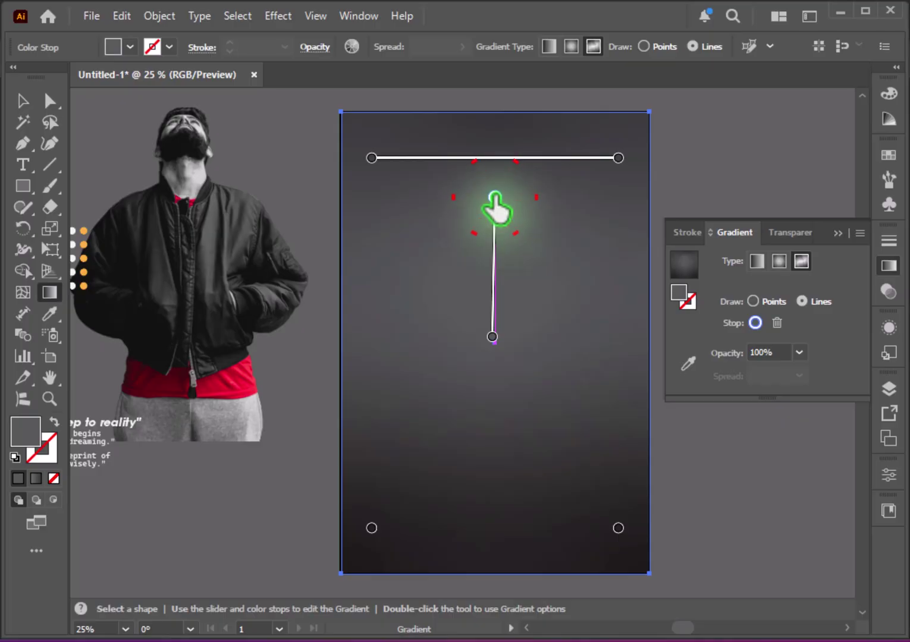
pyautogui.doubleClick(494, 198)
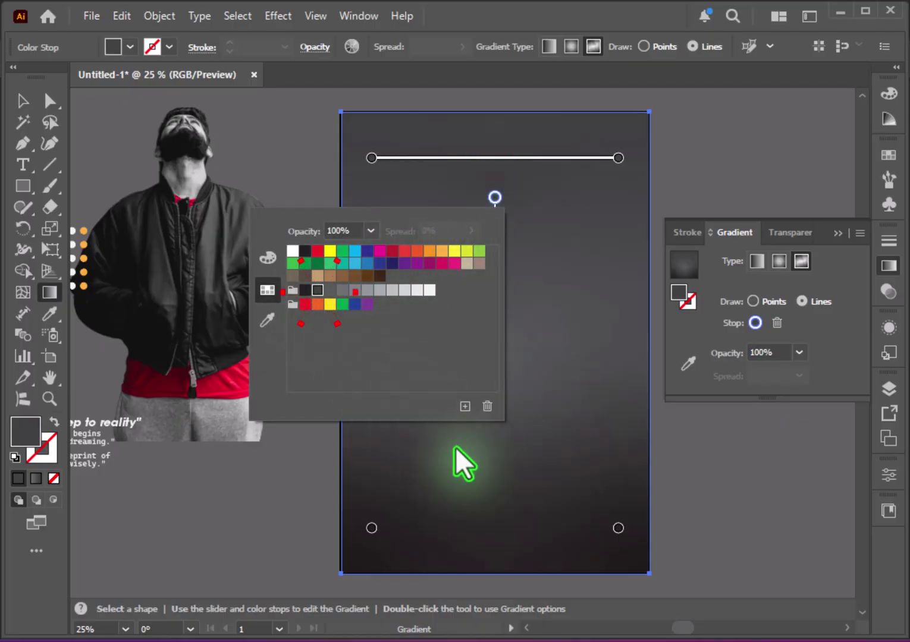
pyautogui.click(495, 492)
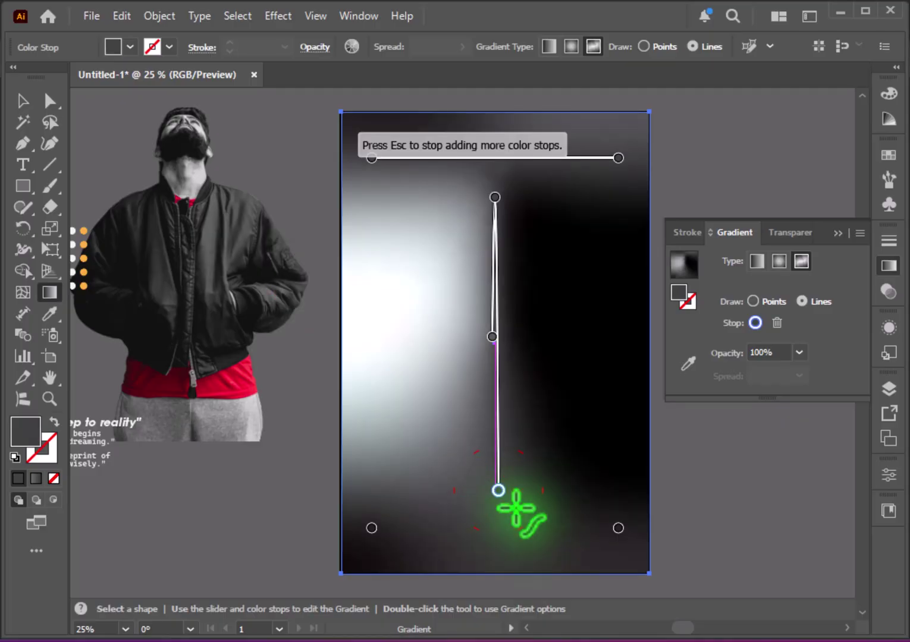
pyautogui.press('Escape')
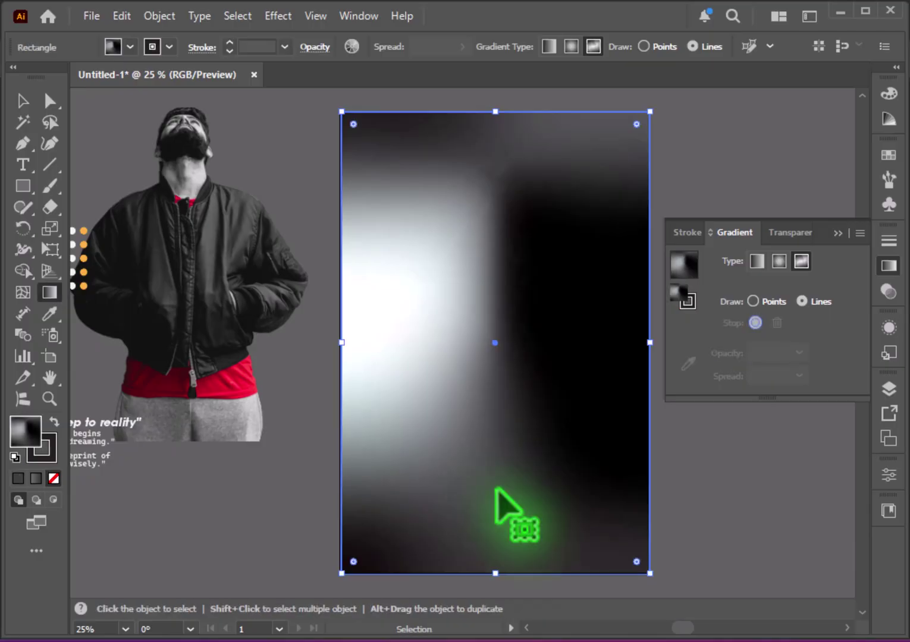
pyautogui.hotkey('ctrl', 'z')
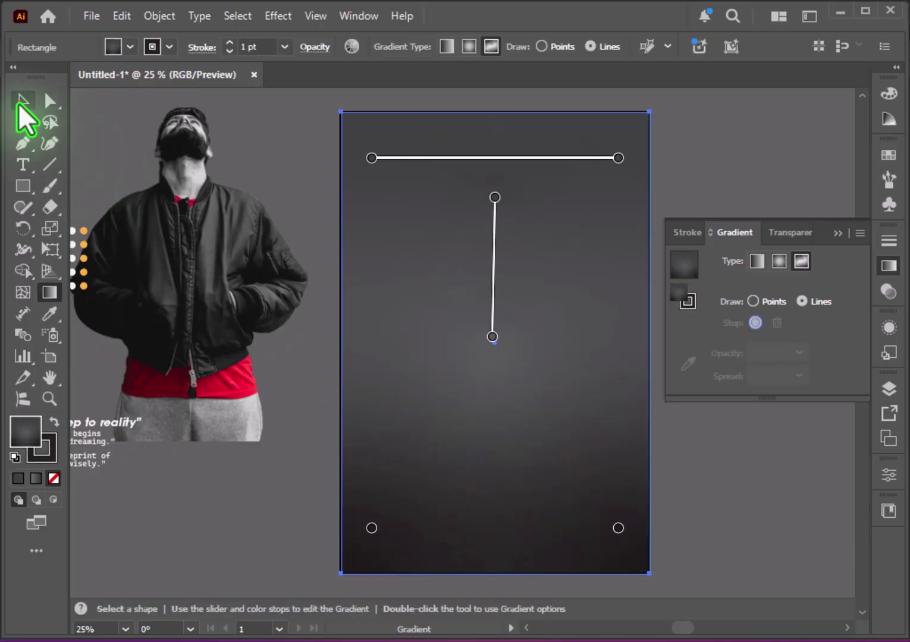
# Step: Deselect the background rectangle and close the Gradient panel
pyautogui.click(22, 101)
pyautogui.click(291, 155)
pyautogui.click(493, 323)
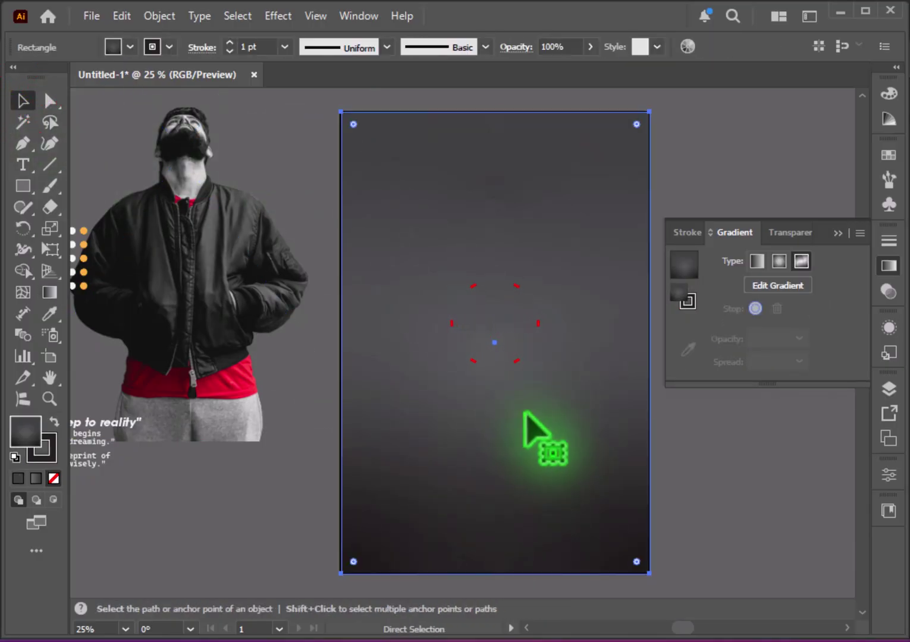
pyautogui.hotkey('ctrl', 'shift', 'a')
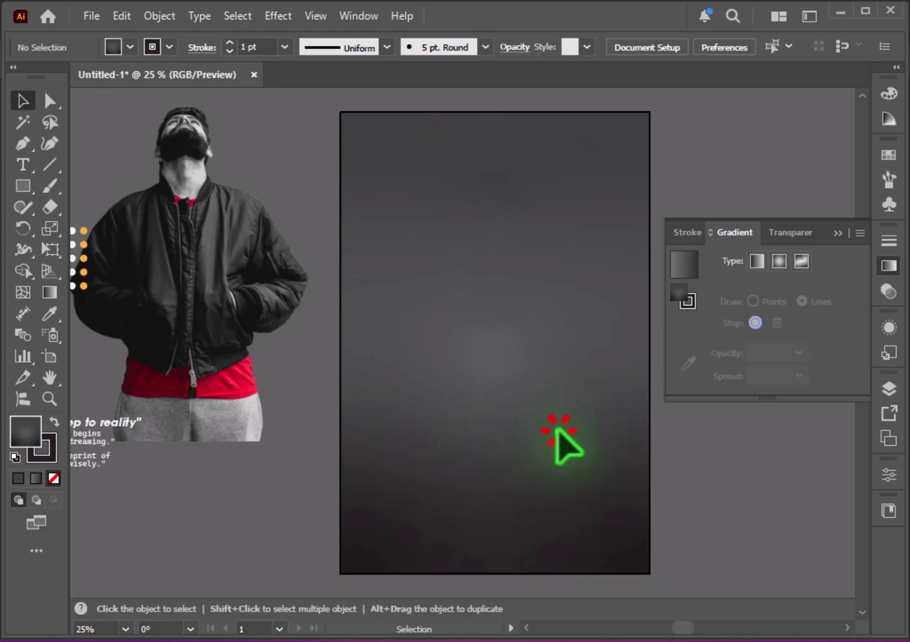
pyautogui.click(888, 265)
# Step: Place a DREAM text object near the artboard top with a white fill
pyautogui.click(18, 166)
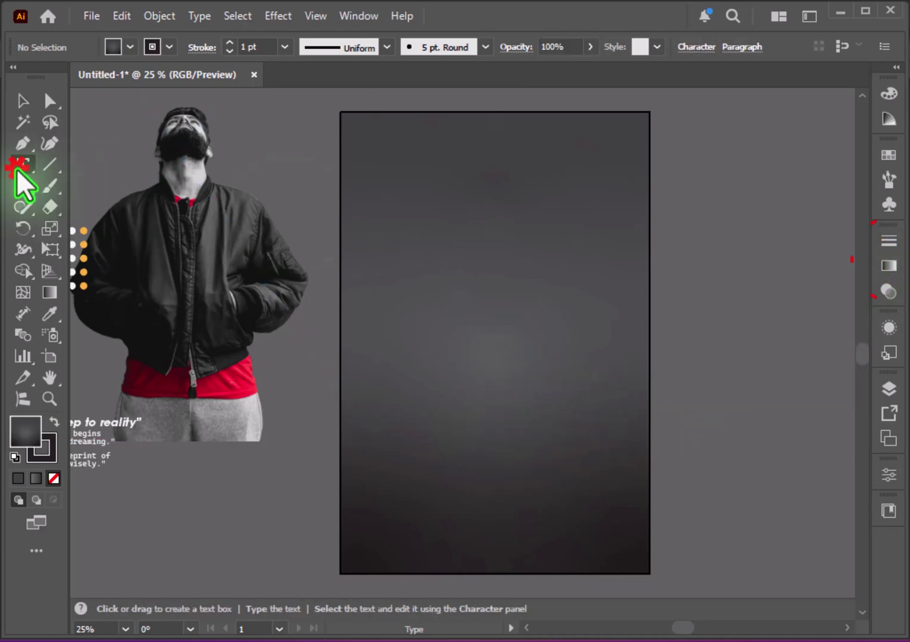
pyautogui.click(487, 237)
pyautogui.write('DREAM')
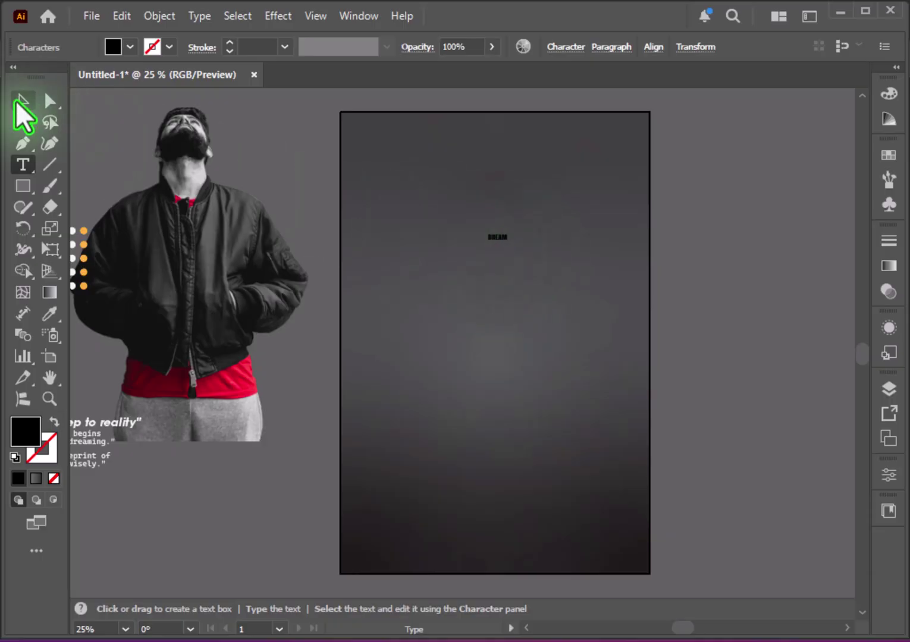
pyautogui.click(113, 46)
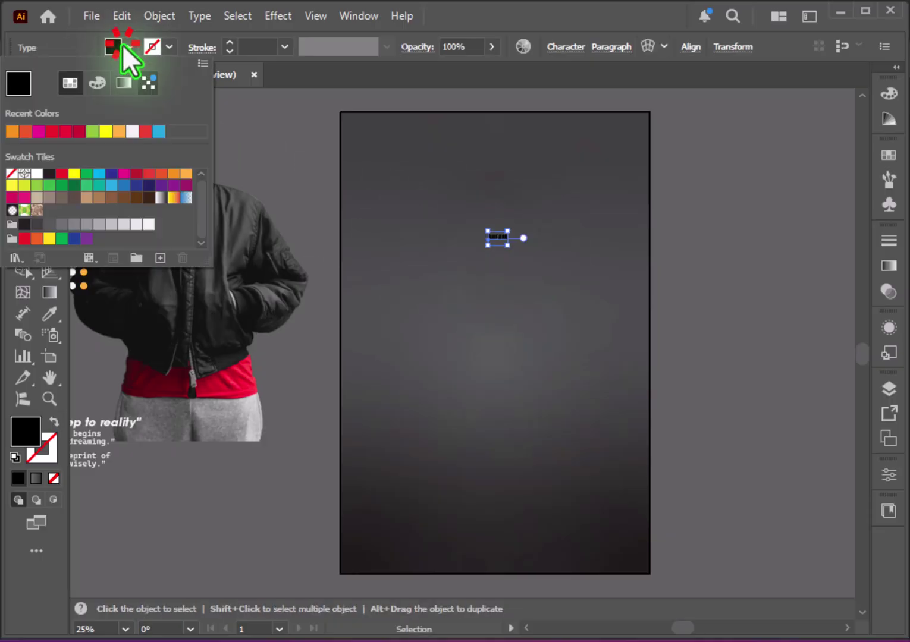
pyautogui.click(143, 224)
pyautogui.click(508, 245)
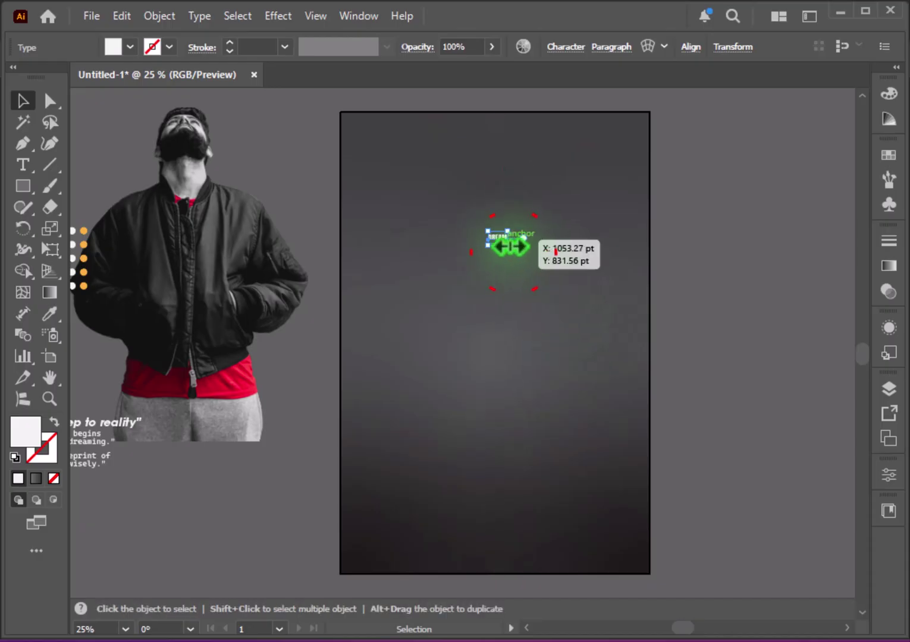
# Step: Enlarge DREAM, recolour it light grey, and position it near the poster top
pyautogui.moveTo(511, 248); pyautogui.dragTo(588, 314)
pyautogui.moveTo(548, 238); pyautogui.dragTo(542, 185)
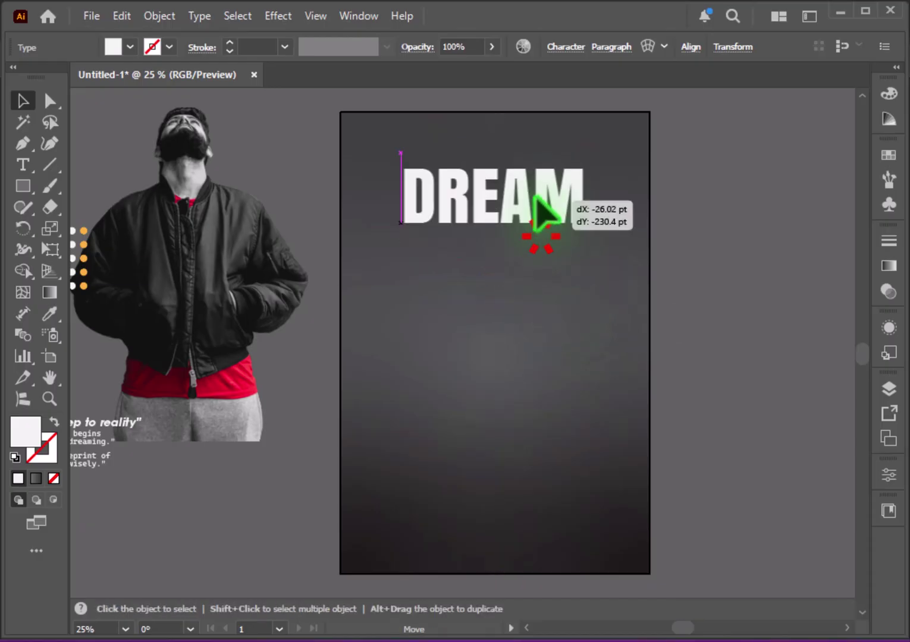
pyautogui.click(127, 46)
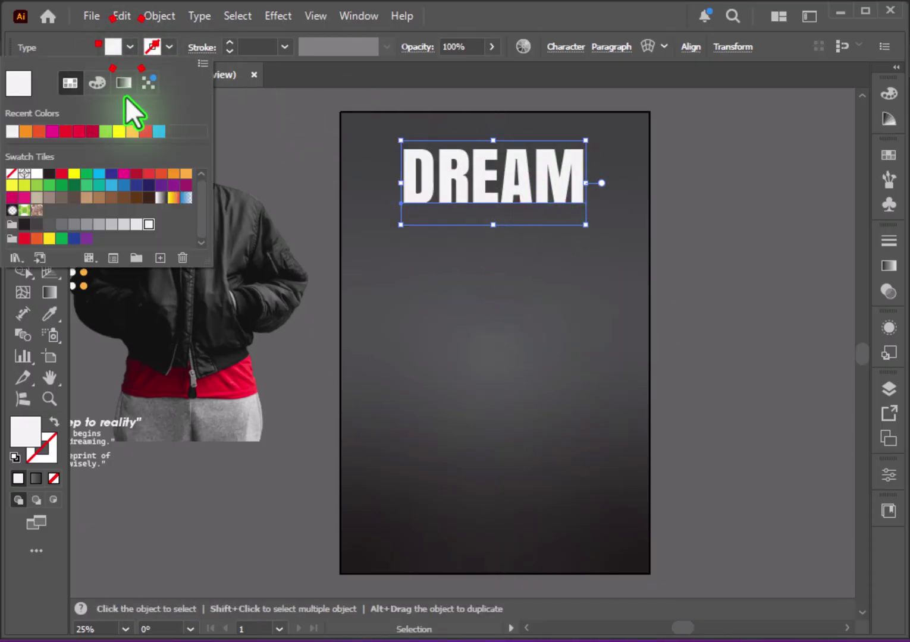
pyautogui.click(122, 223)
pyautogui.click(397, 316)
pyautogui.click(471, 310)
pyautogui.moveTo(518, 174); pyautogui.dragTo(529, 226)
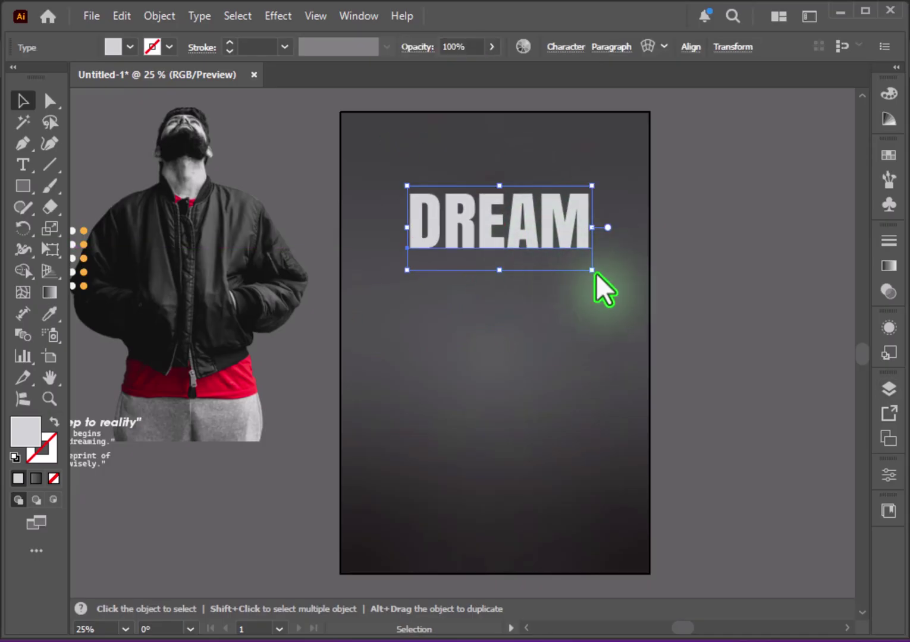
pyautogui.click(888, 475)
# Step: Browse the font list, previewing different fonts on the DREAM text
pyautogui.scroll(-3, 856, 416)
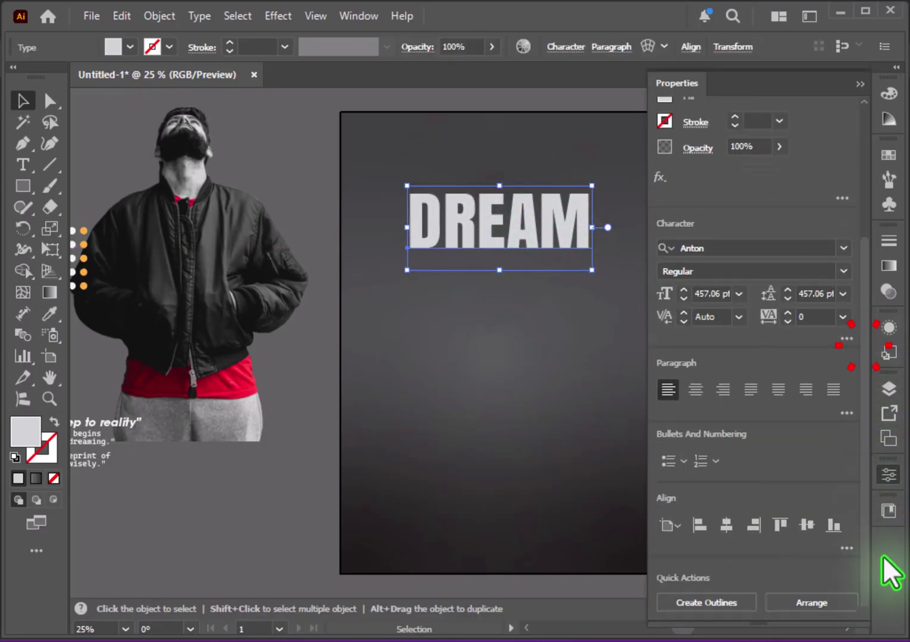
pyautogui.click(843, 248)
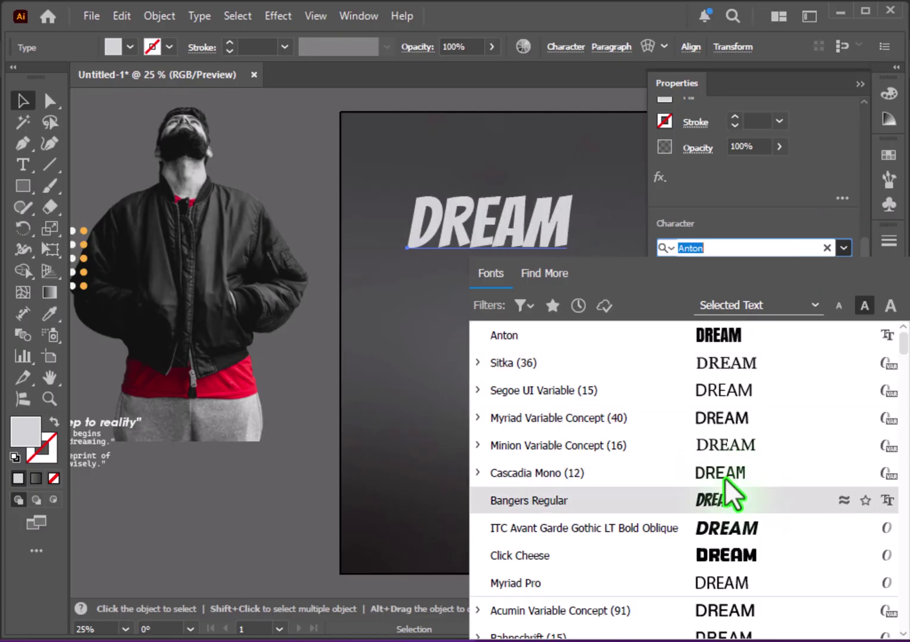
pyautogui.press('Down')
pyautogui.press('Down')
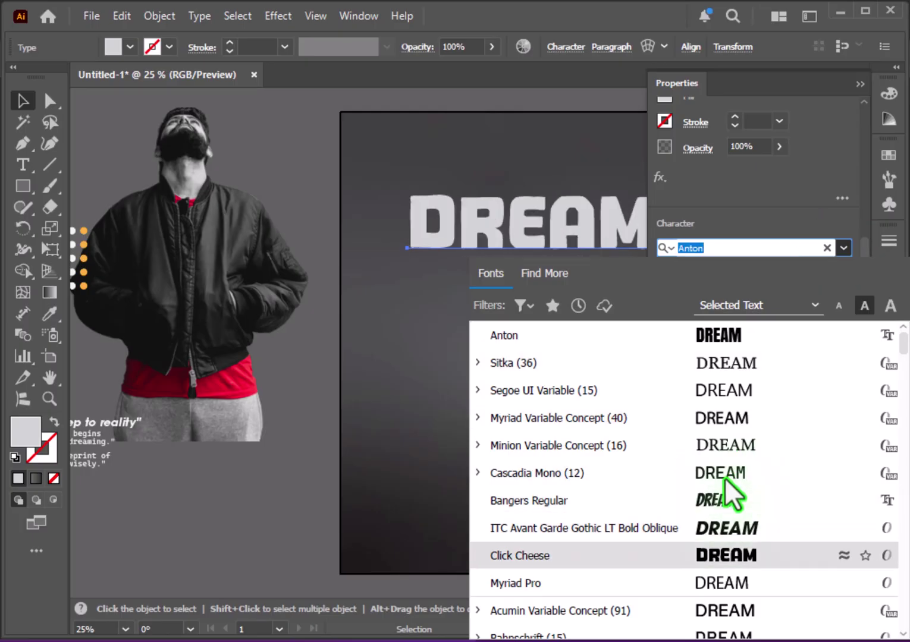
pyautogui.press('pagedown')
pyautogui.press('Down')
pyautogui.press('Up')
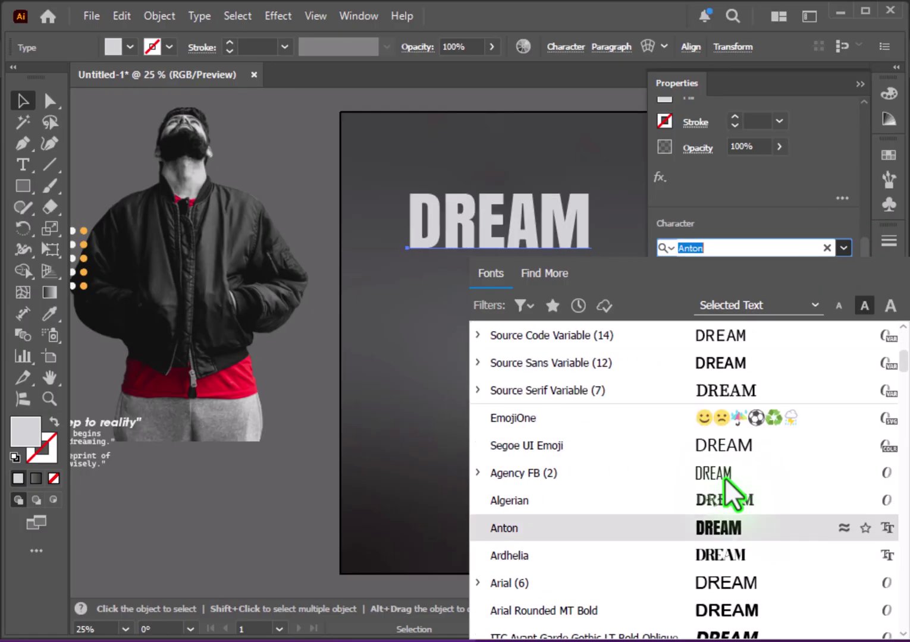
pyautogui.scroll(-2, 724, 478)
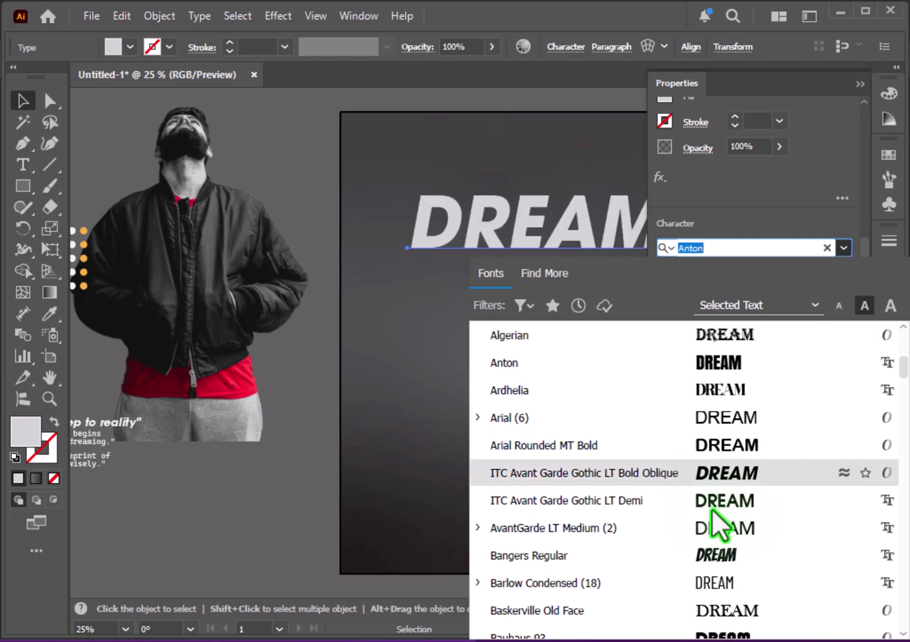
pyautogui.scroll(-1, 712, 515)
pyautogui.scroll(-2, 714, 516)
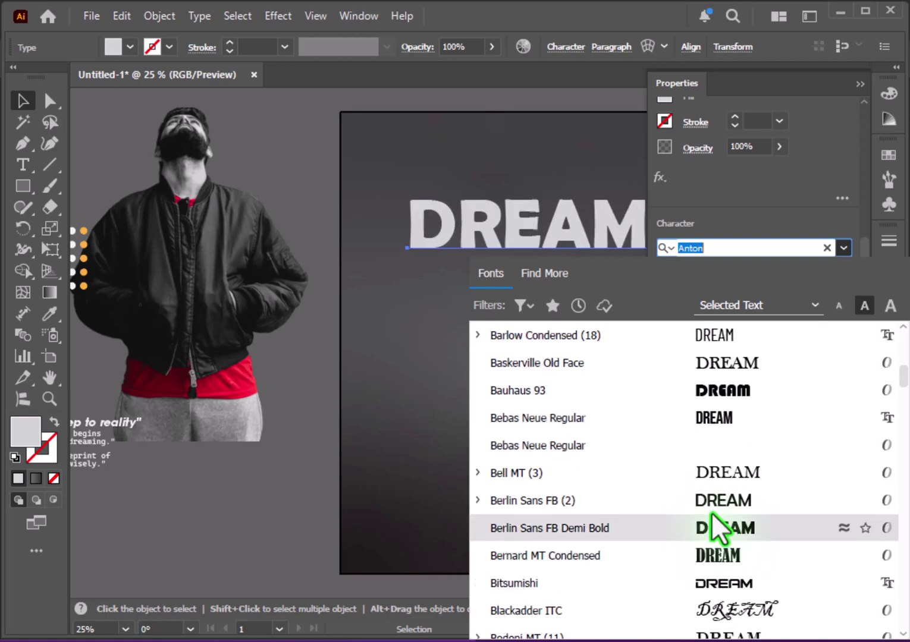
pyautogui.scroll(-1, 710, 514)
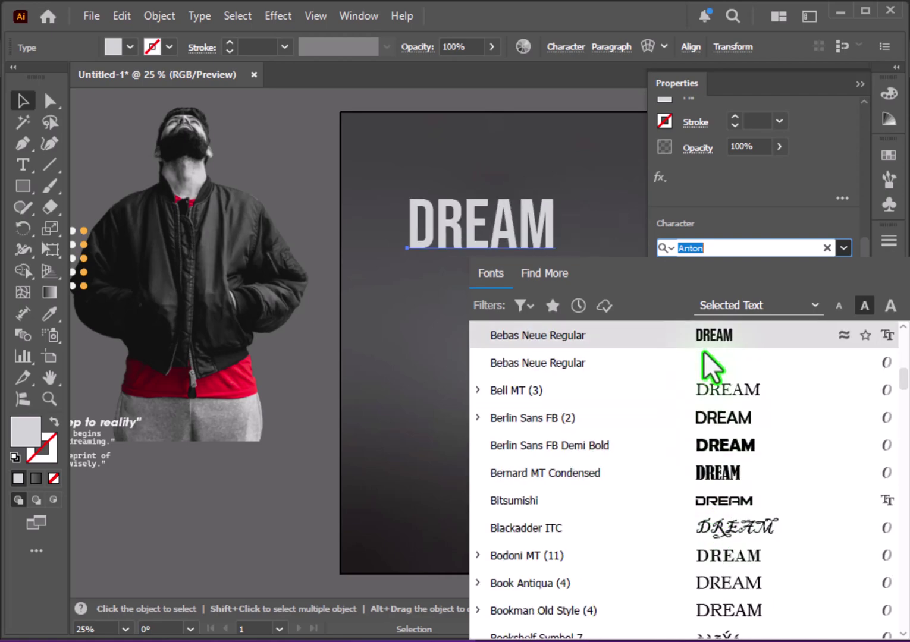
pyautogui.scroll(-3, 707, 393)
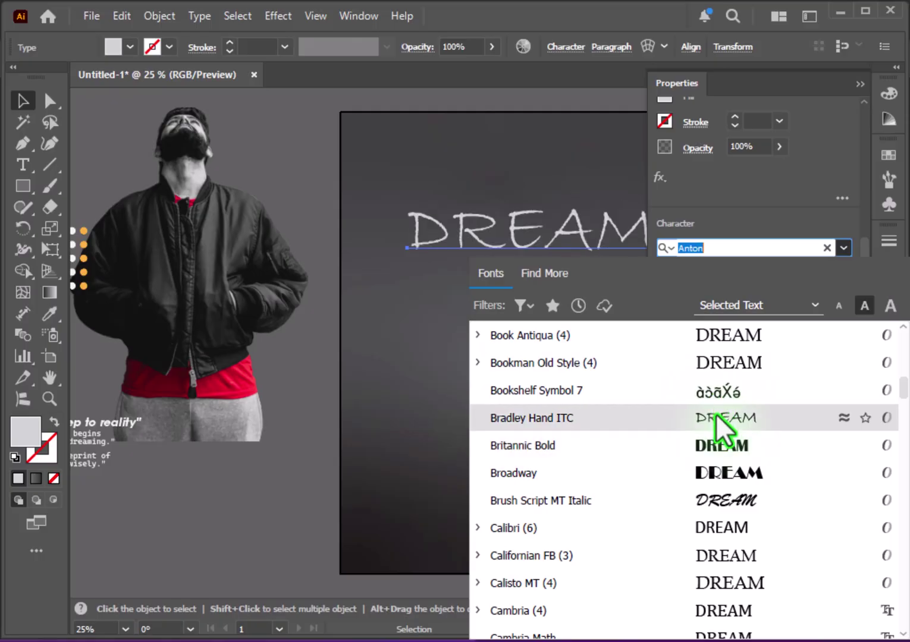
# Step: Compare more fonts, including Elephant, and apply Franklin Gothic Demi to DREAM
pyautogui.scroll(3, 716, 428)
pyautogui.scroll(1, 715, 415)
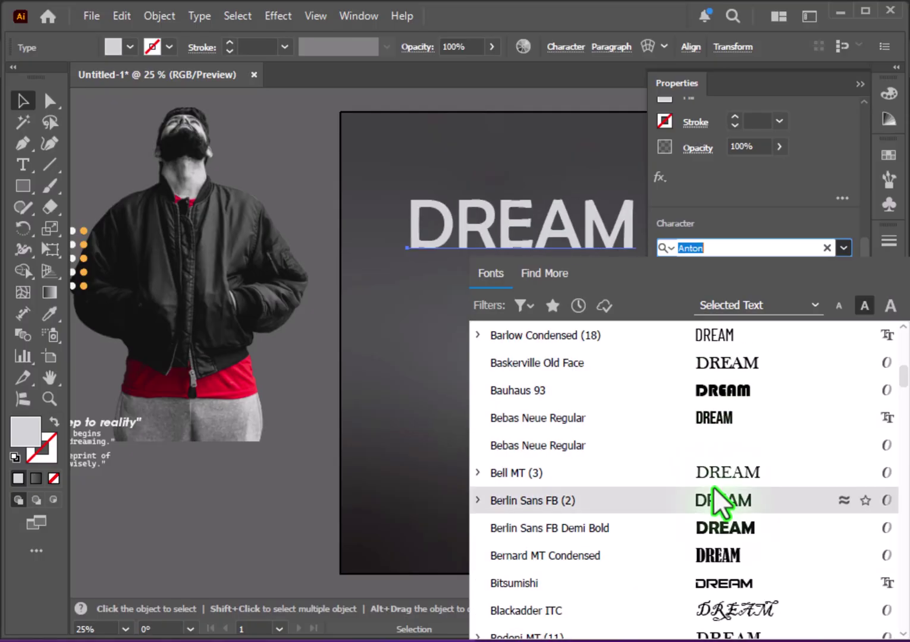
pyautogui.scroll(-5, 712, 487)
pyautogui.scroll(-5, 713, 486)
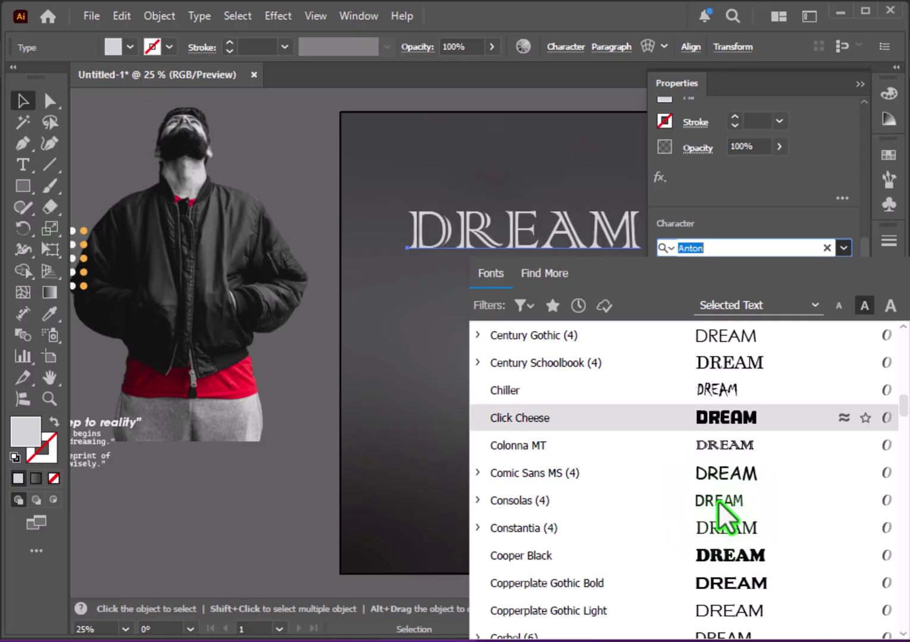
pyautogui.scroll(-2, 734, 546)
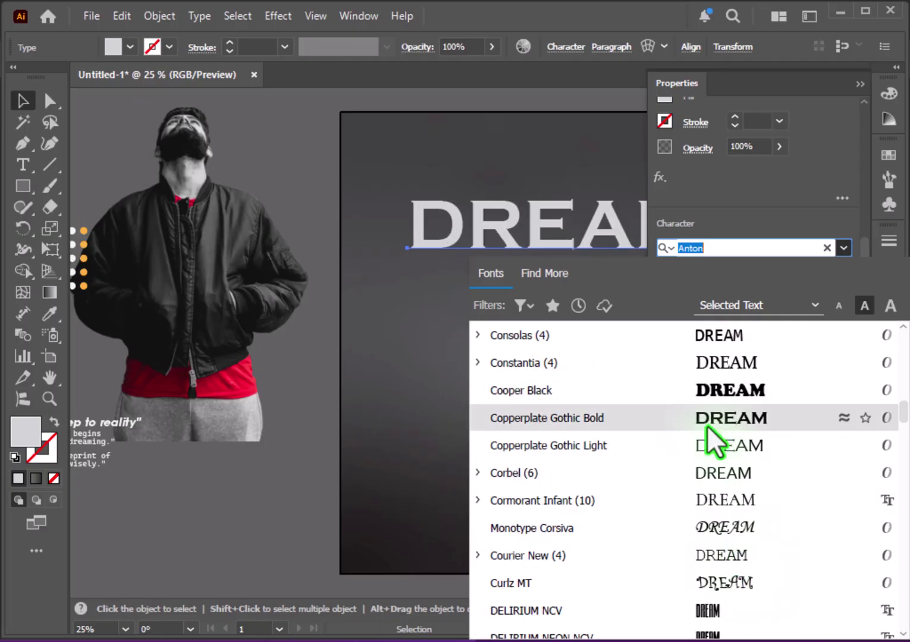
pyautogui.scroll(-5, 707, 425)
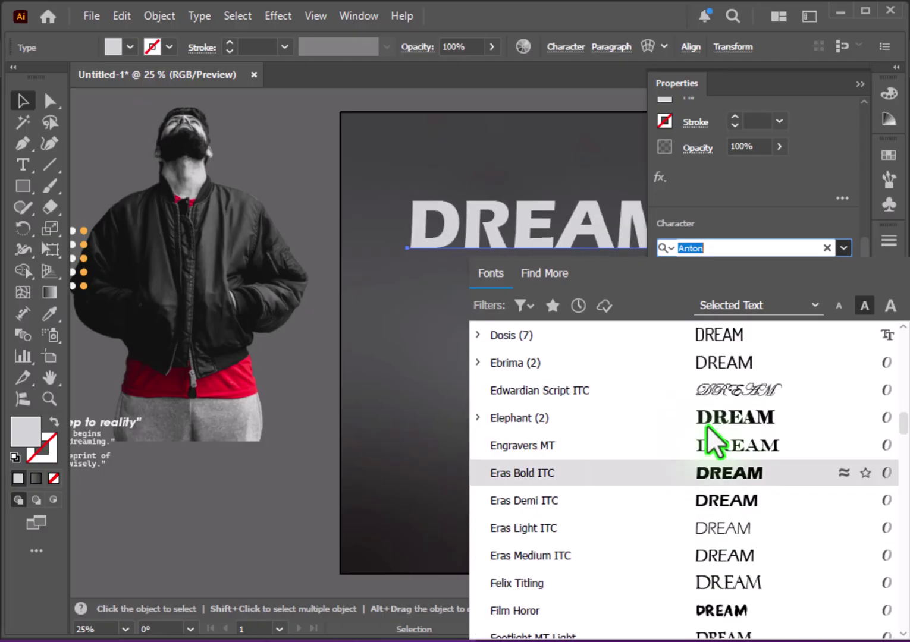
pyautogui.press('Down')
pyautogui.press('Up')
pyautogui.press('Up')
pyautogui.press('Up')
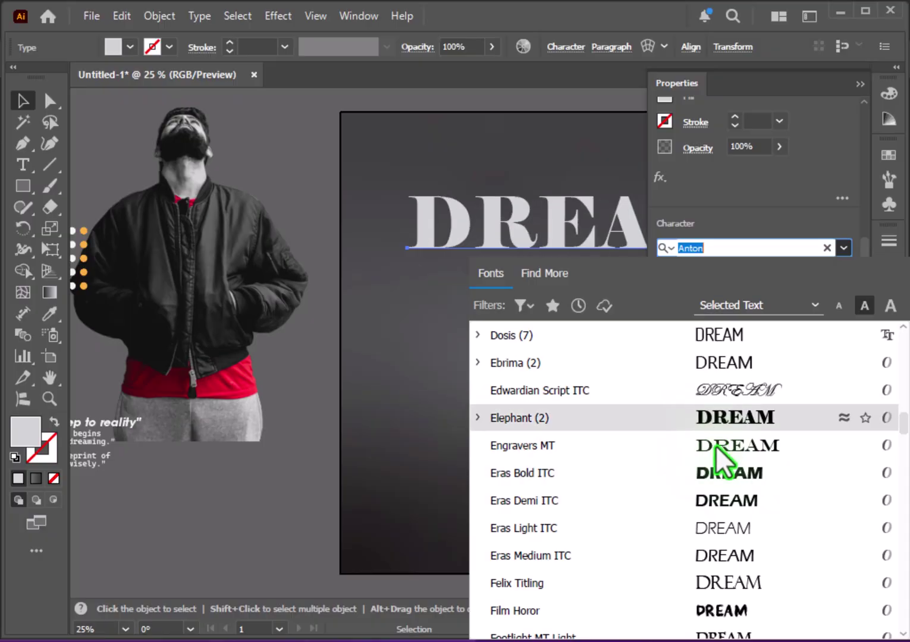
pyautogui.scroll(-1, 719, 470)
pyautogui.scroll(-1, 720, 476)
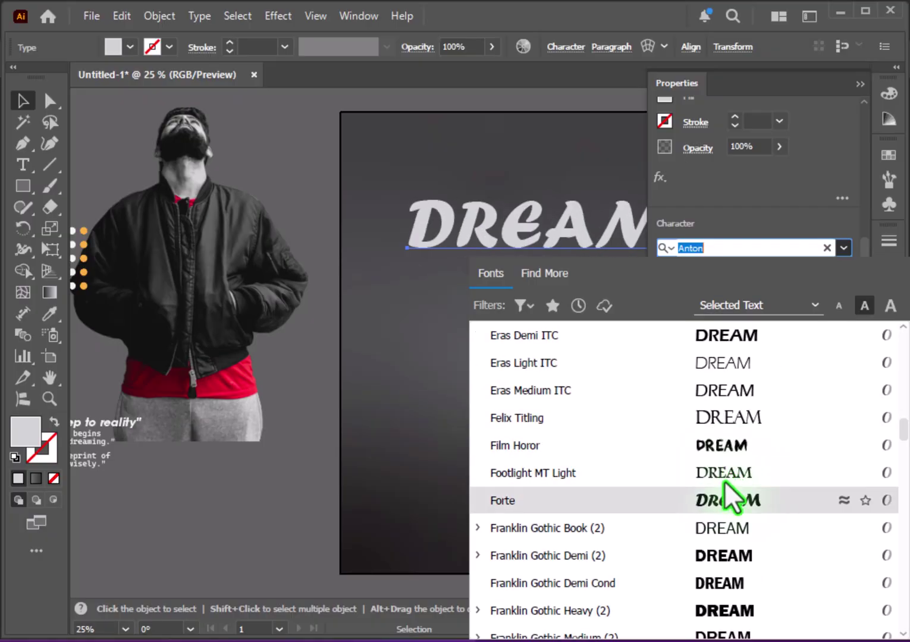
pyautogui.click(725, 552)
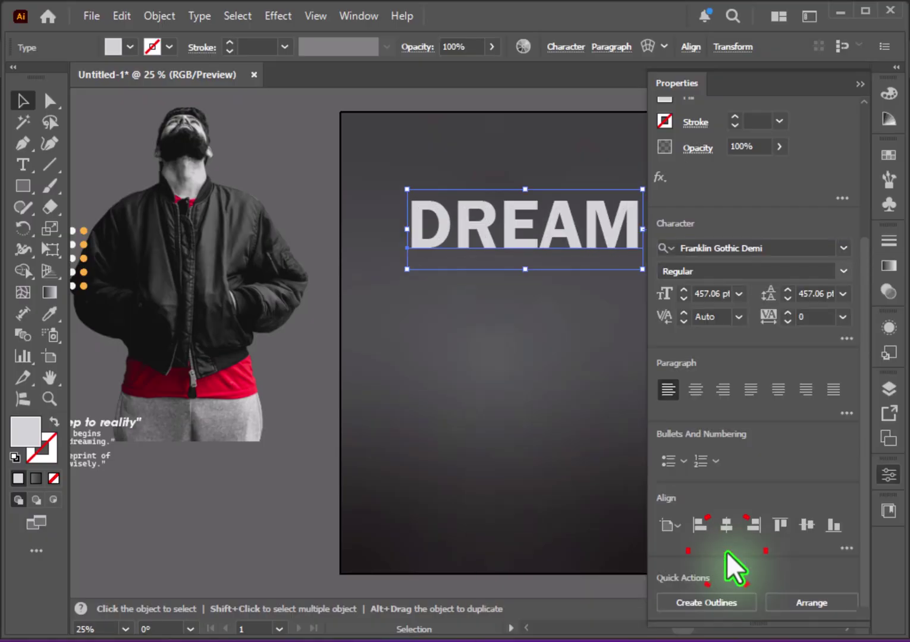
# Step: Align DREAM horizontally and vertically centred on the artboard, then shift it slightly up
pyautogui.click(887, 477)
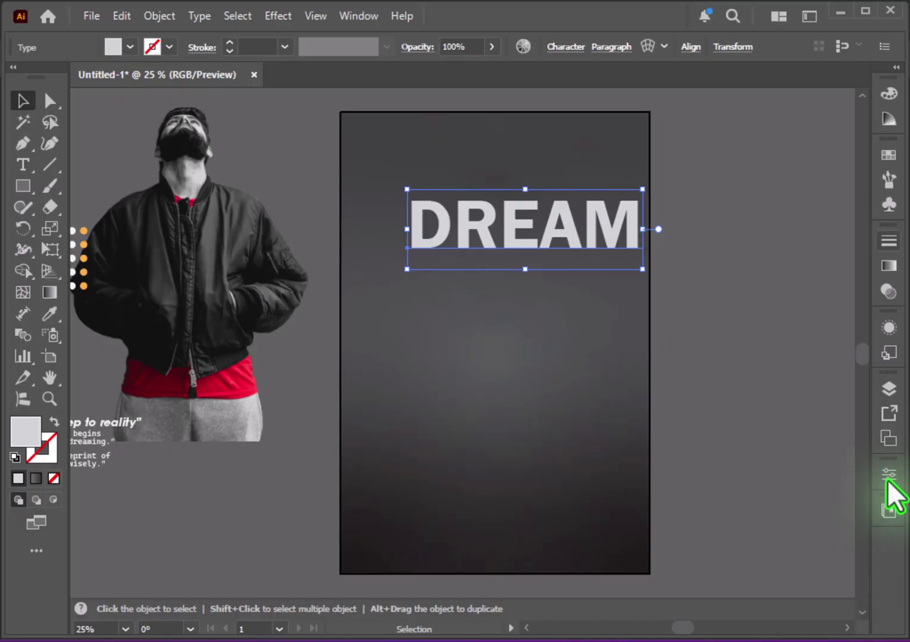
pyautogui.click(690, 47)
pyautogui.click(535, 98)
pyautogui.click(650, 95)
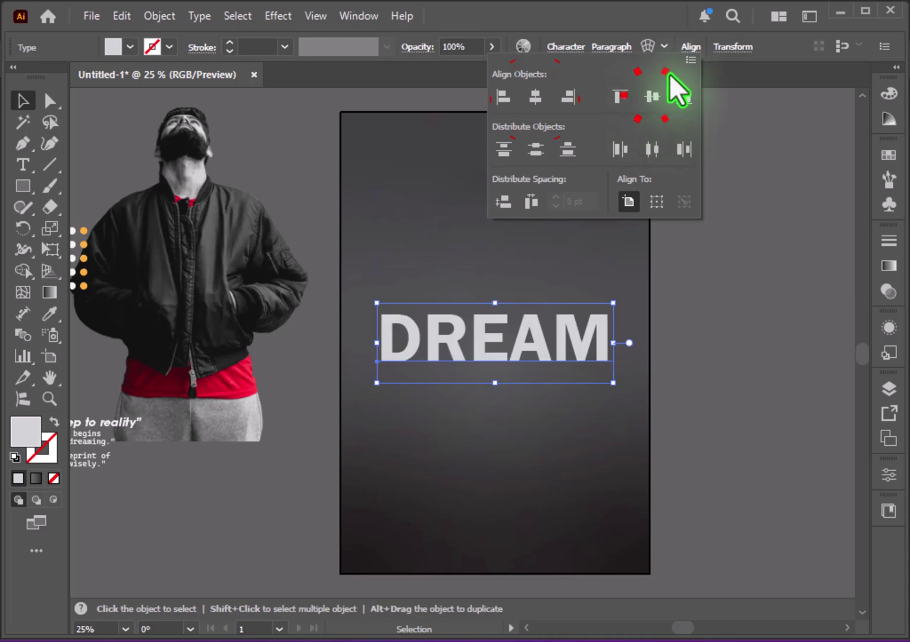
pyautogui.click(691, 47)
pyautogui.moveTo(491, 312)
pyautogui.mouseDown()
pyautogui.moveTo(488, 203)
pyautogui.moveTo(482, 262)
pyautogui.moveTo(494, 281)
pyautogui.mouseUp()
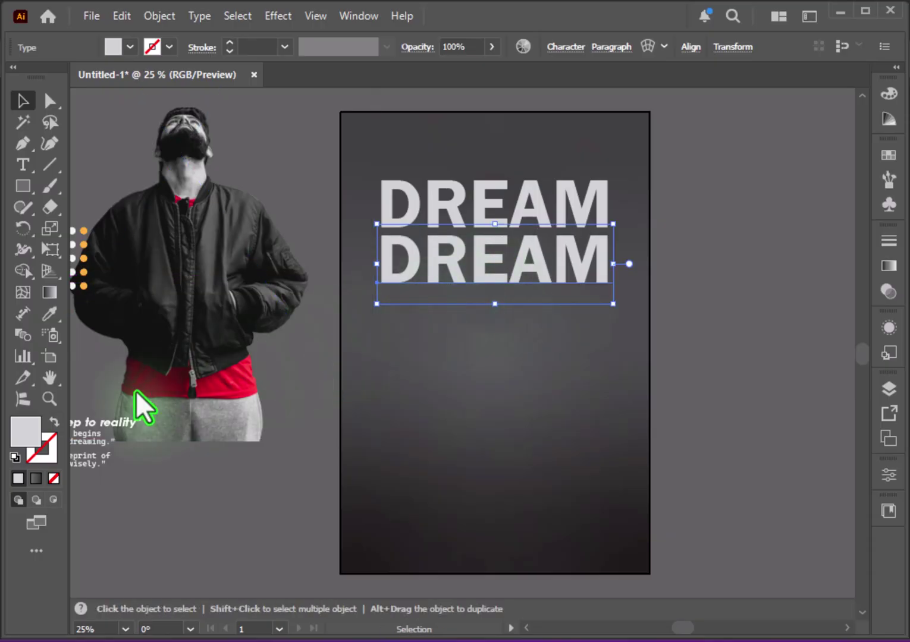
# Step: Make the DREAM copy a 3 pt outline, repeat duplicates, then resize and raise the stack
pyautogui.click(54, 421)
pyautogui.click(230, 43)
pyautogui.click(229, 43)
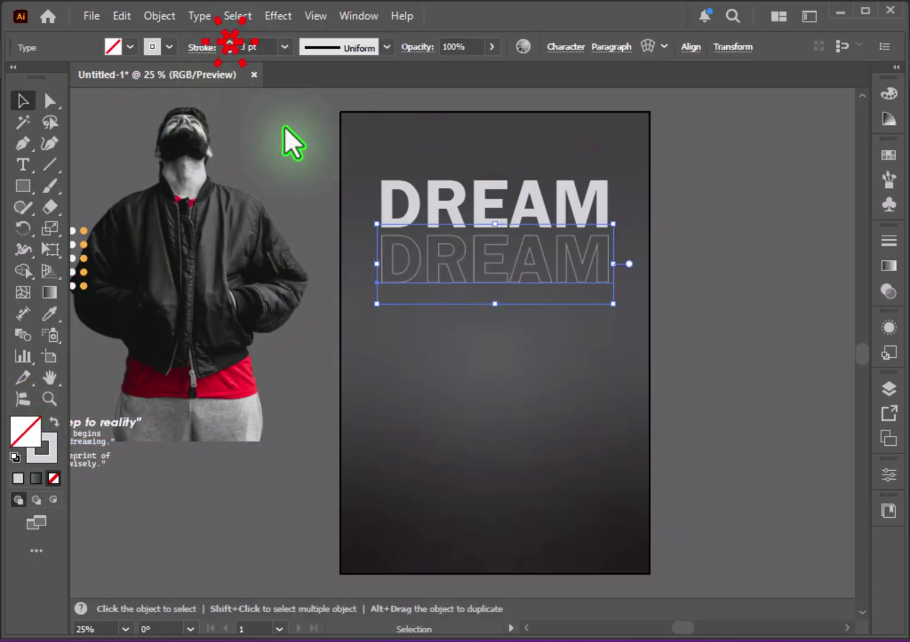
pyautogui.hotkey('ctrl', 'd')
pyautogui.hotkey('ctrl', 'd')
pyautogui.hotkey('ctrl', 'd')
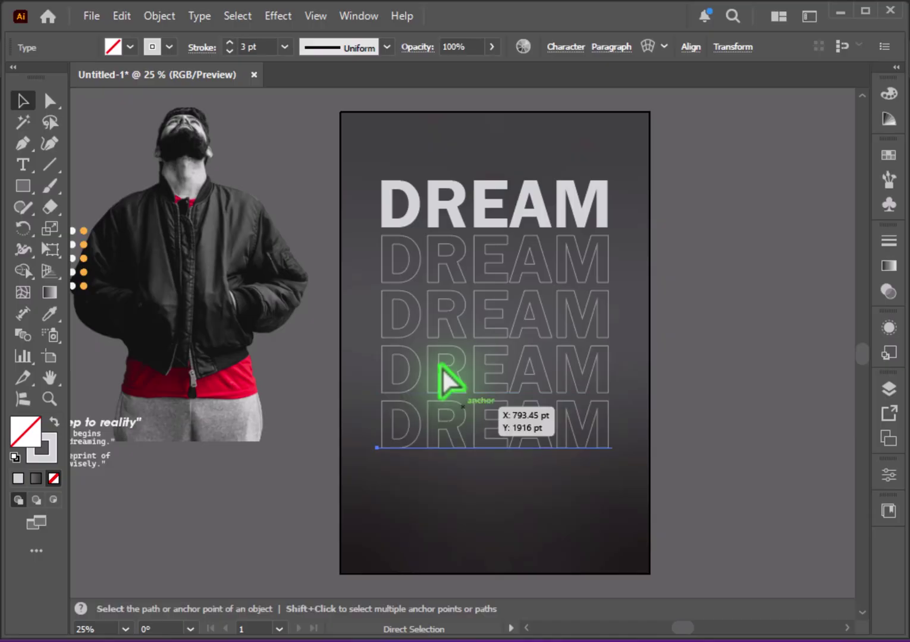
pyautogui.hotkey('ctrl', 'd')
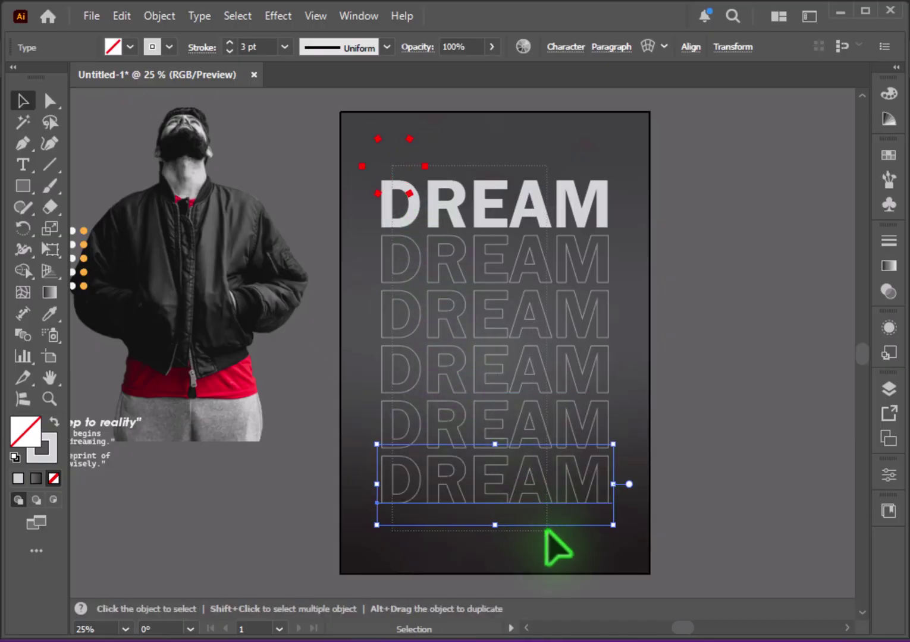
pyautogui.hotkey('ctrl', 'a')
pyautogui.moveTo(502, 529)
pyautogui.mouseDown()
pyautogui.moveTo(513, 513)
pyautogui.moveTo(511, 553)
pyautogui.moveTo(513, 504)
pyautogui.mouseUp()
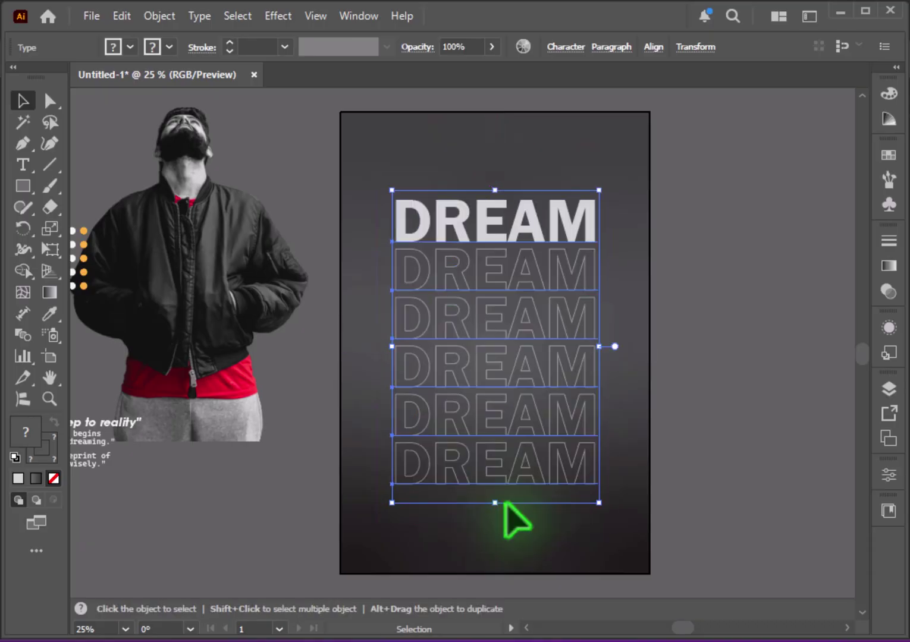
pyautogui.moveTo(529, 419); pyautogui.dragTo(529, 401)
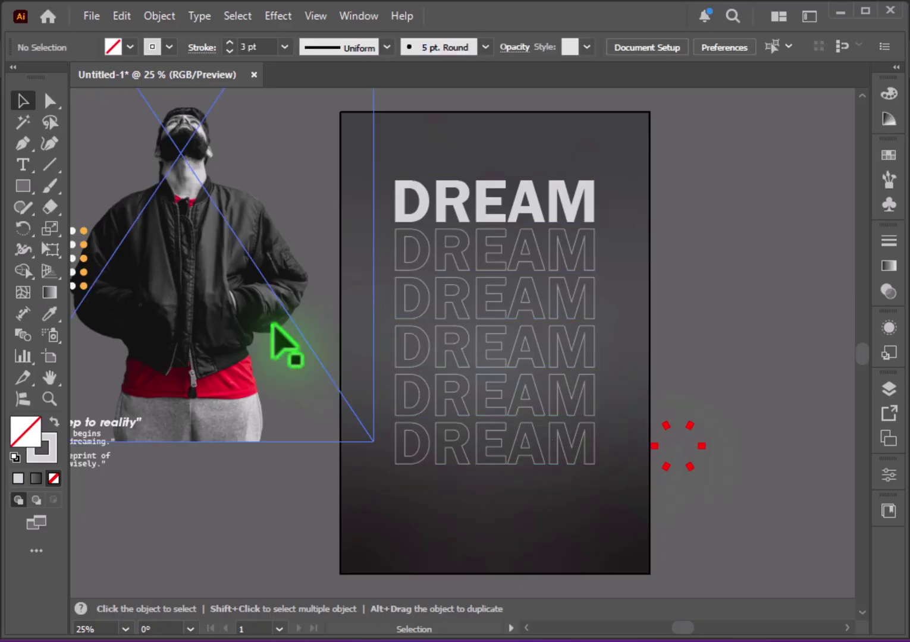
# Step: Move the man's photo onto the poster in front of everything, nudged slightly down
pyautogui.moveTo(217, 308)
pyautogui.mouseDown()
pyautogui.moveTo(267, 349)
pyautogui.moveTo(521, 473)
pyautogui.mouseUp()
pyautogui.rightClick(270, 354)
pyautogui.click(490, 529)
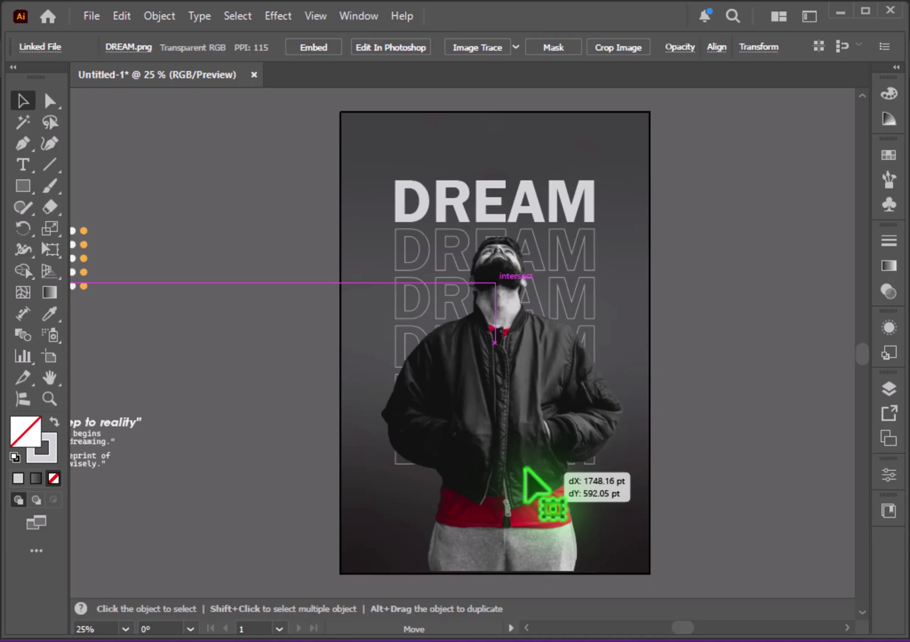
pyautogui.moveTo(522, 473); pyautogui.dragTo(523, 469)
pyautogui.click(722, 374)
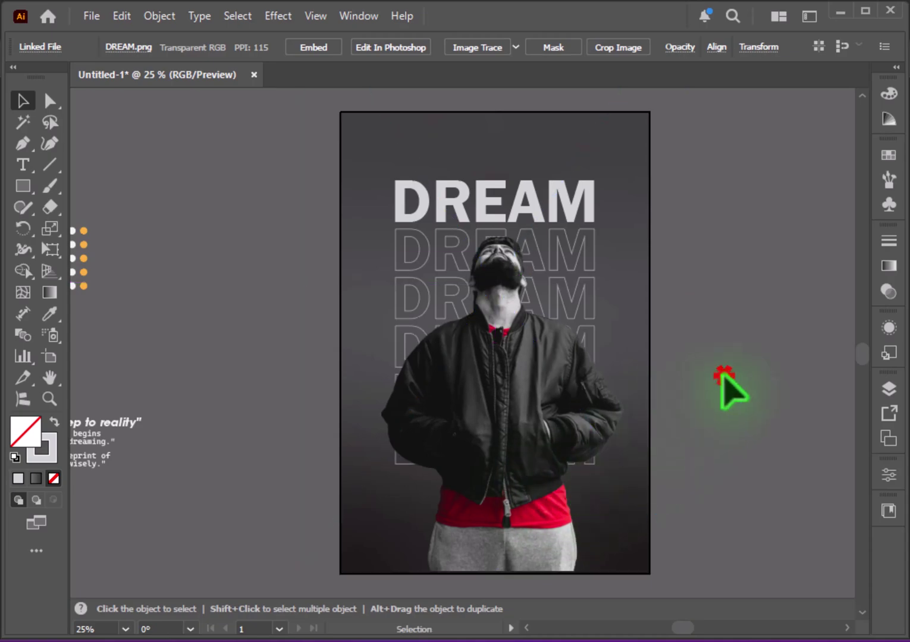
pyautogui.click(542, 527)
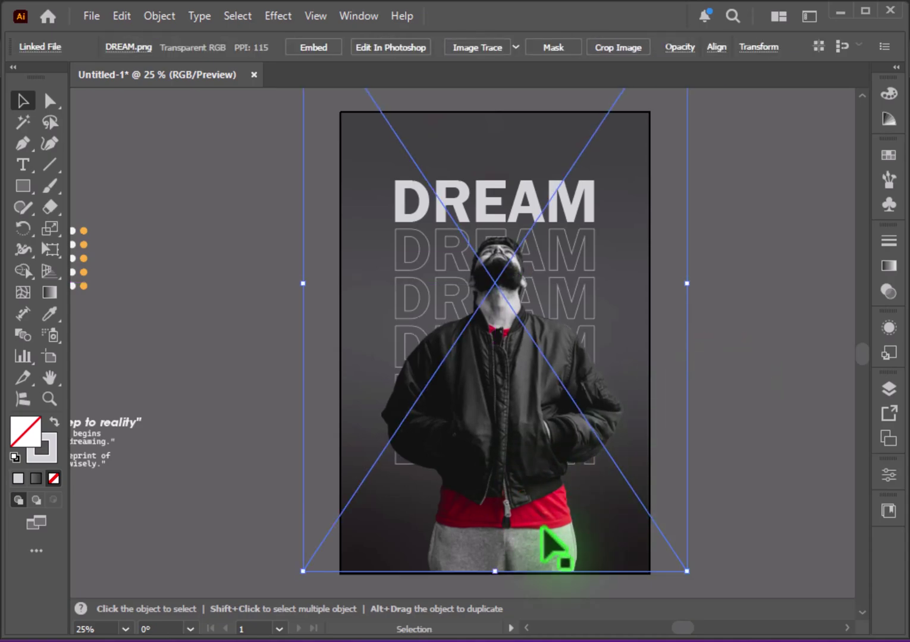
pyautogui.hotkey('shift', 'Down')
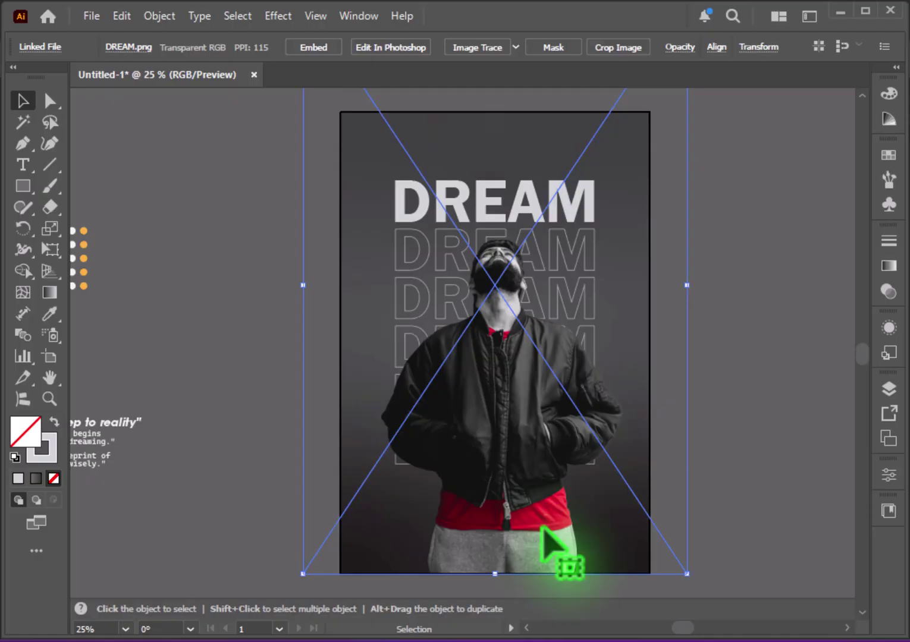
pyautogui.hotkey('ctrl', 'shift', 'a')
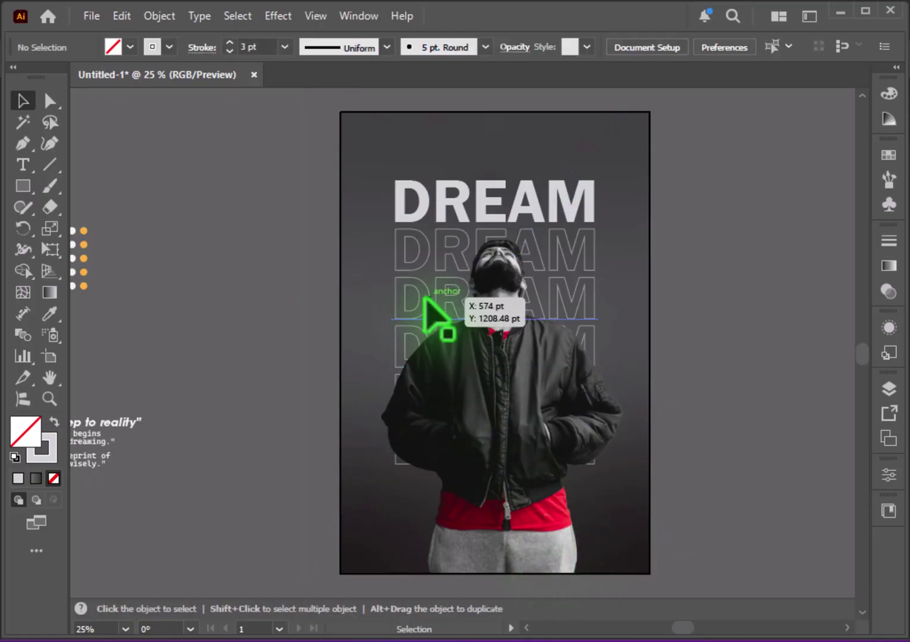
# Step: Bring the lowest outlined DREAM line in front of the man
pyautogui.click(418, 316)
pyautogui.click(325, 377)
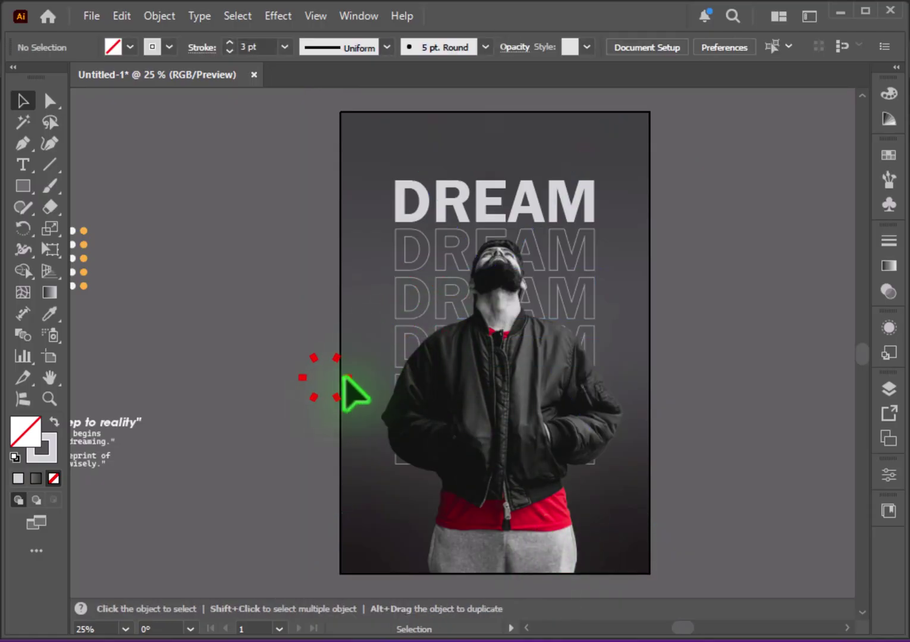
pyautogui.click(395, 379)
pyautogui.rightClick(395, 410)
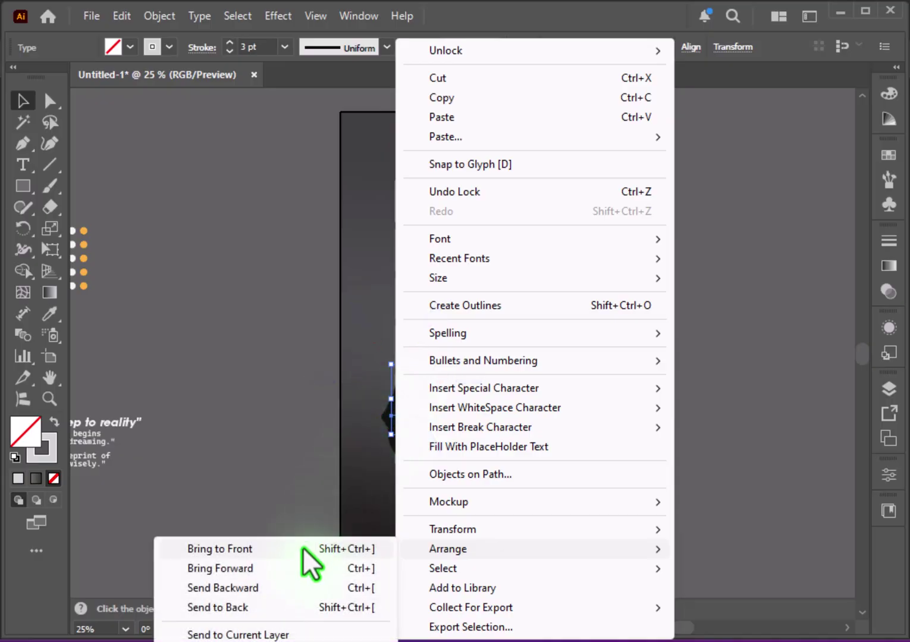
pyautogui.click(297, 547)
pyautogui.click(265, 402)
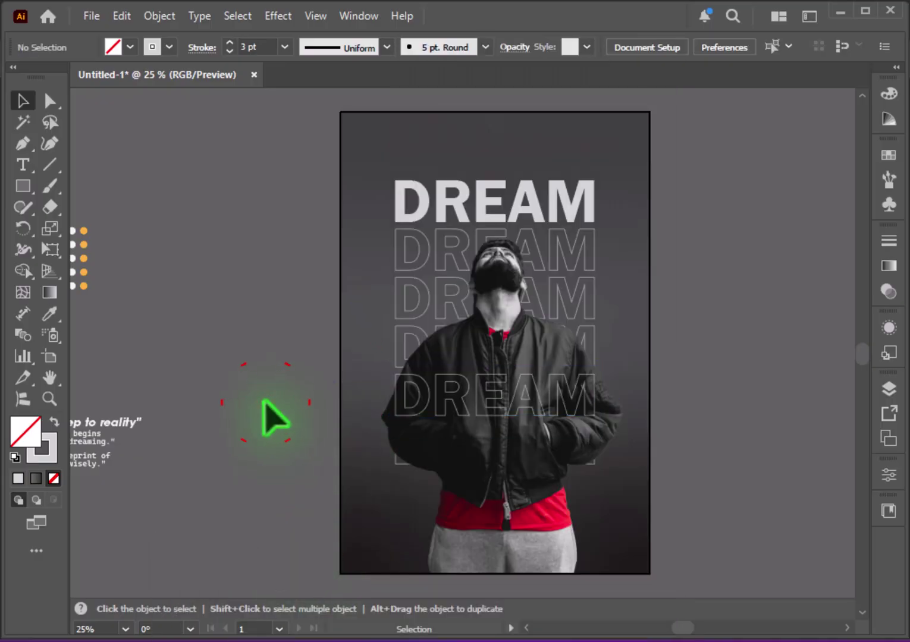
# Step: Bring the 'Dreams are the first step to reality' quote to front along the poster's top
pyautogui.scroll(2, 713, 447)
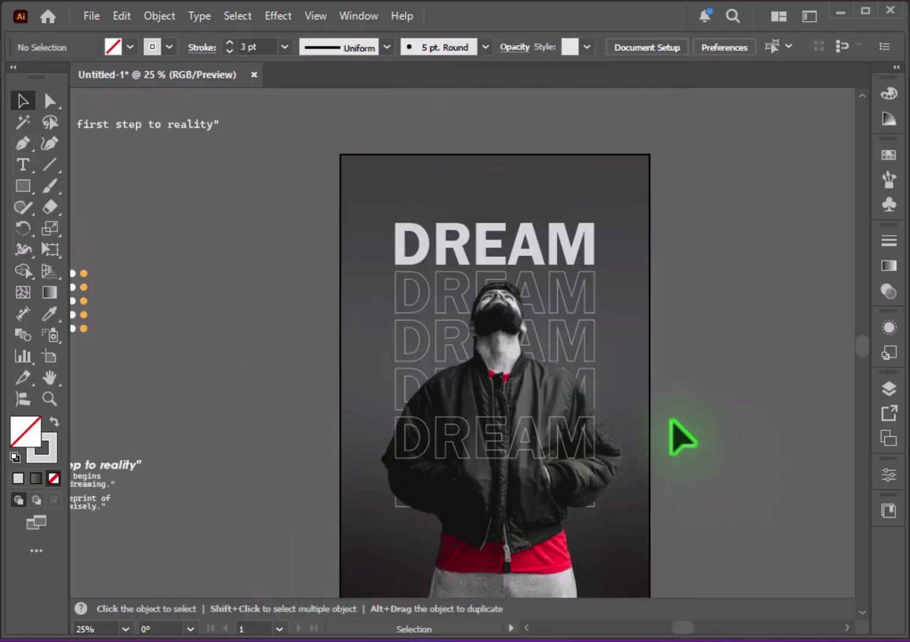
pyautogui.moveTo(192, 133)
pyautogui.mouseDown()
pyautogui.moveTo(390, 205)
pyautogui.moveTo(369, 159)
pyautogui.mouseUp()
pyautogui.rightClick(369, 160)
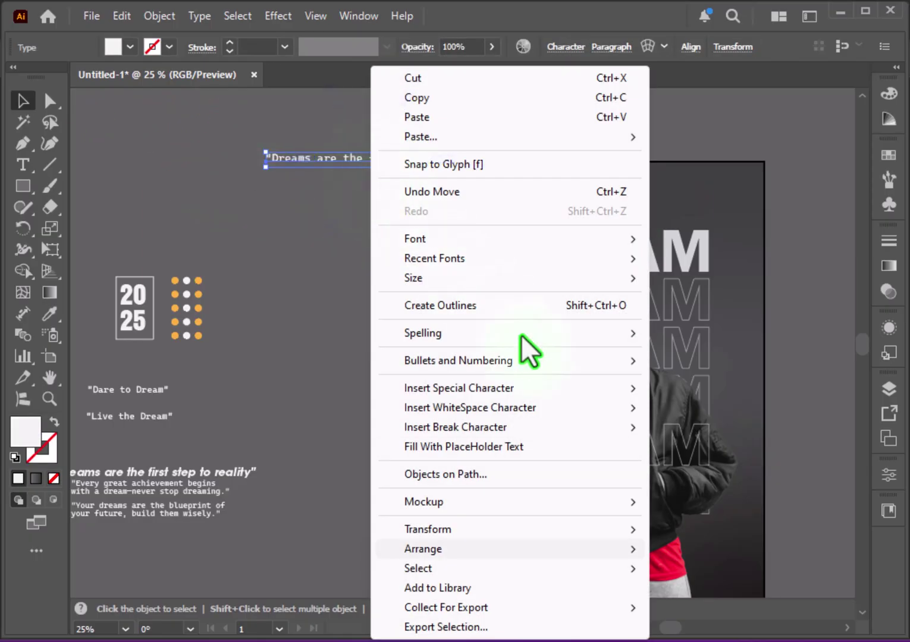
pyautogui.click(684, 547)
pyautogui.moveTo(452, 159); pyautogui.dragTo(658, 177)
pyautogui.moveTo(696, 305); pyautogui.dragTo(579, 268)
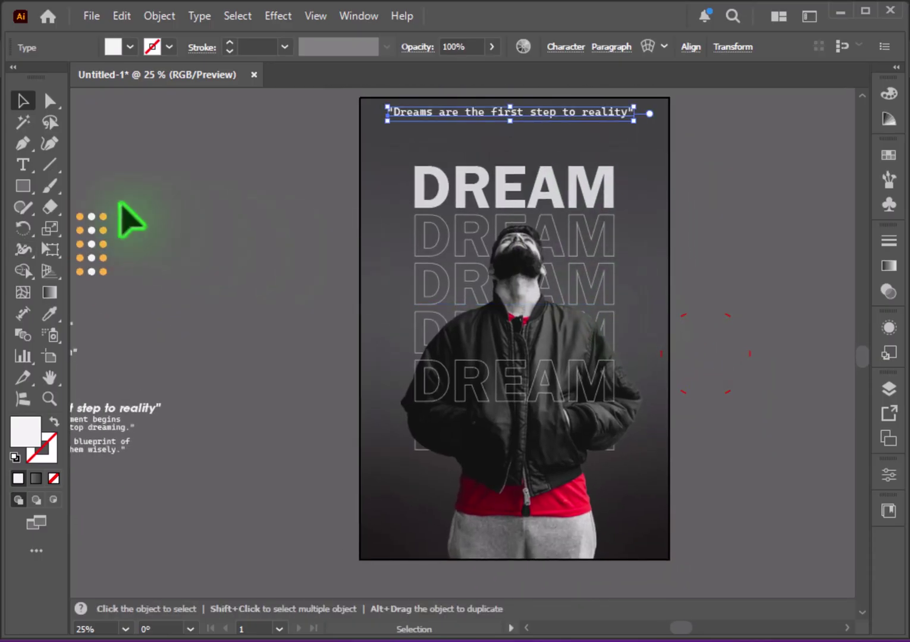
# Step: Move the orange dot grid onto the poster's right side and bring it to front
pyautogui.hscroll(-2, 89, 309)
pyautogui.hscroll(-1, 131, 309)
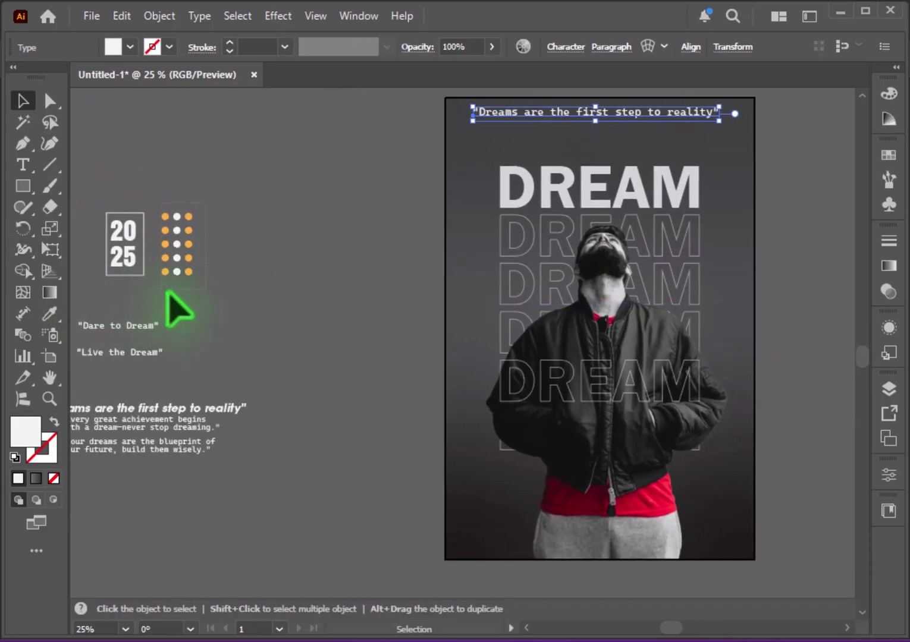
pyautogui.click(176, 271)
pyautogui.moveTo(178, 255)
pyautogui.mouseDown()
pyautogui.moveTo(744, 184)
pyautogui.moveTo(345, 252)
pyautogui.moveTo(707, 175)
pyautogui.moveTo(730, 189)
pyautogui.moveTo(730, 208)
pyautogui.moveTo(458, 409)
pyautogui.moveTo(470, 428)
pyautogui.moveTo(460, 432)
pyautogui.mouseUp()
pyautogui.rightClick(345, 252)
pyautogui.click(564, 599)
# Step: Bring the 2025 box to front and place it beside the top DREAM
pyautogui.click(374, 327)
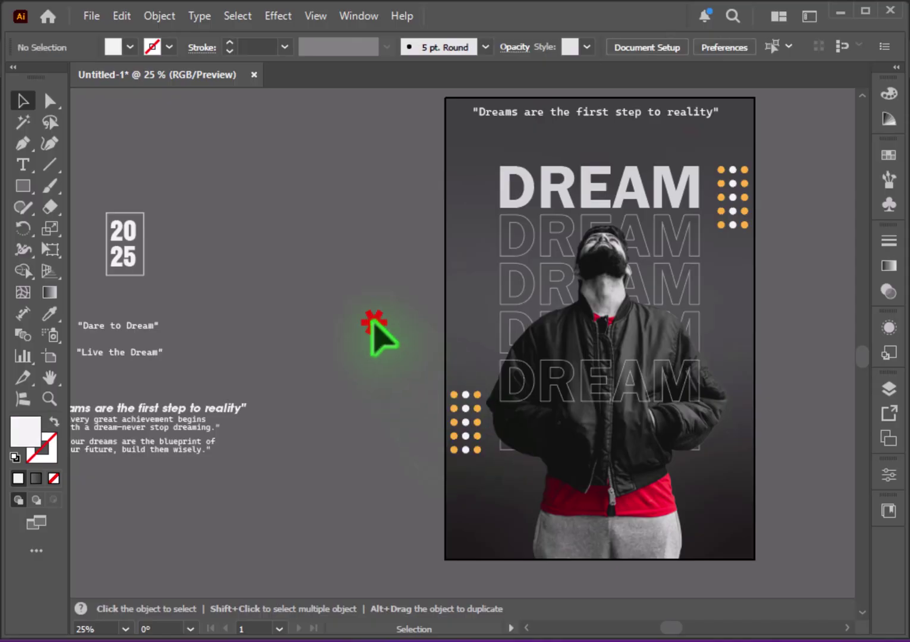
pyautogui.moveTo(197, 296); pyautogui.dragTo(196, 295)
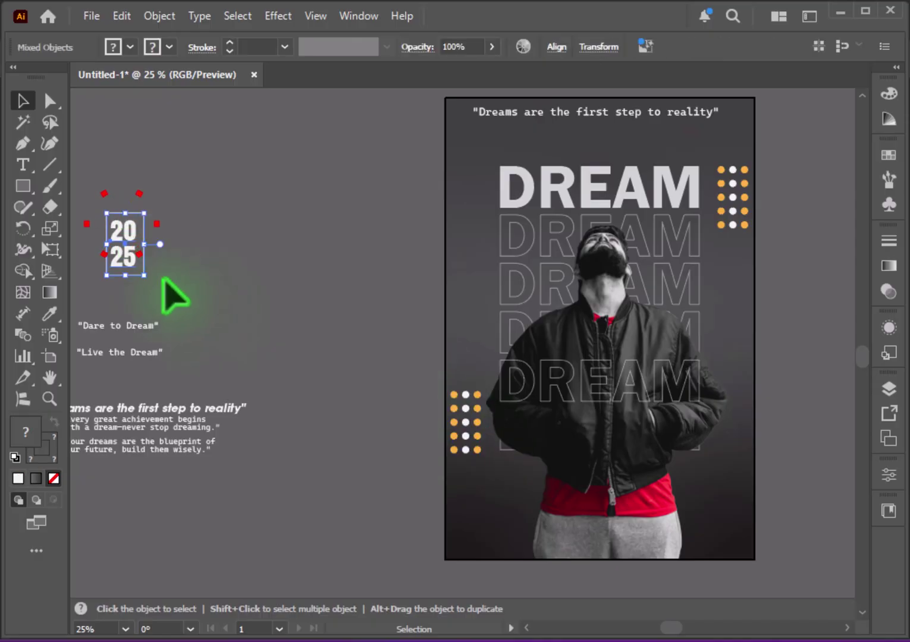
pyautogui.rightClick(133, 263)
pyautogui.click(365, 550)
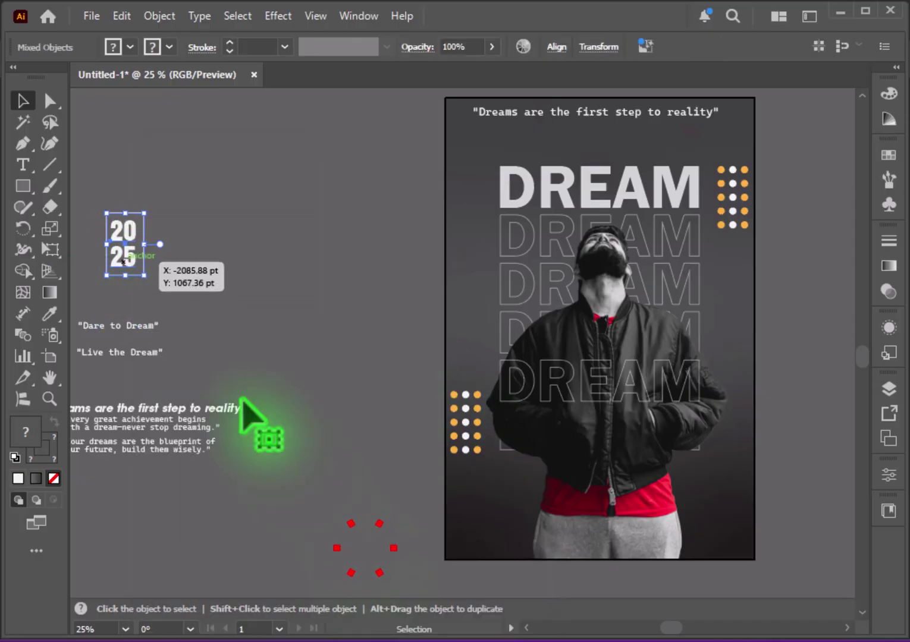
pyautogui.moveTo(126, 260)
pyautogui.mouseDown()
pyautogui.moveTo(480, 192)
pyautogui.moveTo(473, 180)
pyautogui.mouseUp()
pyautogui.click(338, 279)
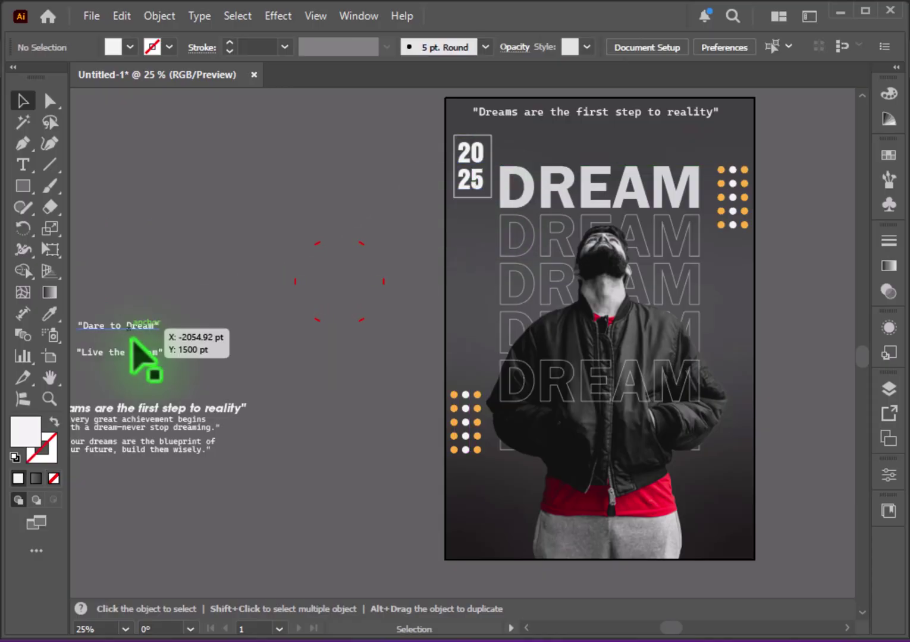
# Step: Bring the quote block to front, move it to the poster's bottom, and enlarge it
pyautogui.scroll(-1, 214, 377)
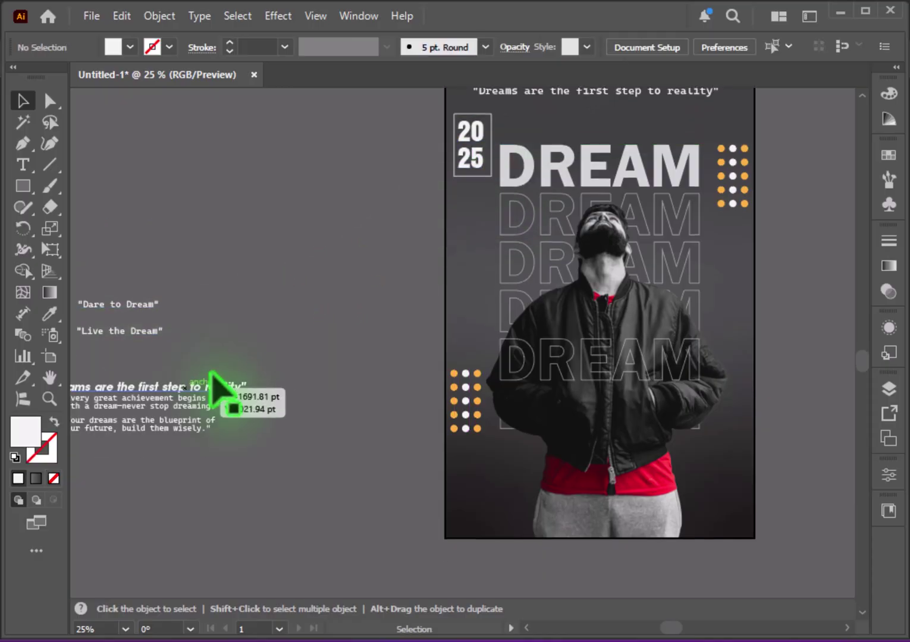
pyautogui.click(211, 377)
pyautogui.rightClick(188, 419)
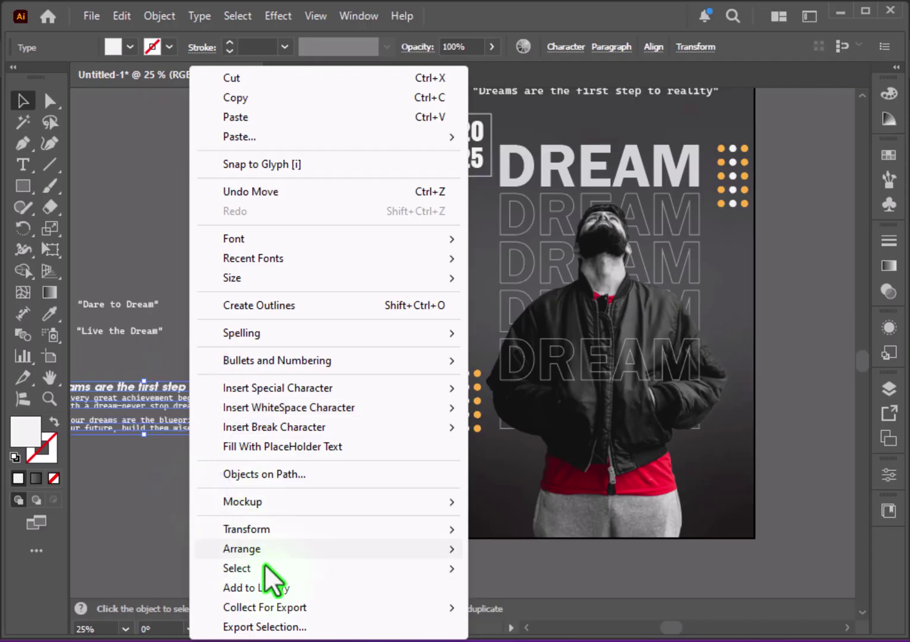
pyautogui.moveTo(242, 549)
pyautogui.click(518, 565)
pyautogui.moveTo(178, 420)
pyautogui.mouseDown()
pyautogui.moveTo(637, 535)
pyautogui.moveTo(639, 511)
pyautogui.mouseUp()
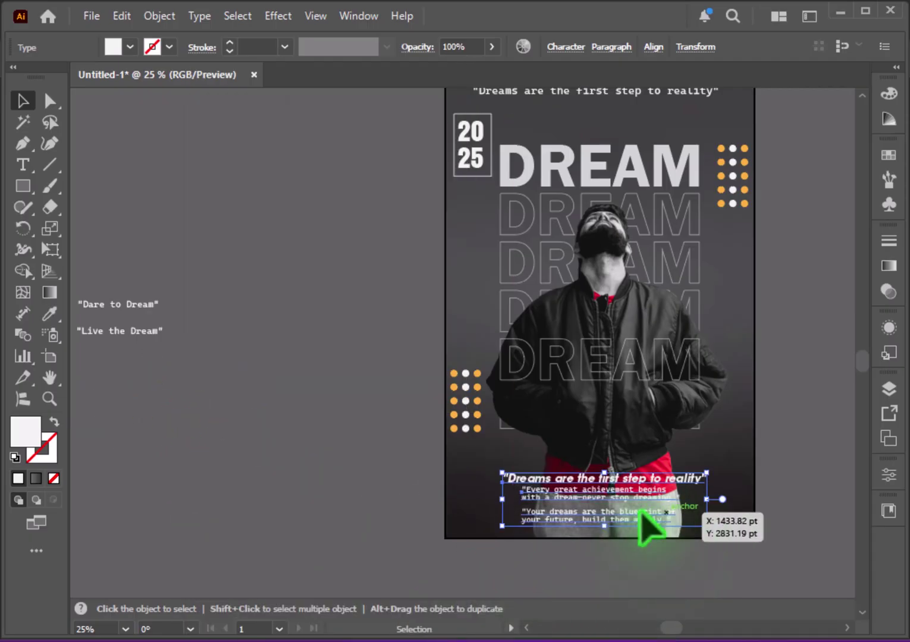
pyautogui.moveTo(706, 473); pyautogui.dragTo(717, 469)
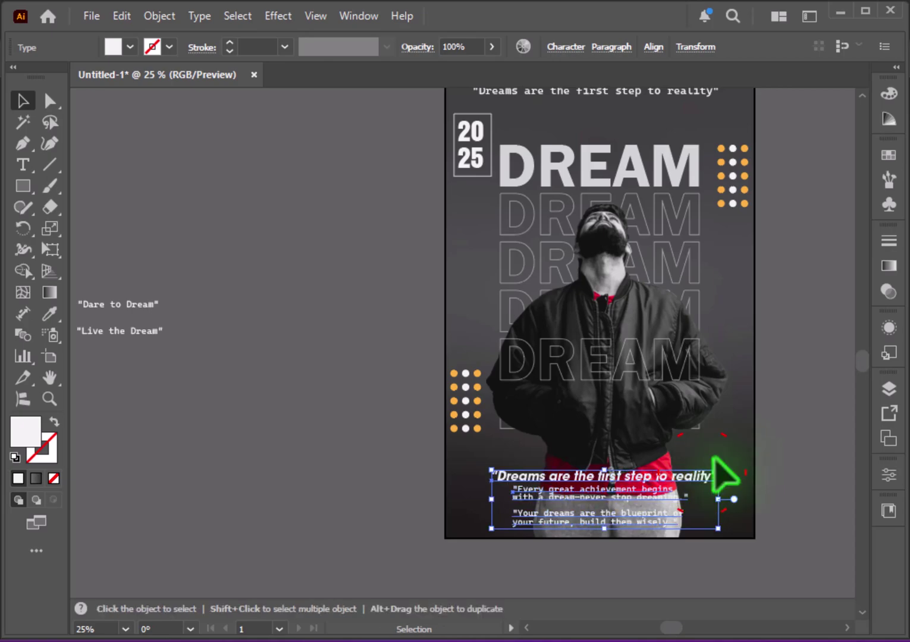
pyautogui.moveTo(646, 577); pyautogui.dragTo(649, 571)
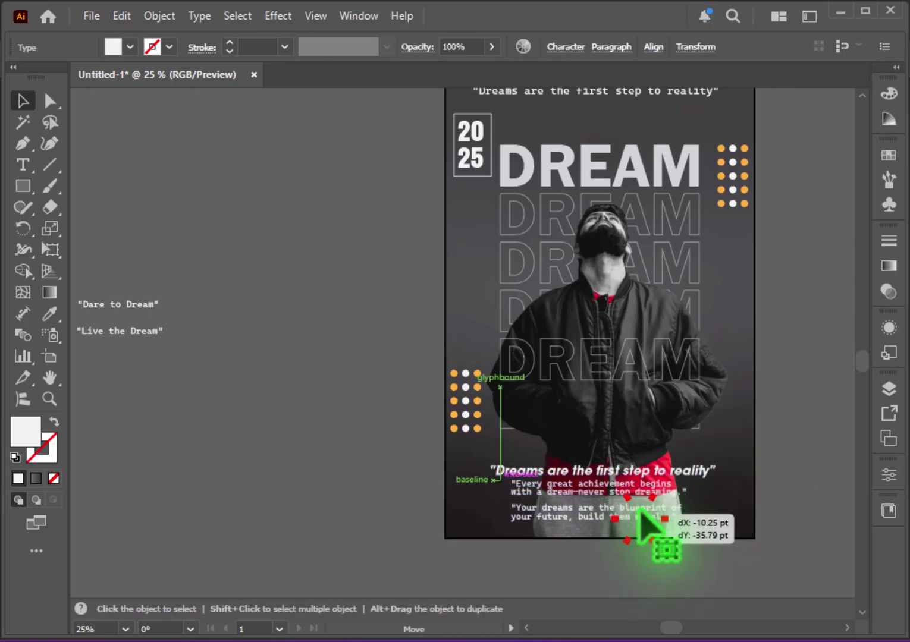
pyautogui.click(326, 424)
pyautogui.scroll(2, 411, 452)
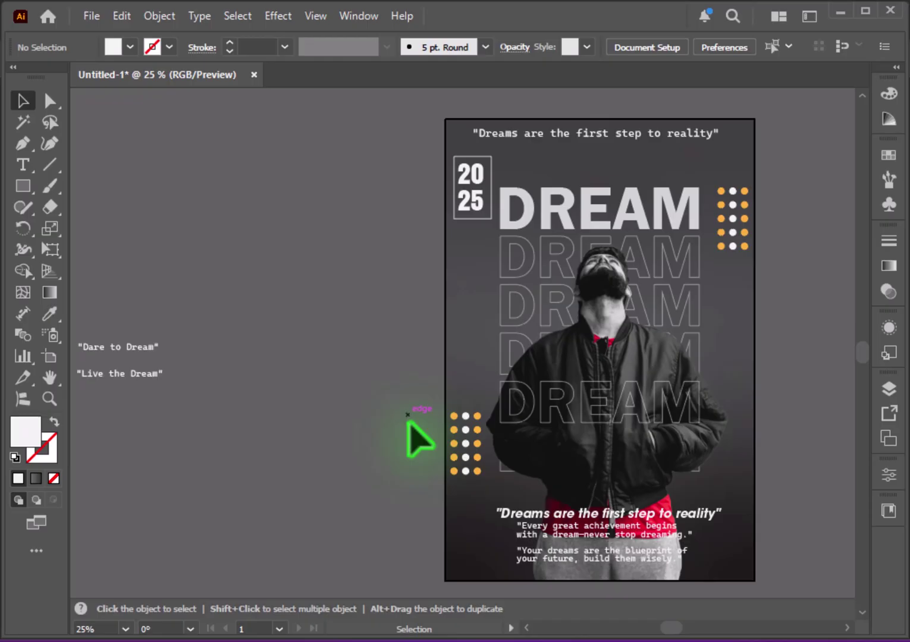
# Step: Rotate 'Dare to Dream' 90°, bring it to front, and place it along the left edge
pyautogui.click(157, 345)
pyautogui.moveTo(172, 331)
pyautogui.mouseDown()
pyautogui.moveTo(119, 324)
pyautogui.moveTo(469, 354)
pyautogui.moveTo(368, 317)
pyautogui.mouseUp()
pyautogui.rightClick(370, 320)
pyautogui.moveTo(422, 550)
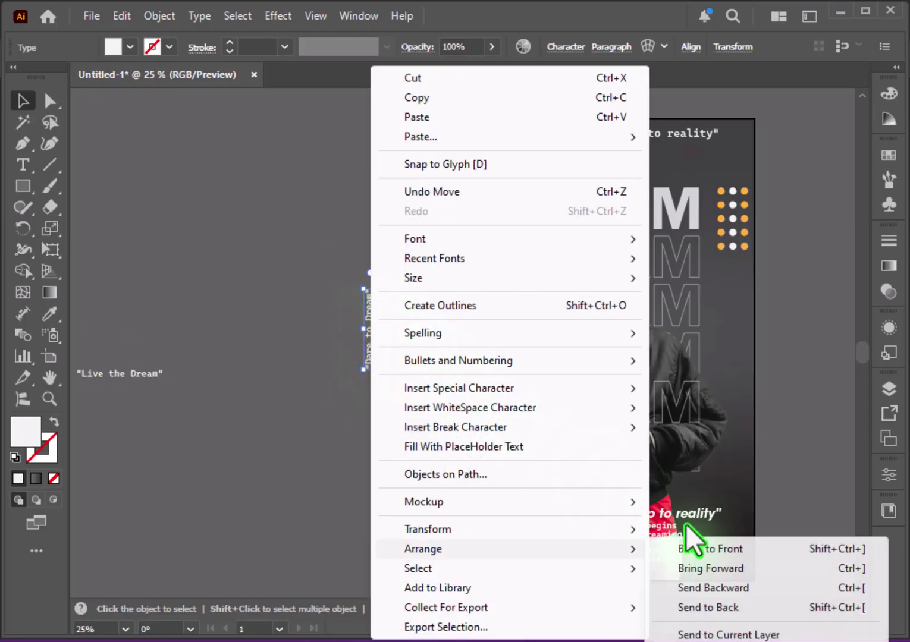
pyautogui.click(697, 547)
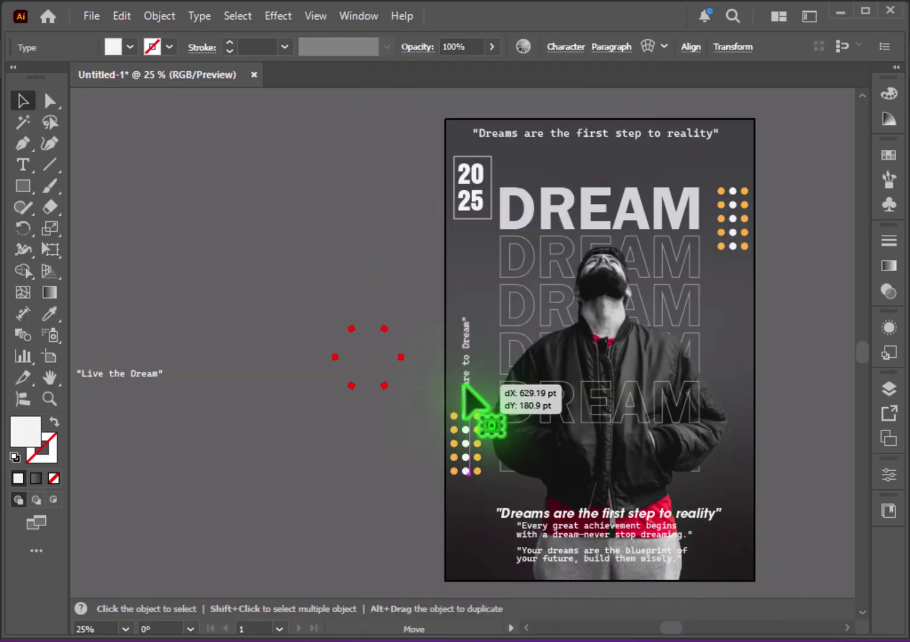
pyautogui.moveTo(370, 356); pyautogui.dragTo(467, 391)
pyautogui.click(376, 366)
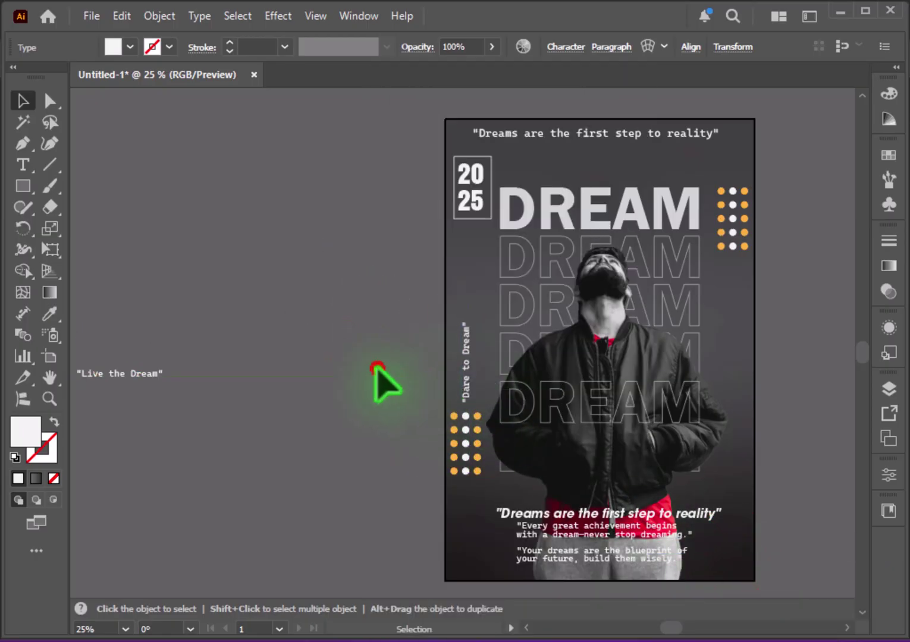
# Step: Bring 'Live the Dream' to front and rotate it vertical along the right edge
pyautogui.click(147, 376)
pyautogui.rightClick(148, 377)
pyautogui.moveTo(200, 550)
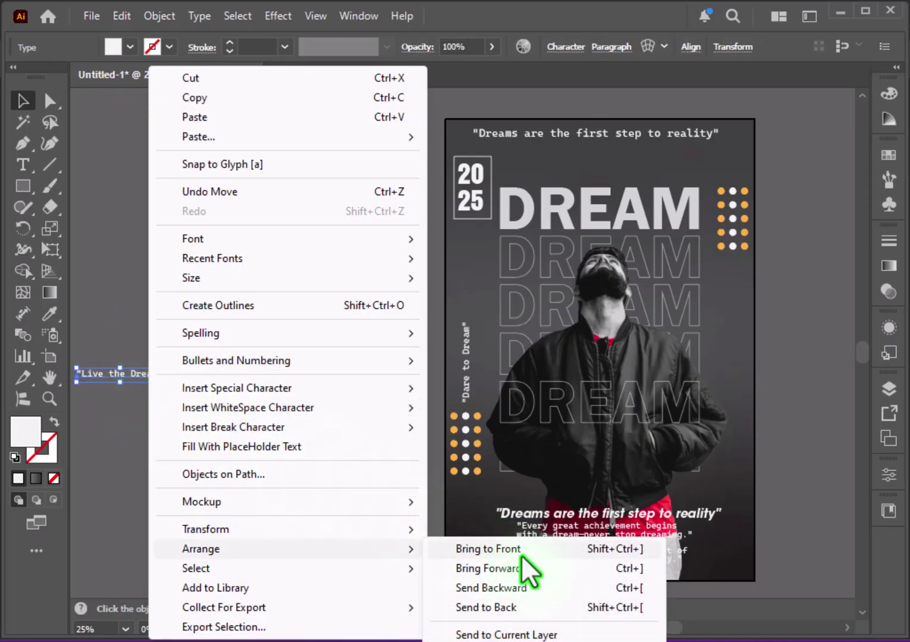
pyautogui.click(521, 554)
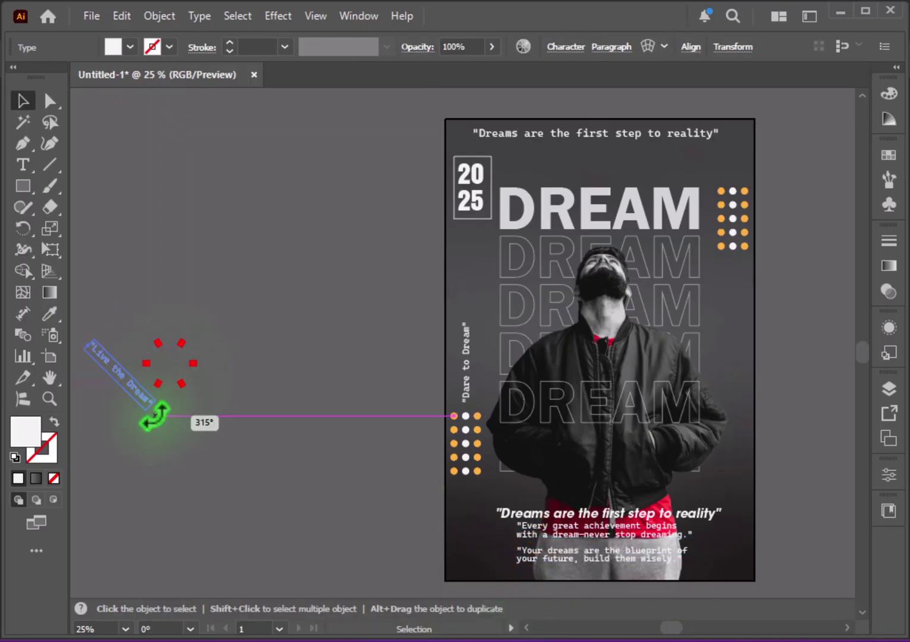
pyautogui.moveTo(178, 373)
pyautogui.mouseDown()
pyautogui.moveTo(134, 404)
pyautogui.moveTo(121, 374)
pyautogui.moveTo(731, 296)
pyautogui.mouseUp()
pyautogui.click(791, 406)
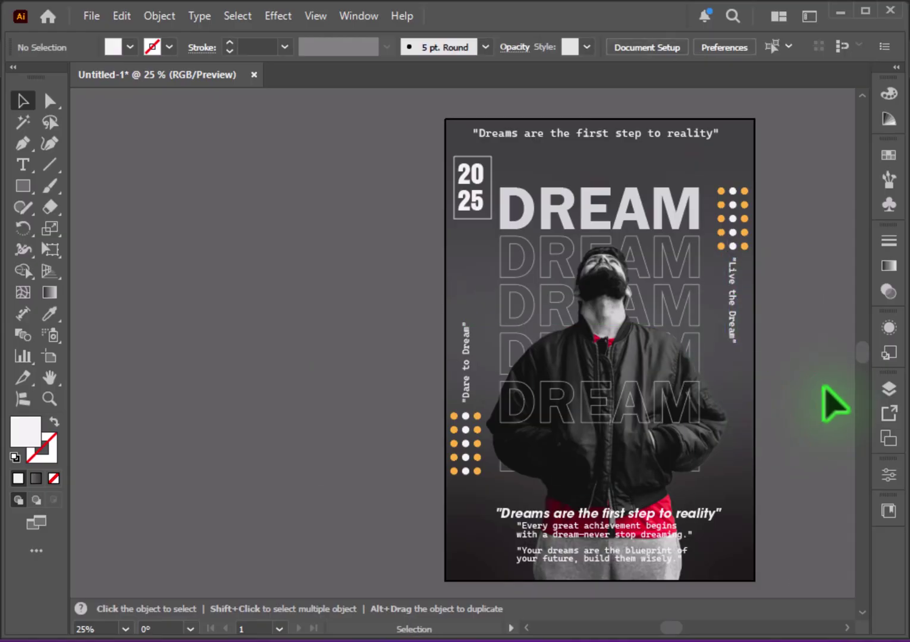
# Step: Draw a large orange circle over the man's chest at 39% opacity
pyautogui.moveTo(23, 186); pyautogui.dragTo(41, 227)
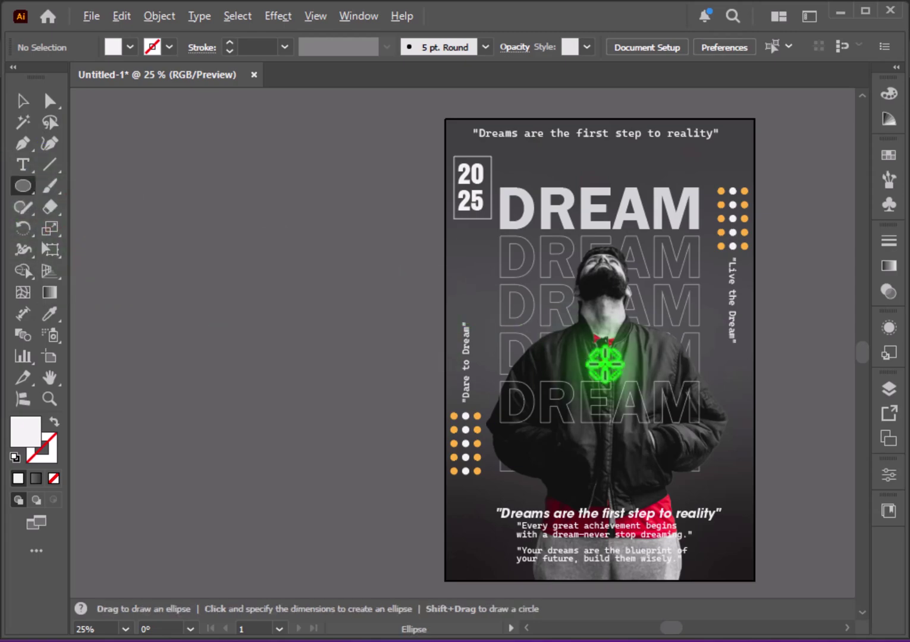
pyautogui.moveTo(605, 364)
pyautogui.mouseDown()
pyautogui.moveTo(674, 479)
pyautogui.moveTo(661, 467)
pyautogui.mouseUp()
pyautogui.click(127, 48)
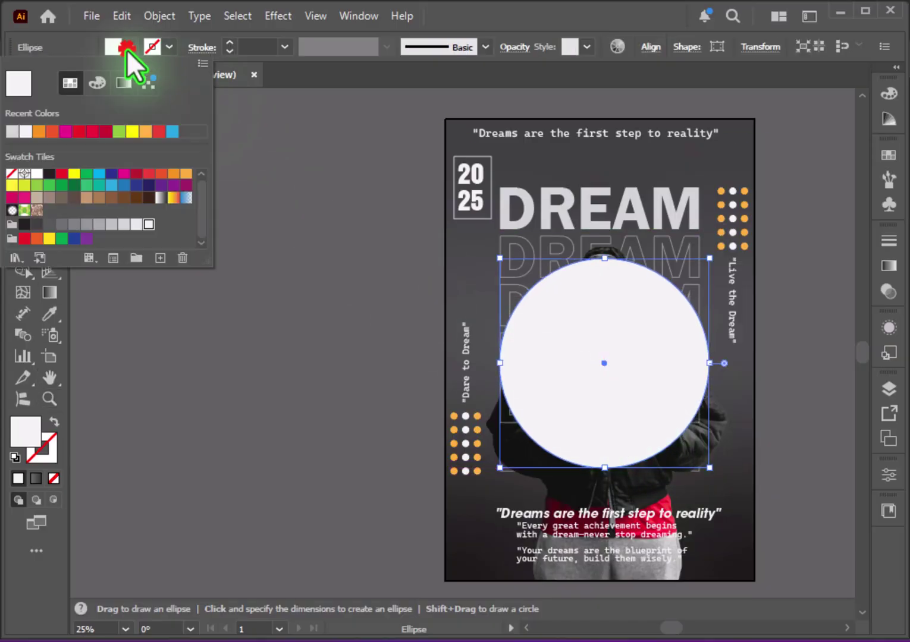
pyautogui.click(184, 173)
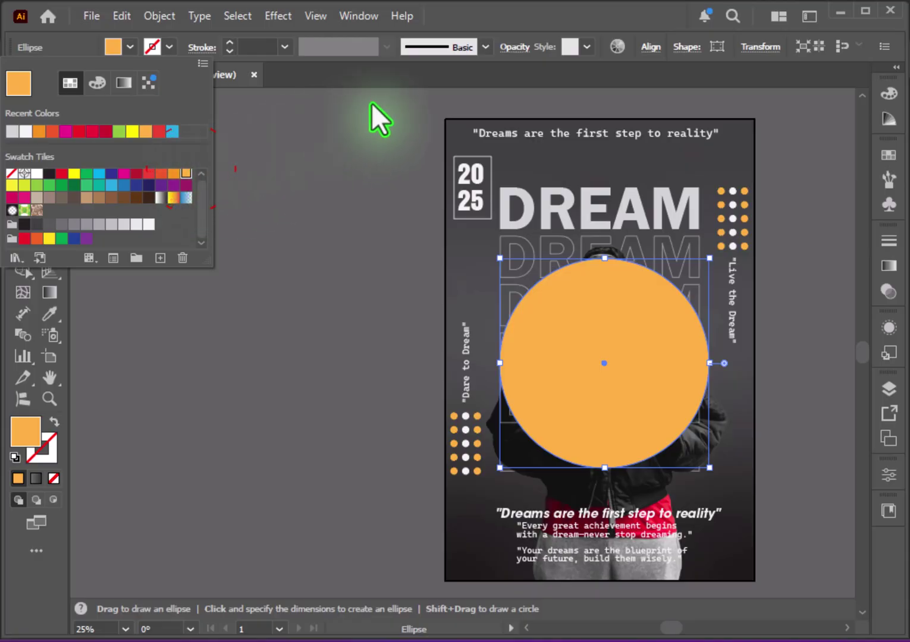
pyautogui.click(511, 48)
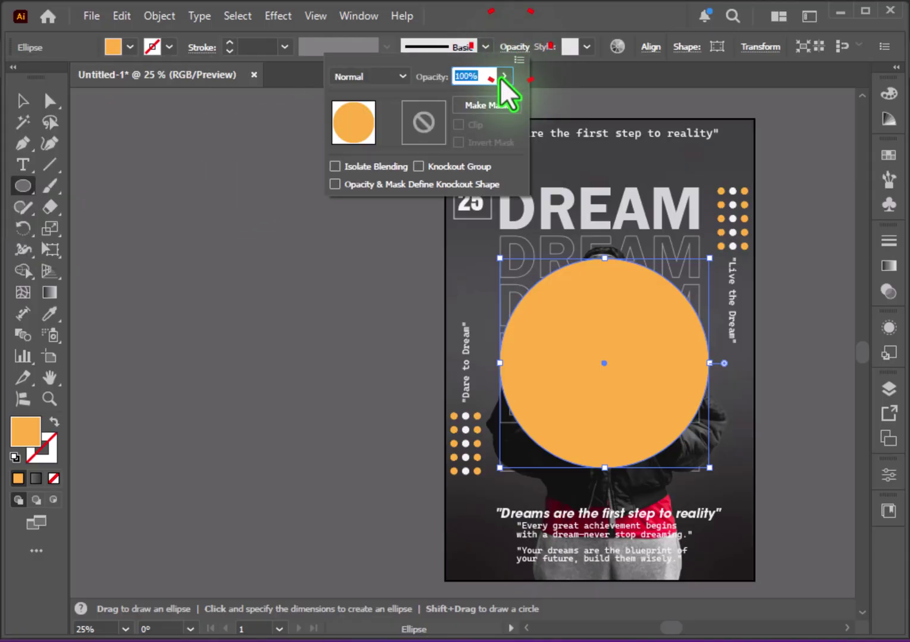
pyautogui.click(503, 76)
pyautogui.moveTo(499, 84); pyautogui.dragTo(454, 89)
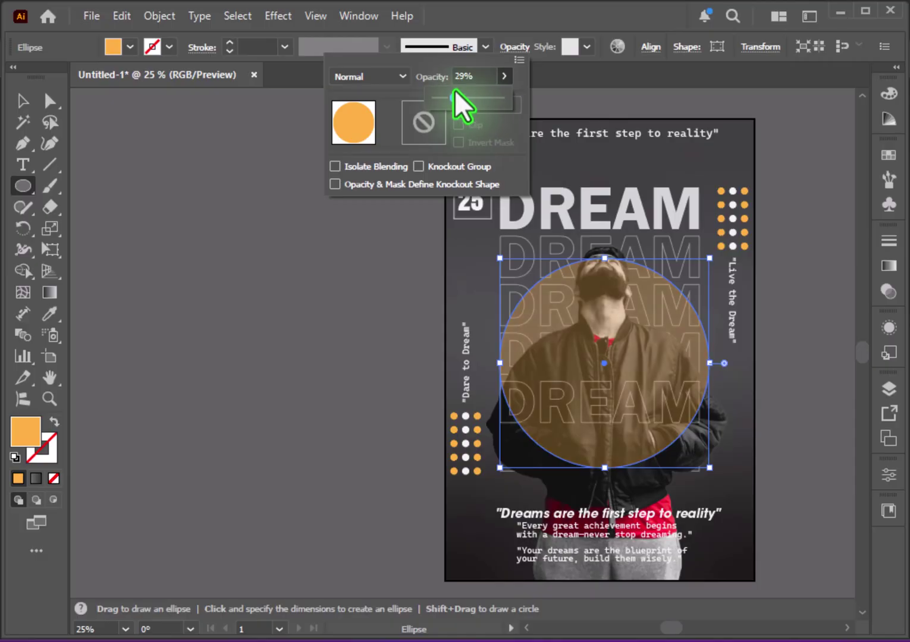
# Step: Change the circle's fill to orange-red
pyautogui.click(125, 46)
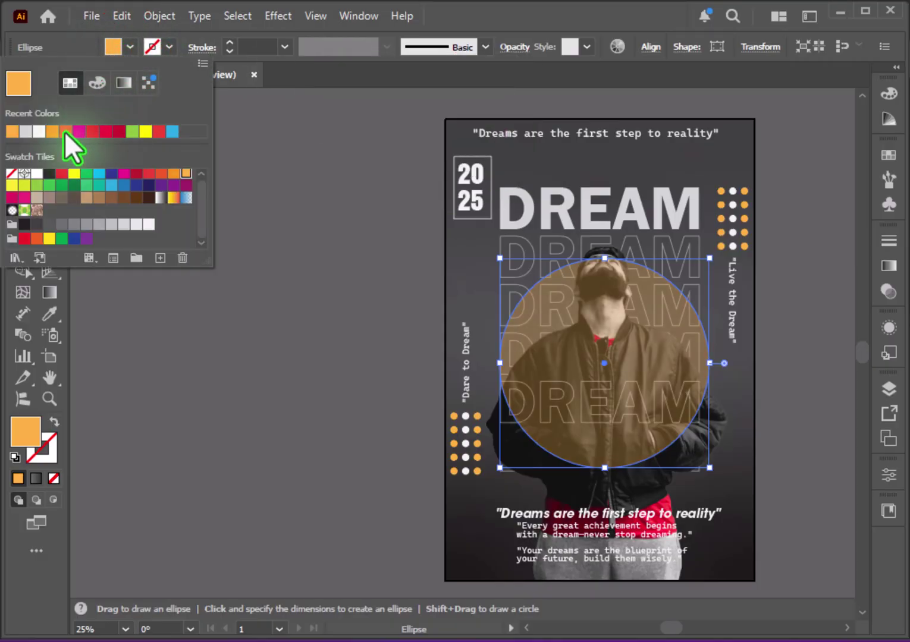
pyautogui.click(66, 131)
pyautogui.click(127, 47)
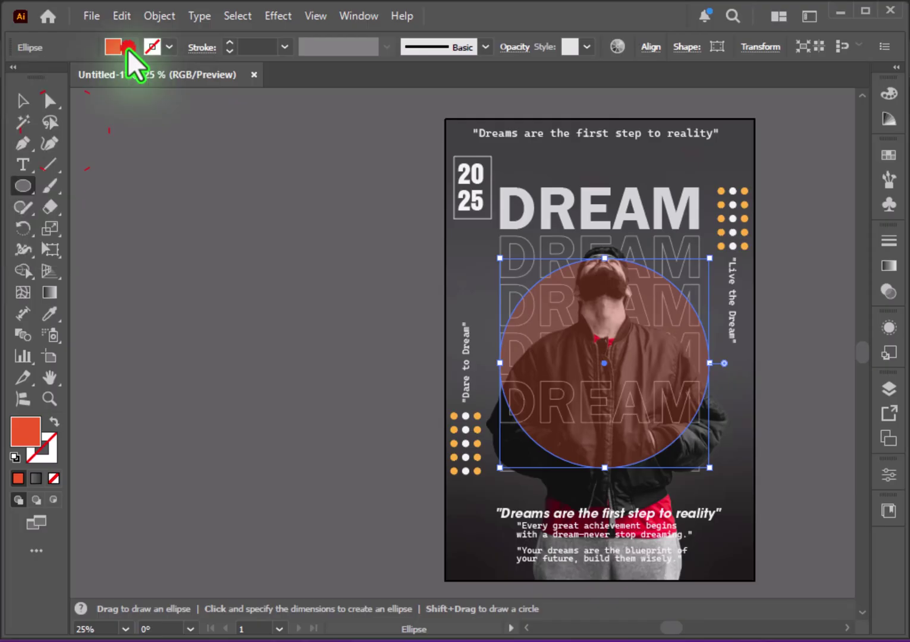
# Step: Send the circle to back, then bring it forward so it sits behind the man's photo
pyautogui.click(23, 101)
pyautogui.click(166, 273)
pyautogui.rightClick(600, 365)
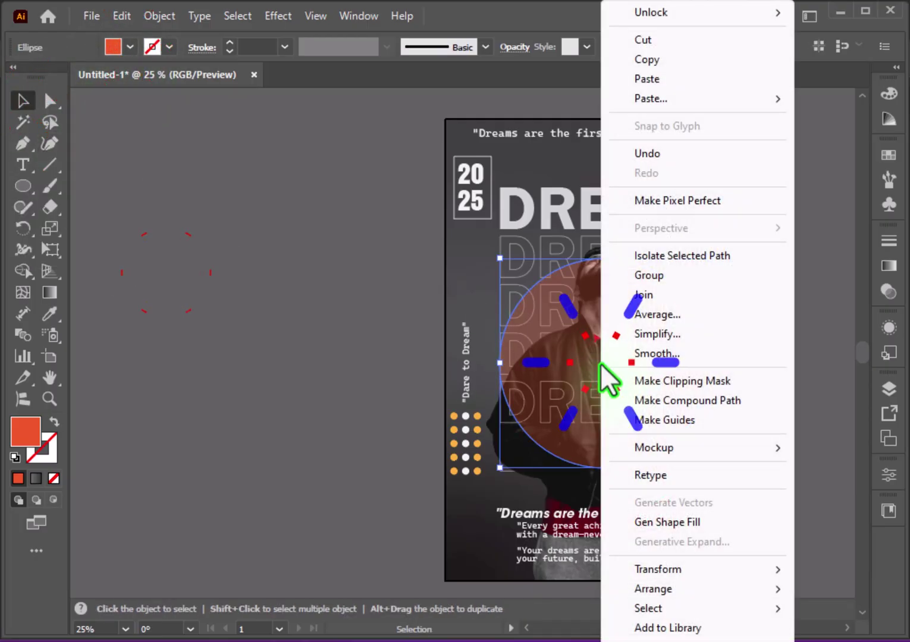
pyautogui.moveTo(653, 589)
pyautogui.click(459, 562)
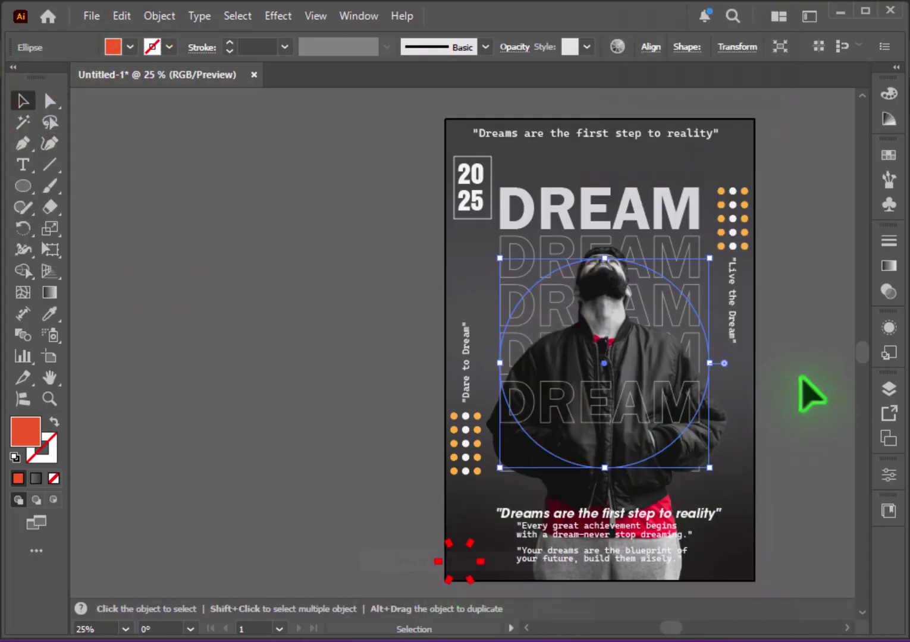
pyautogui.press('a')
pyautogui.press('v')
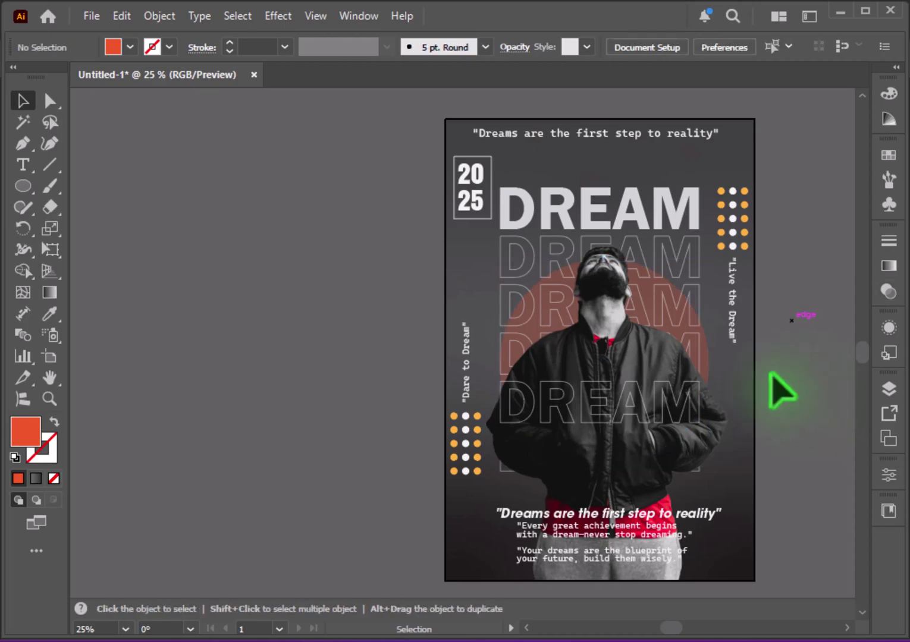
pyautogui.click(705, 367)
# Step: Paste an enlarged circle copy in front, swapped to a 100% opaque red 4 pt outline
pyautogui.press('a')
pyautogui.press('v')
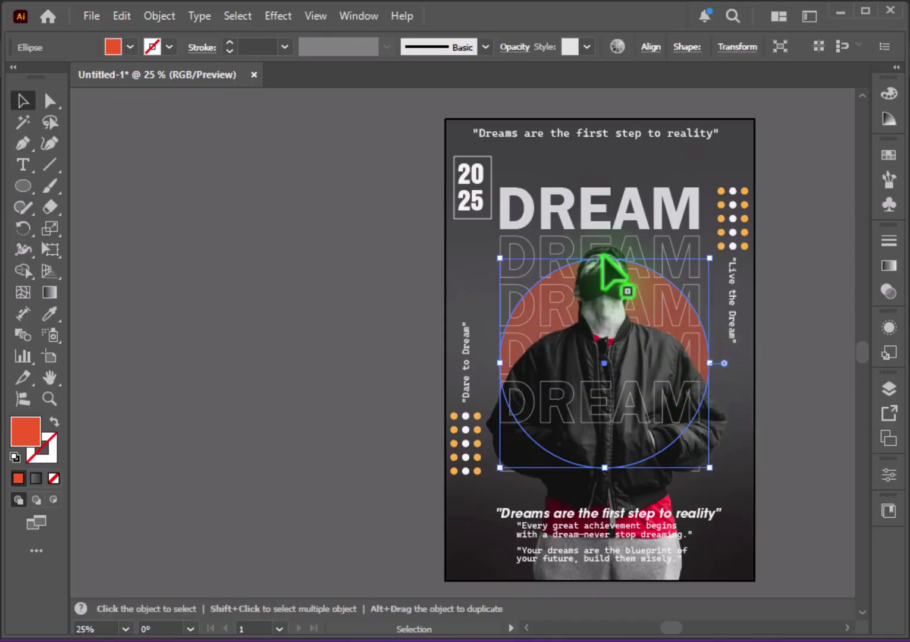
pyautogui.moveTo(602, 257); pyautogui.dragTo(605, 227)
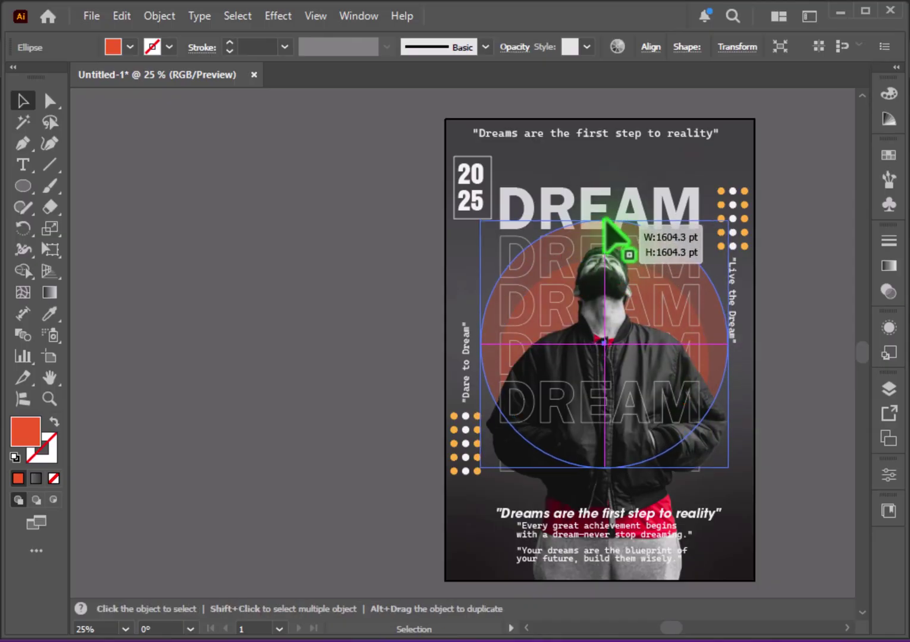
pyautogui.click(54, 423)
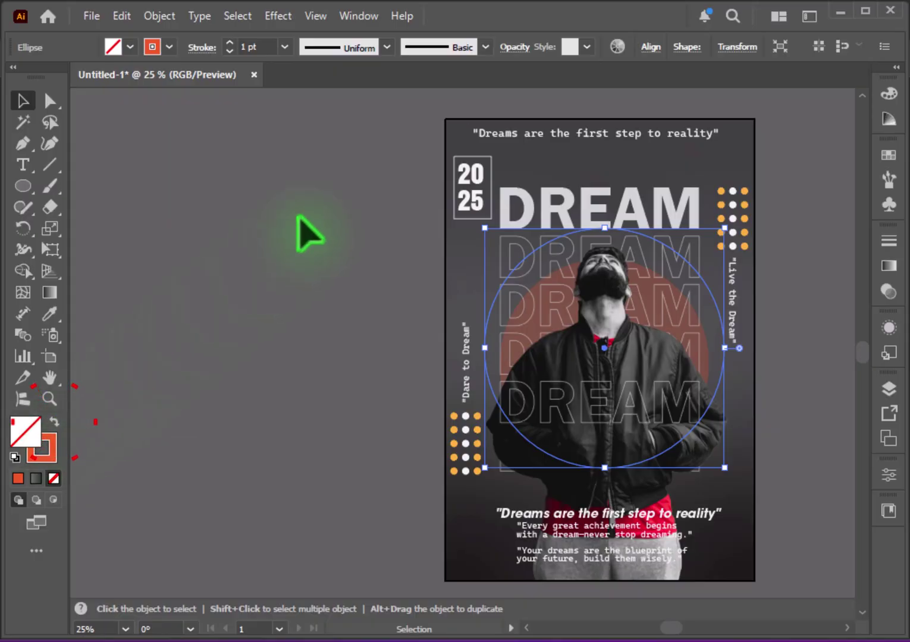
pyautogui.click(504, 54)
pyautogui.click(503, 76)
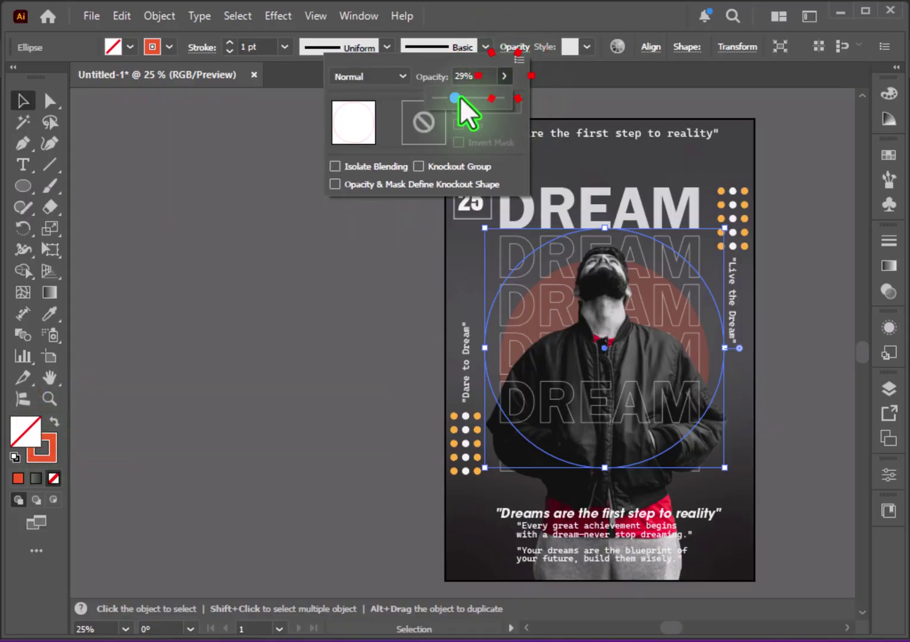
pyautogui.moveTo(459, 97); pyautogui.dragTo(555, 97)
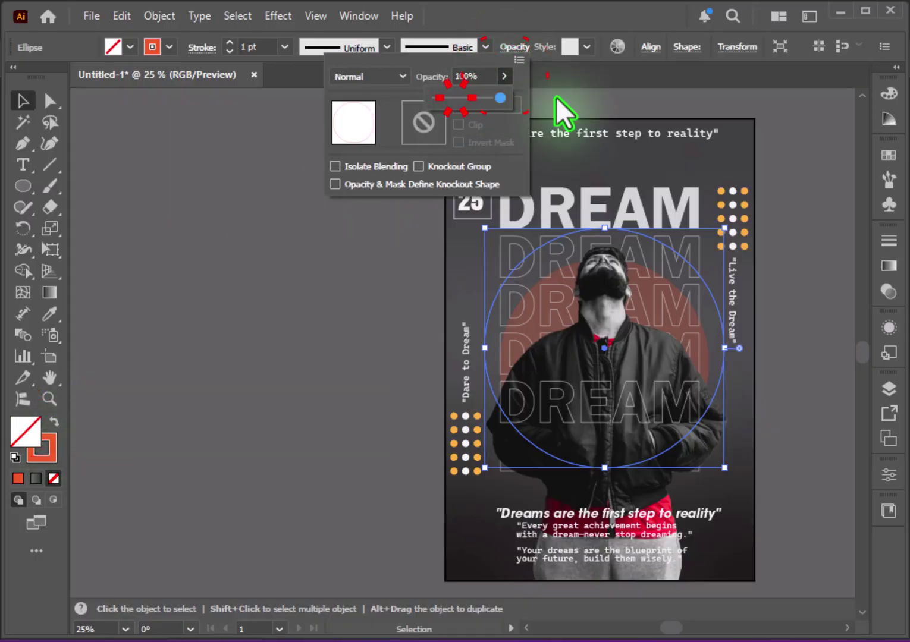
pyautogui.click(226, 41)
pyautogui.click(290, 216)
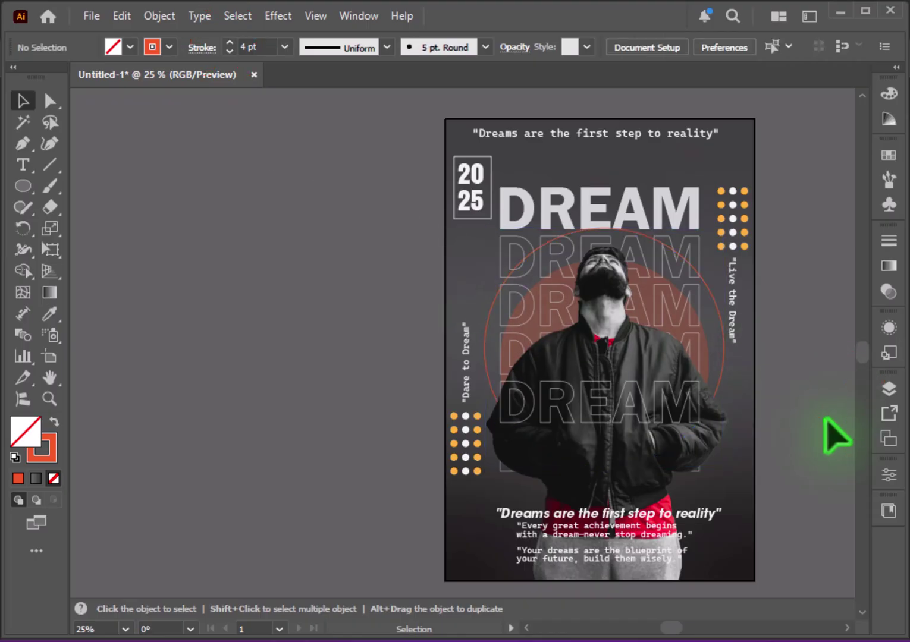
# Step: Duplicate DREAM straight above the heading and convert the copy to outlines
pyautogui.hotkey('ctrl', '+')
pyautogui.hotkey('ctrl', '+')
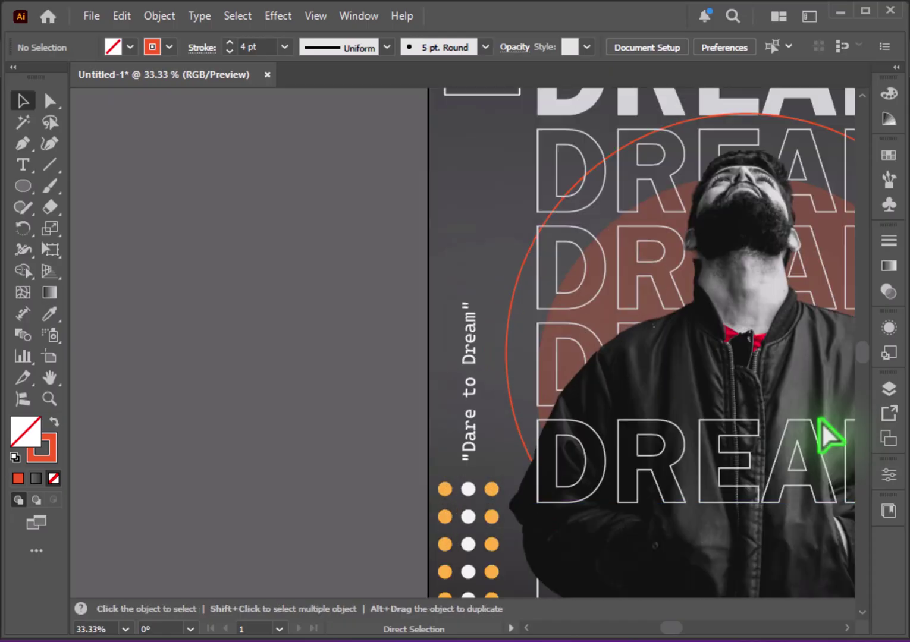
pyautogui.moveTo(737, 301)
pyautogui.mouseDown()
pyautogui.moveTo(524, 553)
pyautogui.moveTo(519, 535)
pyautogui.mouseUp()
pyautogui.click(495, 328)
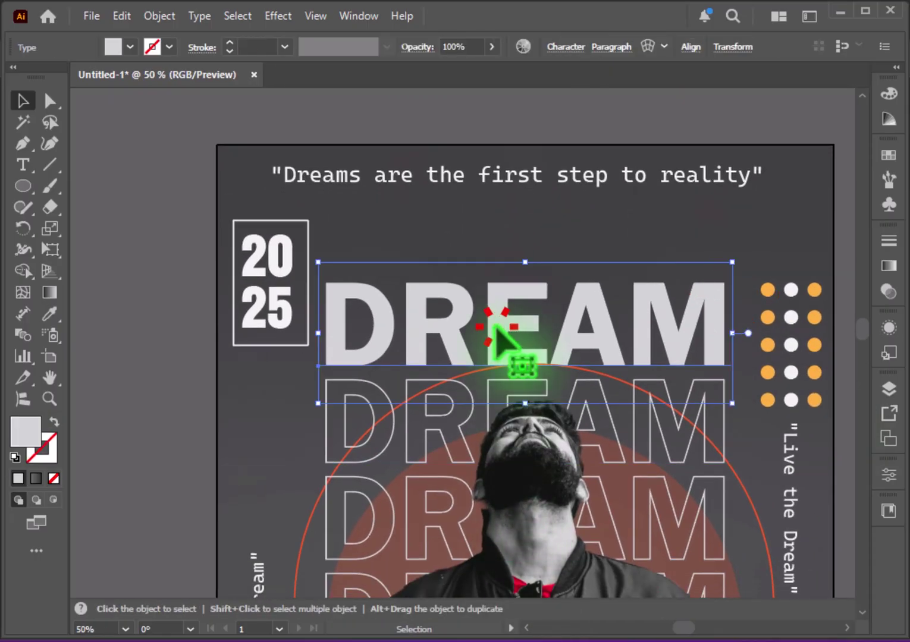
pyautogui.moveTo(500, 343); pyautogui.dragTo(505, 259)
pyautogui.rightClick(503, 257)
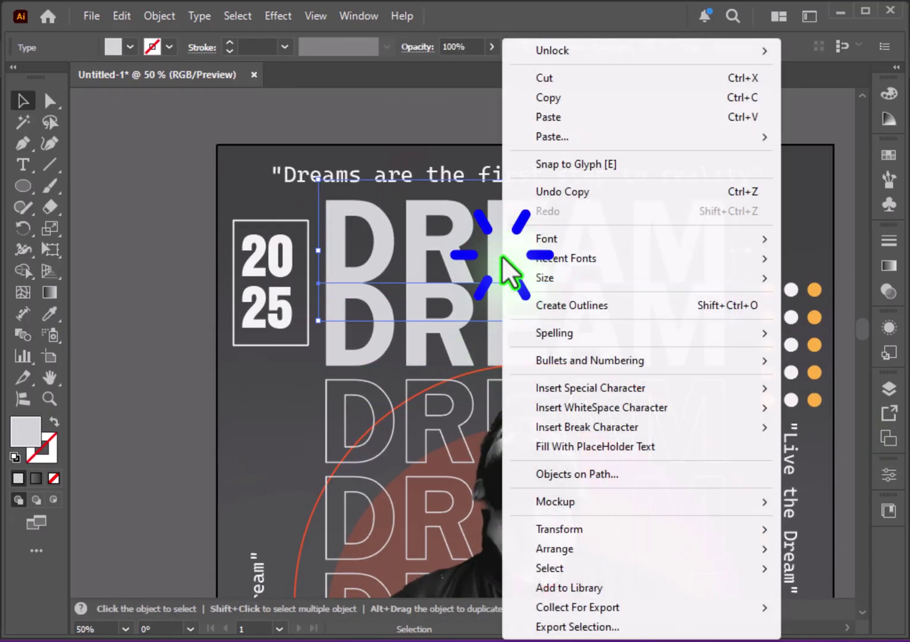
pyautogui.click(568, 305)
# Step: Slice off the copy's lower parts along a horizontal line and move the top slivers down onto the heading
pyautogui.click(50, 165)
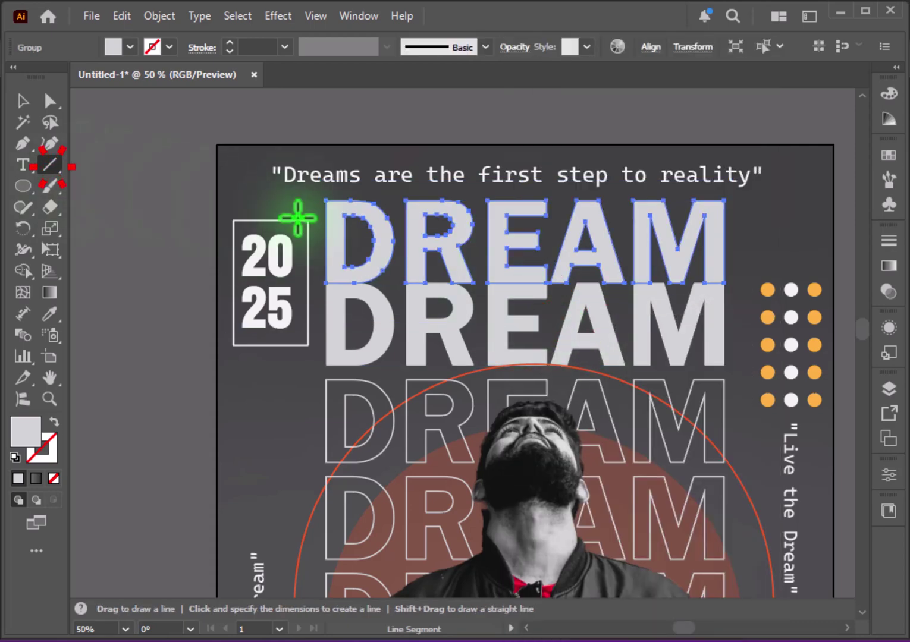
pyautogui.moveTo(325, 223); pyautogui.dragTo(736, 225)
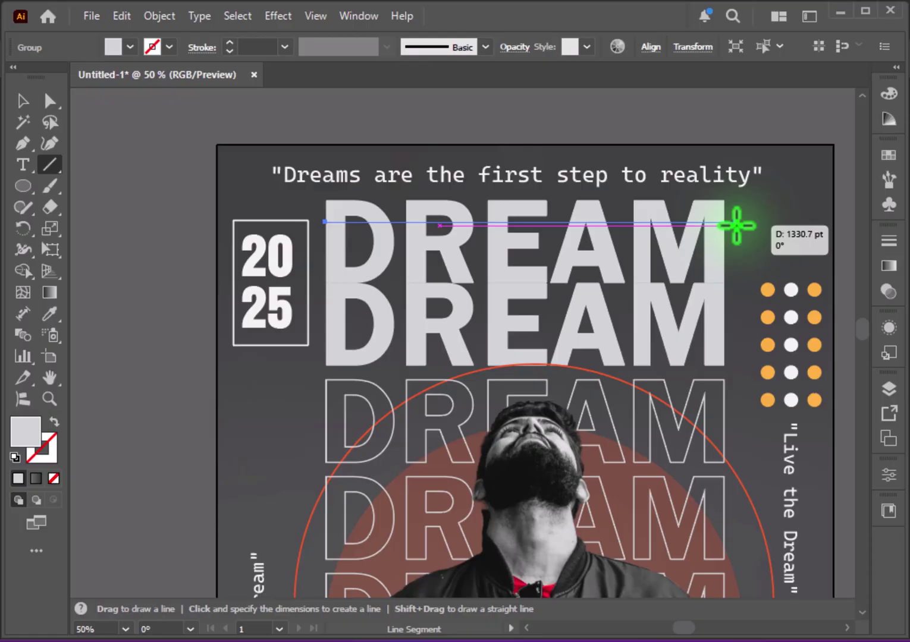
pyautogui.moveTo(736, 225); pyautogui.dragTo(736, 222)
pyautogui.click(22, 101)
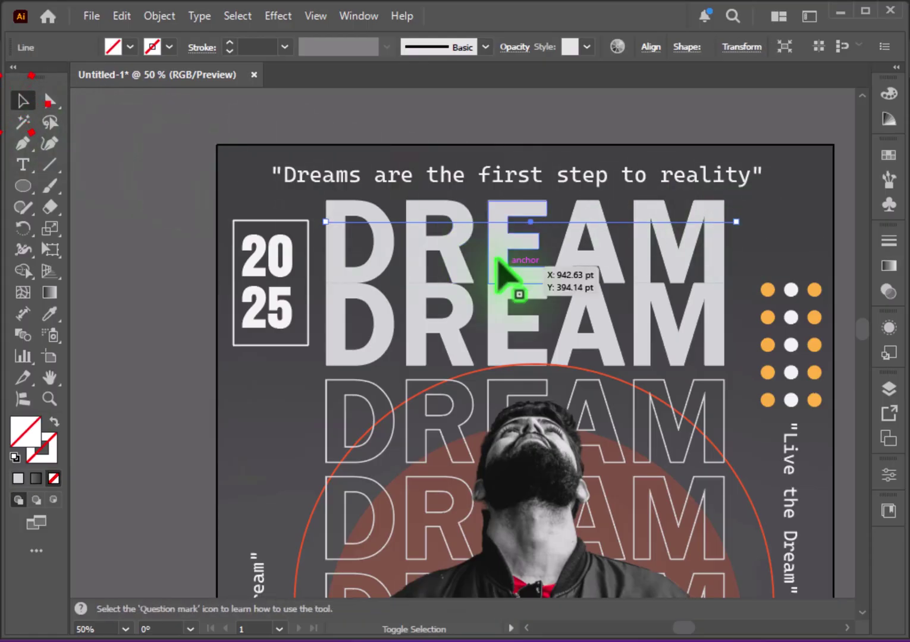
pyautogui.keyDown('shift'); pyautogui.click(498, 262); pyautogui.keyUp('shift')
pyautogui.click(22, 270)
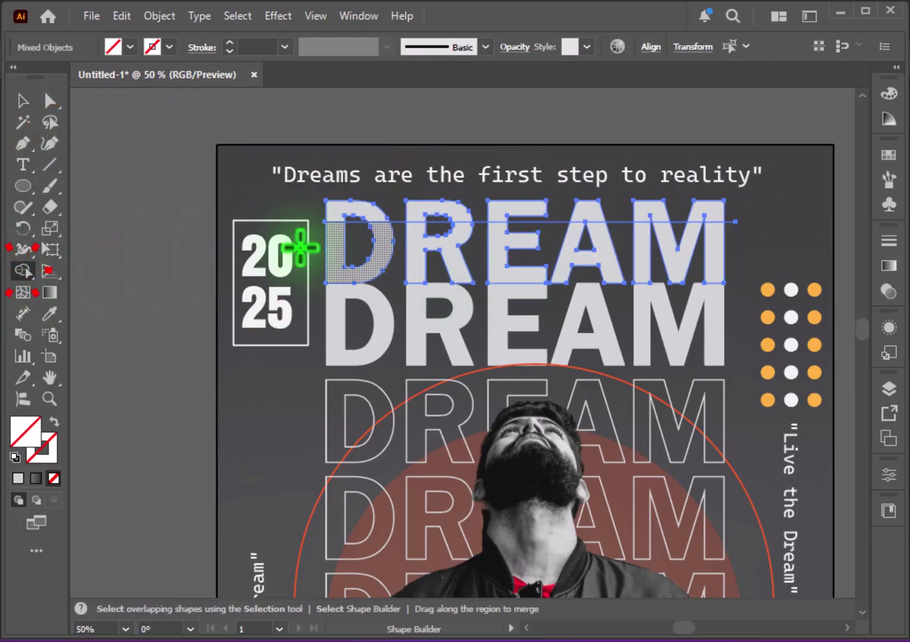
pyautogui.moveTo(333, 244); pyautogui.dragTo(713, 238)
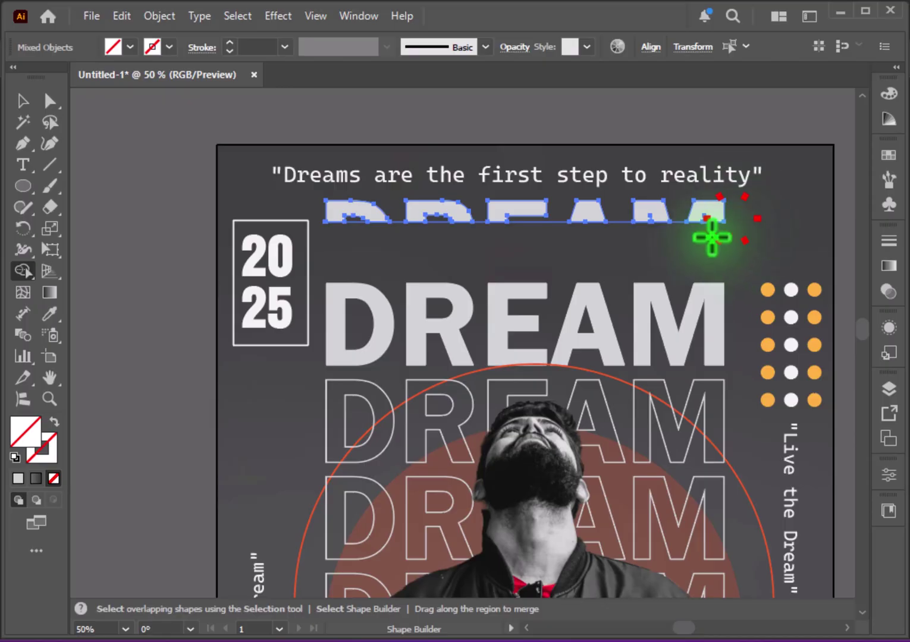
pyautogui.click(609, 217)
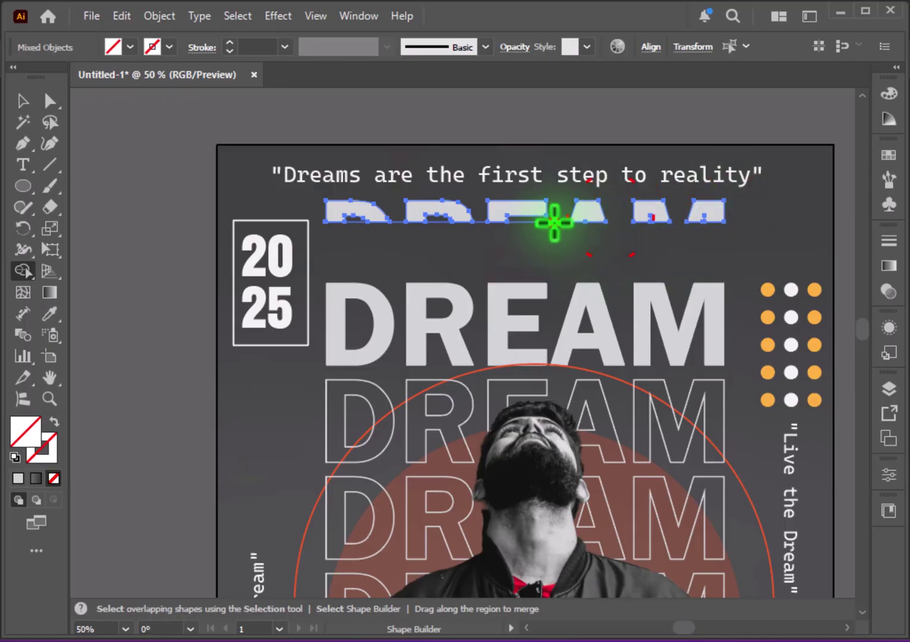
pyautogui.moveTo(554, 222); pyautogui.dragTo(396, 225)
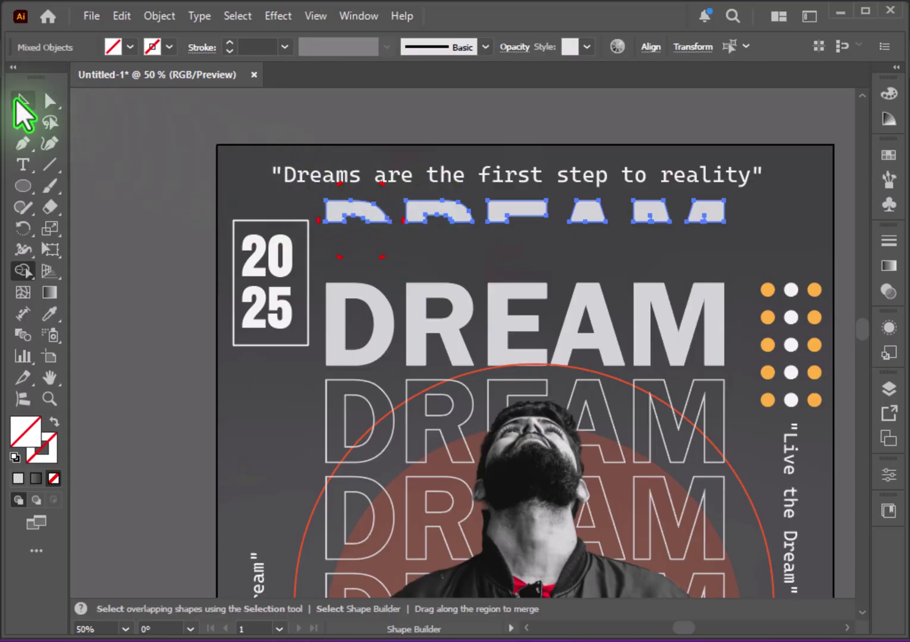
pyautogui.click(23, 101)
pyautogui.moveTo(585, 214)
pyautogui.mouseDown()
pyautogui.moveTo(589, 256)
pyautogui.moveTo(579, 255)
pyautogui.mouseUp()
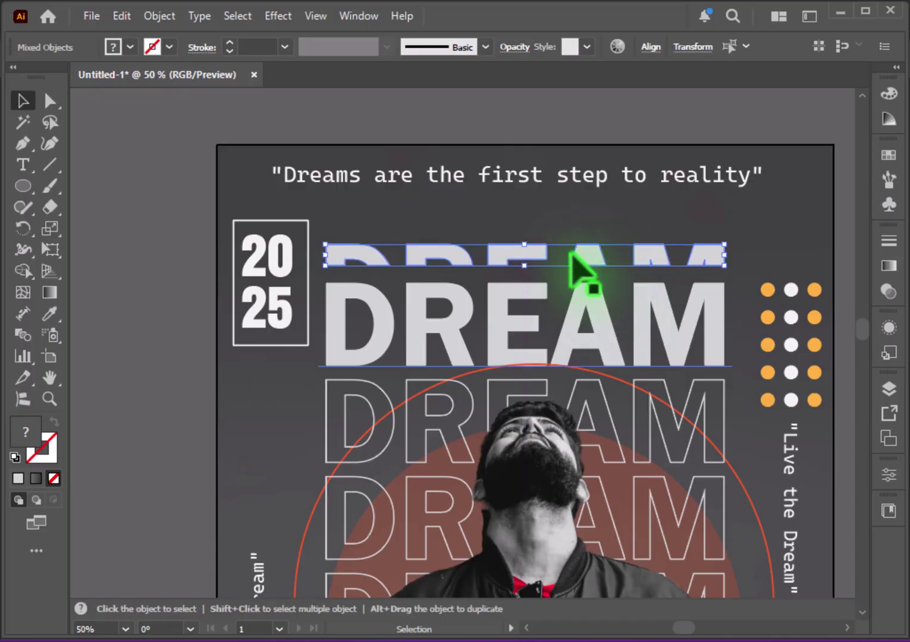
# Step: Draw a horizontal red line across DREAM with dot arrowheads at both ends and 4 pt stroke
pyautogui.scroll(-1, 580, 255)
pyautogui.click(49, 164)
pyautogui.moveTo(326, 253); pyautogui.dragTo(718, 246)
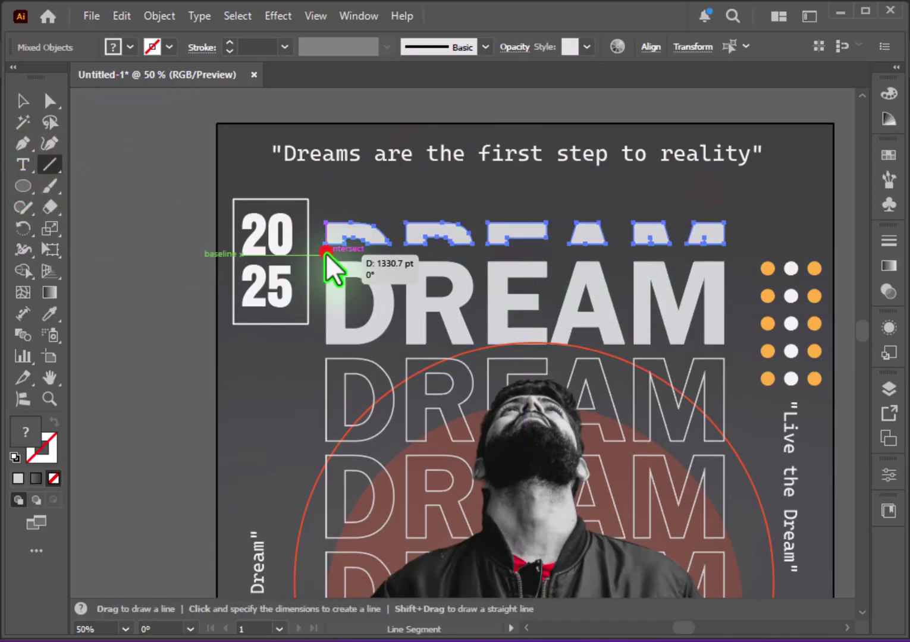
pyautogui.click(169, 46)
pyautogui.click(119, 130)
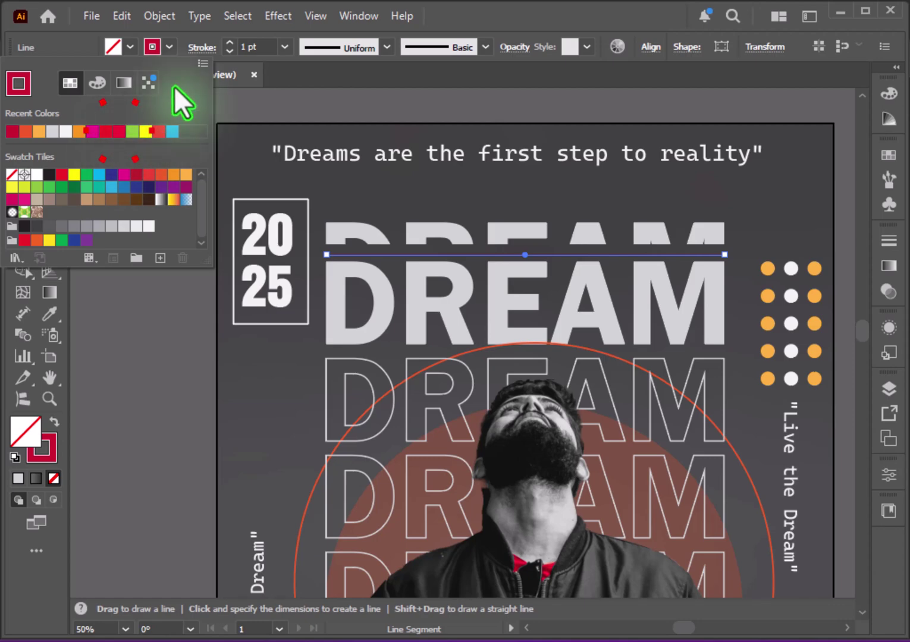
pyautogui.click(228, 43)
pyautogui.click(228, 43)
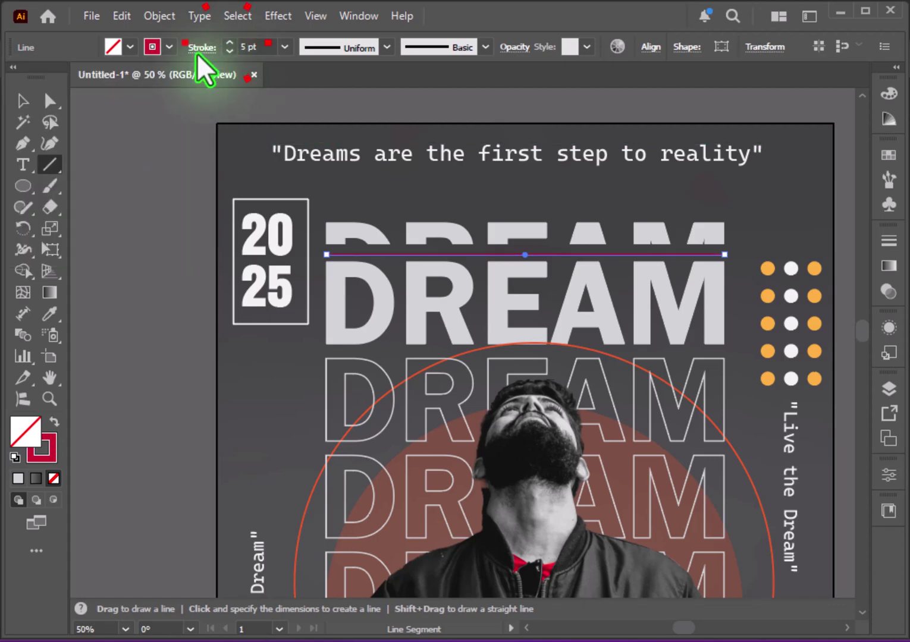
pyautogui.click(200, 48)
pyautogui.click(112, 238)
pyautogui.scroll(-4, 82, 419)
pyautogui.click(81, 419)
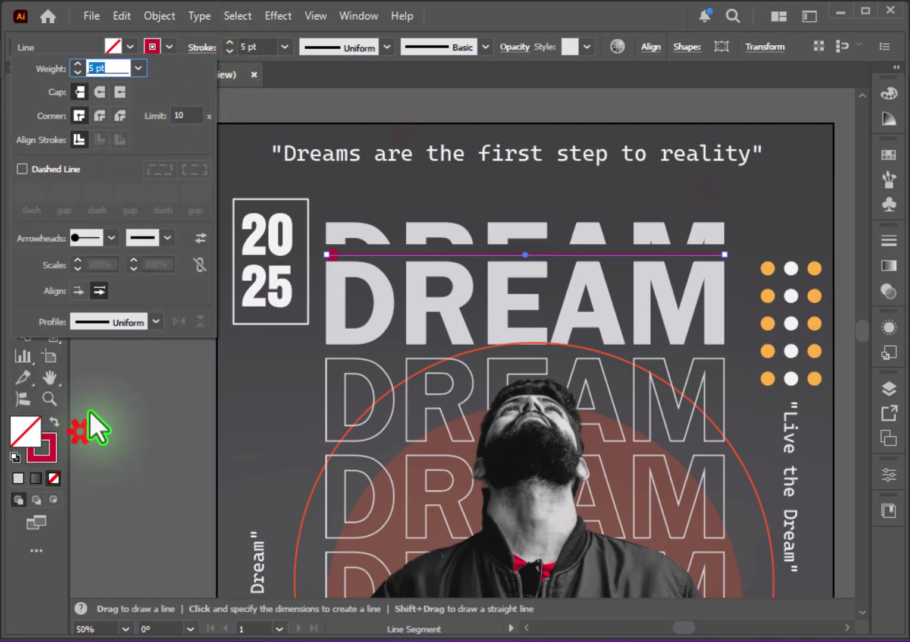
pyautogui.click(168, 238)
pyautogui.scroll(-4, 137, 406)
pyautogui.scroll(-2, 137, 406)
pyautogui.click(120, 370)
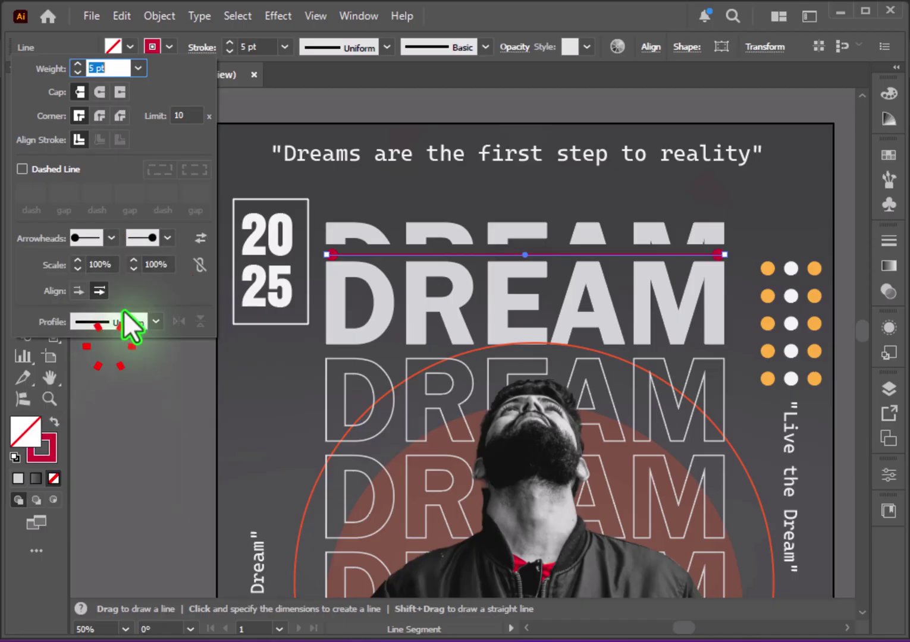
pyautogui.click(229, 52)
# Step: Align the red line's ends with DREAM's left and right edges, then zoom out
pyautogui.click(23, 101)
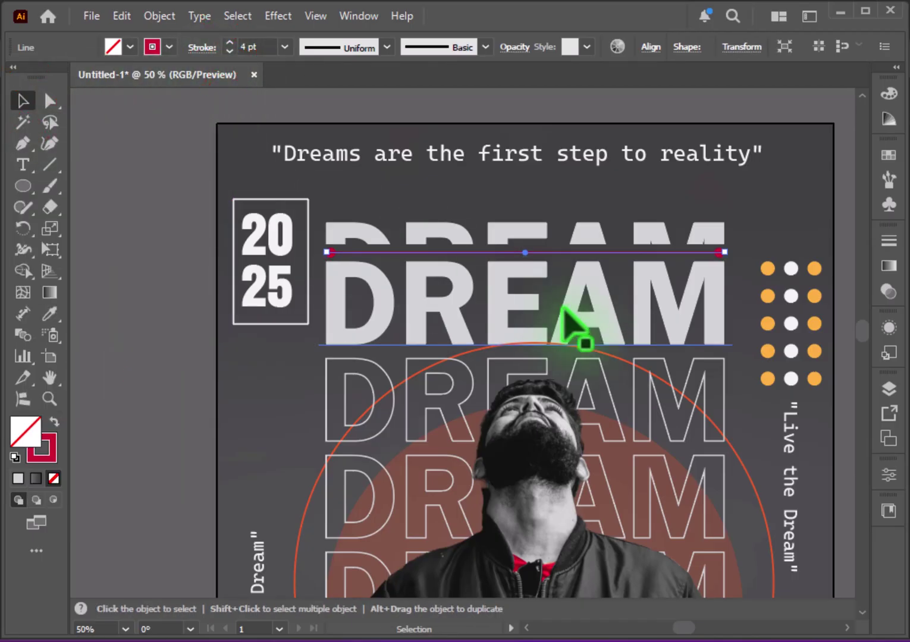
pyautogui.click(751, 208)
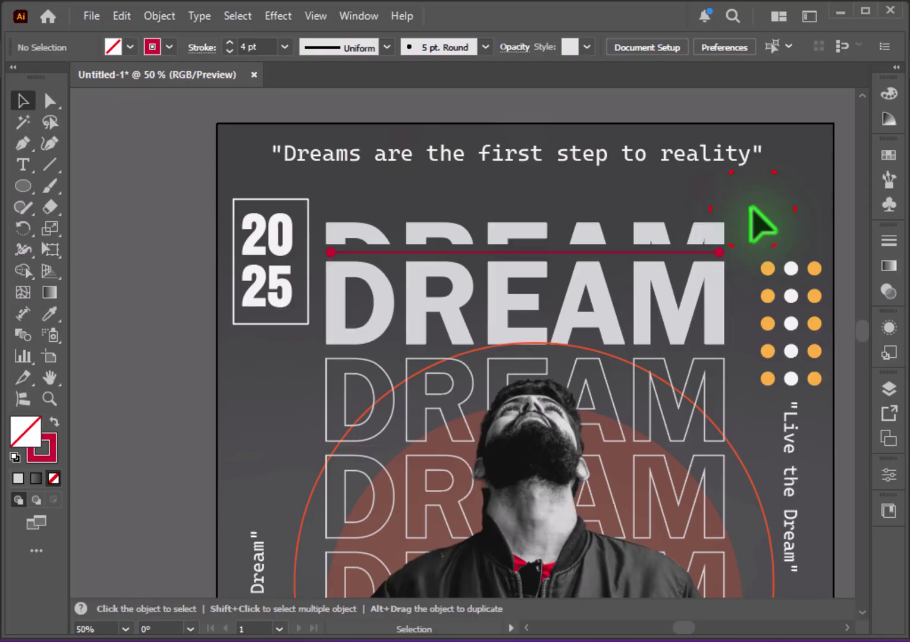
pyautogui.click(721, 251)
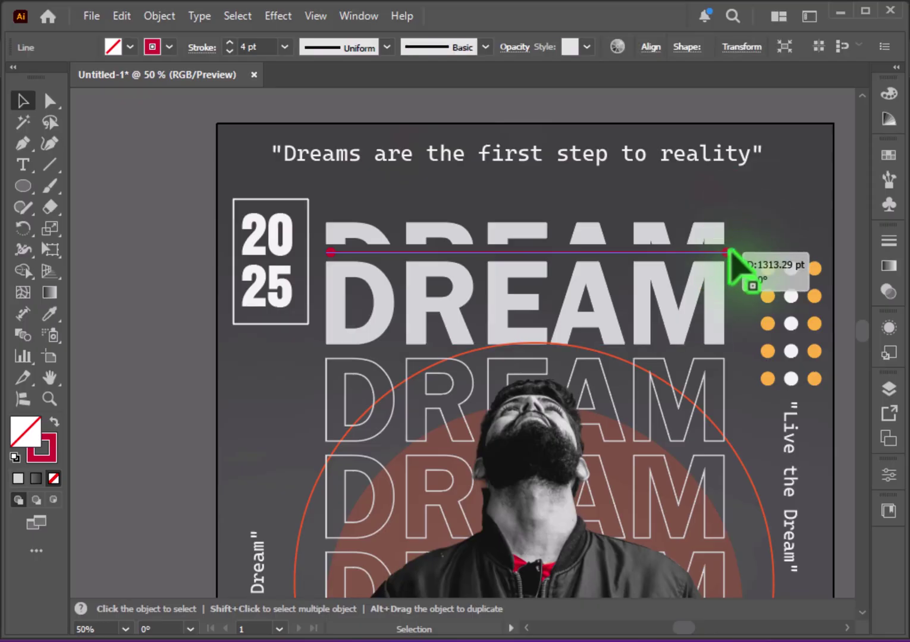
pyautogui.moveTo(732, 250); pyautogui.dragTo(733, 252)
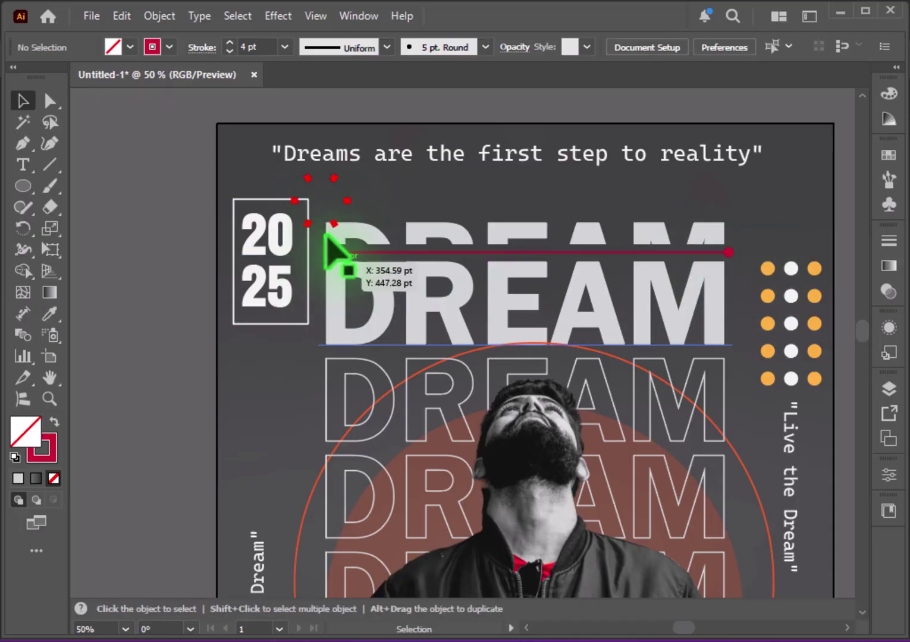
pyautogui.moveTo(334, 253); pyautogui.dragTo(322, 252)
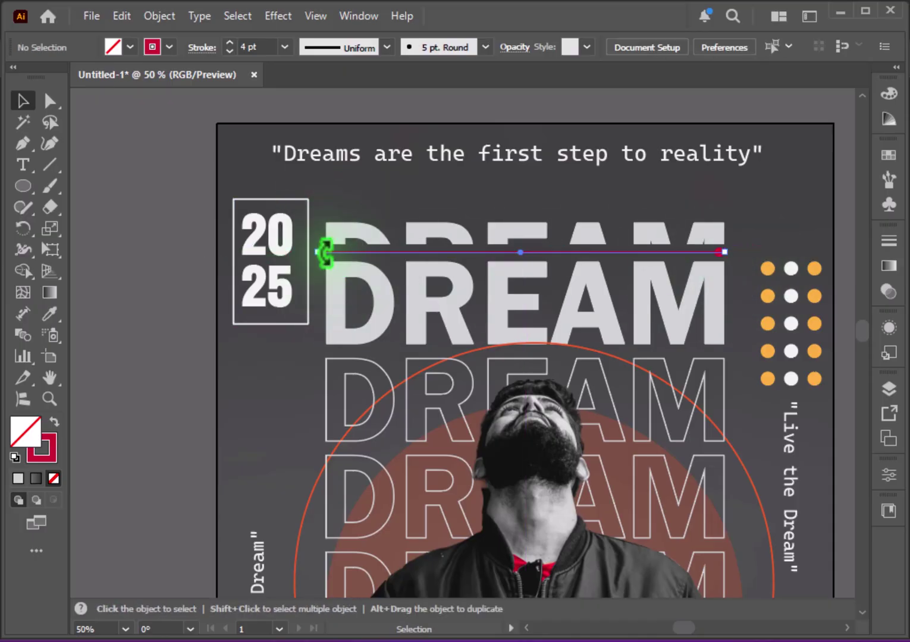
pyautogui.click(744, 217)
pyautogui.scroll(-2, 740, 217)
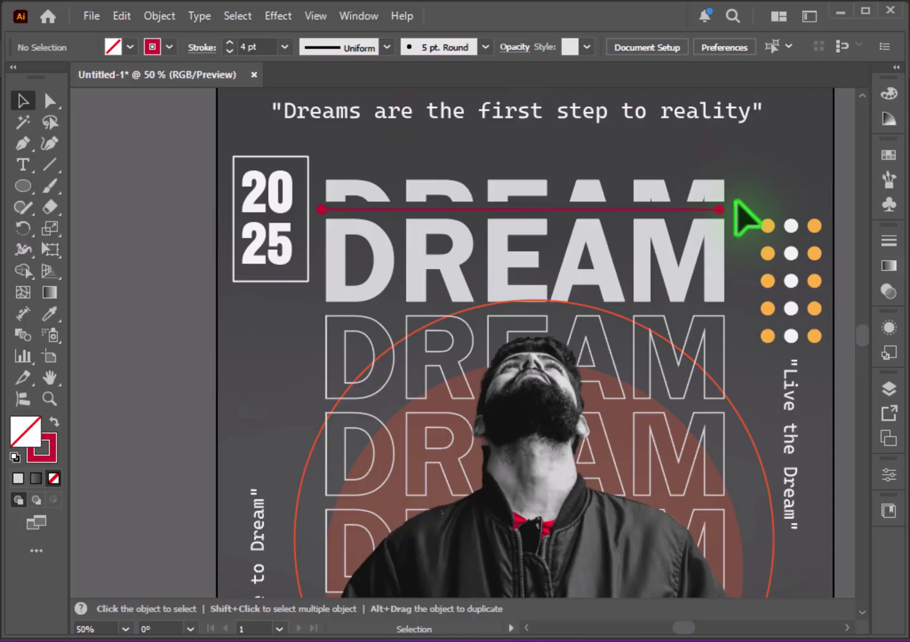
pyautogui.scroll(-2, 745, 217)
pyautogui.hotkey('ctrl', '-')
pyautogui.hotkey('ctrl', '-')
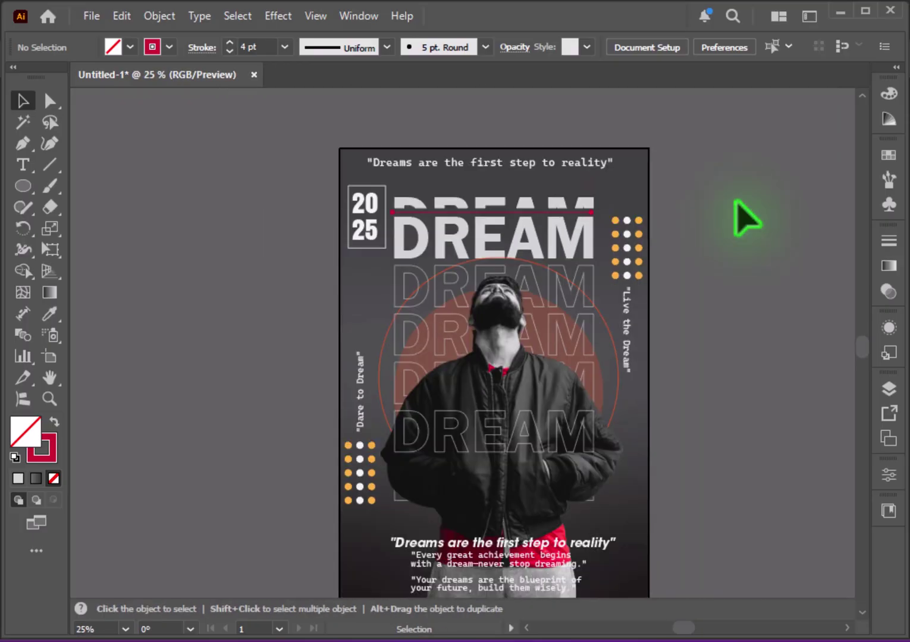
# Step: Draw a small upright red-filled bar at the poster's upper left
pyautogui.scroll(-1, 745, 217)
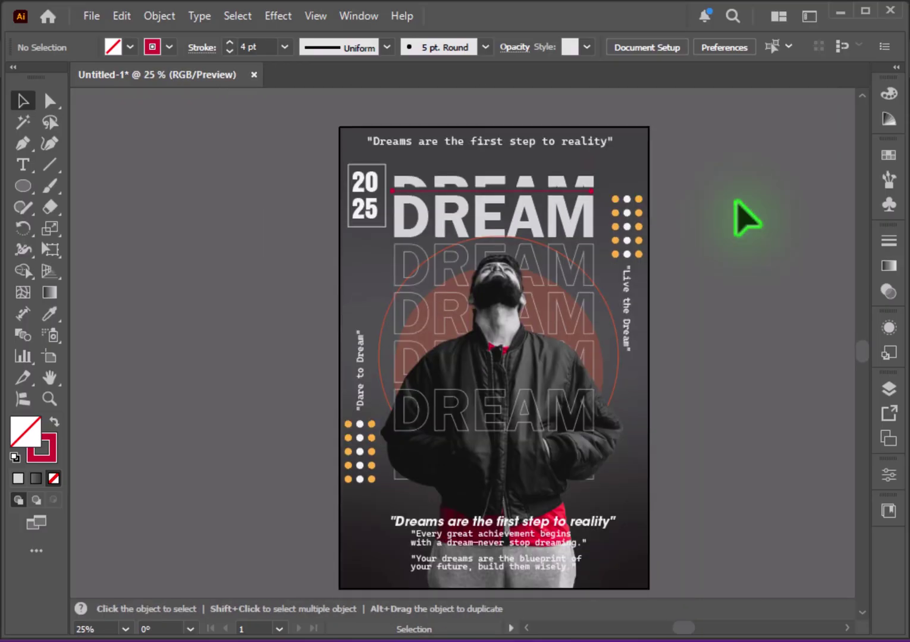
pyautogui.hotkey('ctrl', '+')
pyautogui.scroll(-2, 684, 217)
pyautogui.scroll(-1, 655, 217)
pyautogui.click(23, 186)
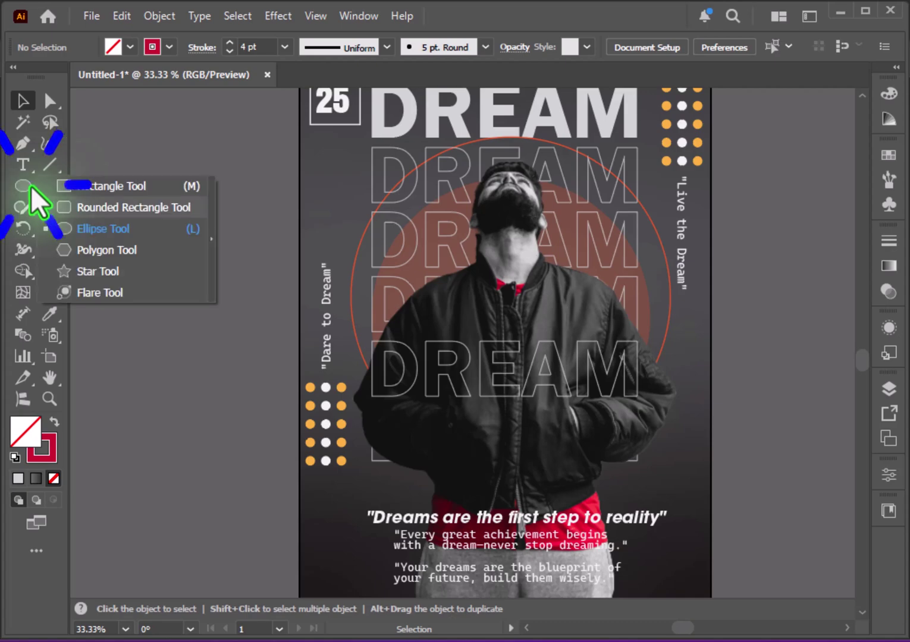
pyautogui.click(89, 188)
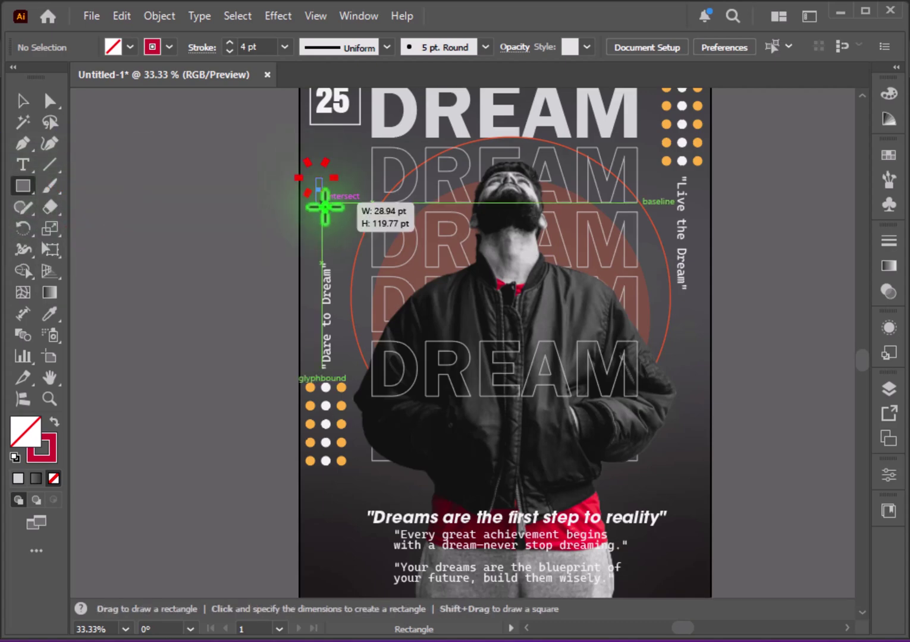
pyautogui.moveTo(324, 206); pyautogui.dragTo(324, 208)
pyautogui.click(54, 421)
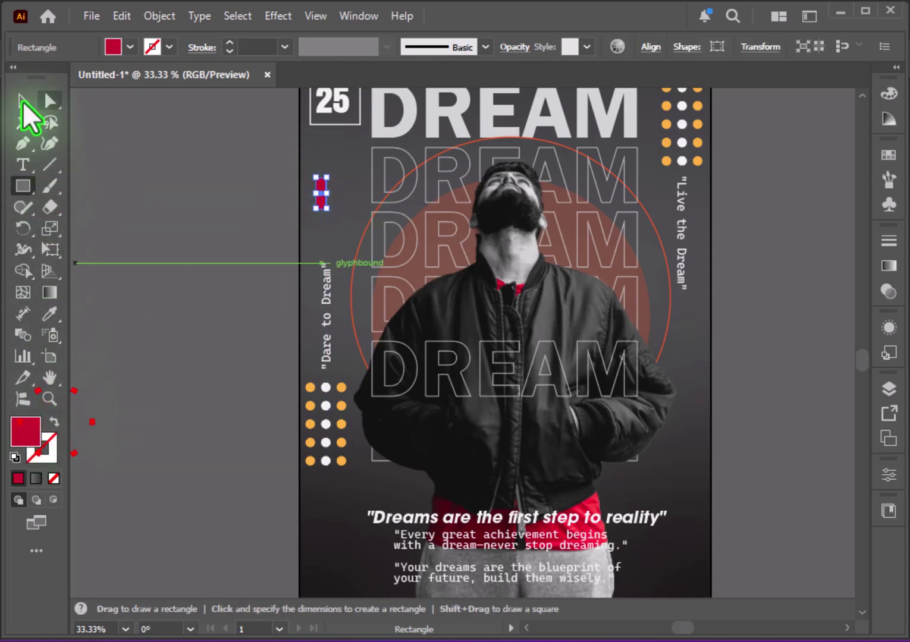
pyautogui.click(23, 101)
pyautogui.click(148, 301)
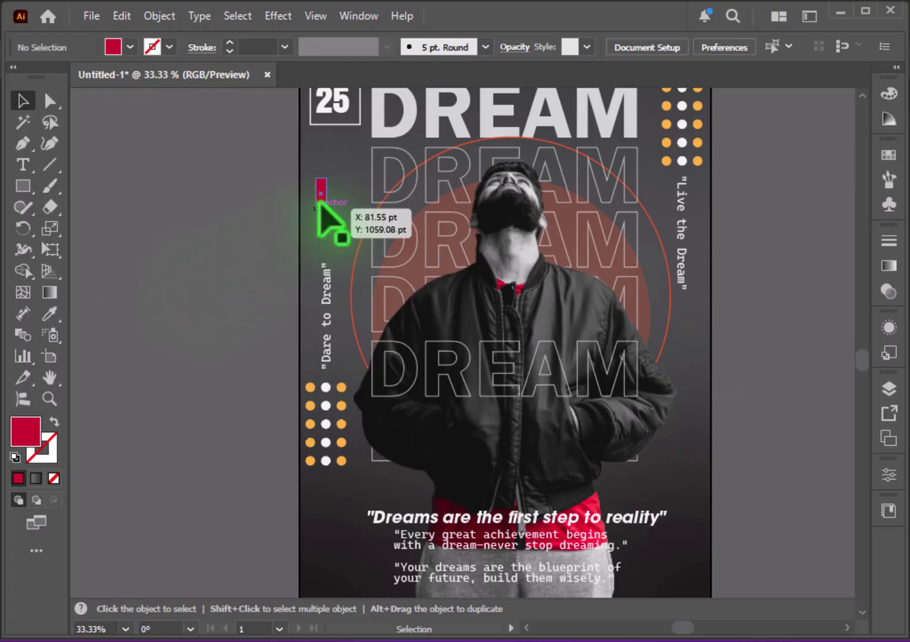
# Step: Copy the bar to the lower right in orange, then copy it beside the bottom quotes
pyautogui.moveTo(321, 196)
pyautogui.mouseDown()
pyautogui.moveTo(676, 468)
pyautogui.moveTo(693, 469)
pyautogui.mouseUp()
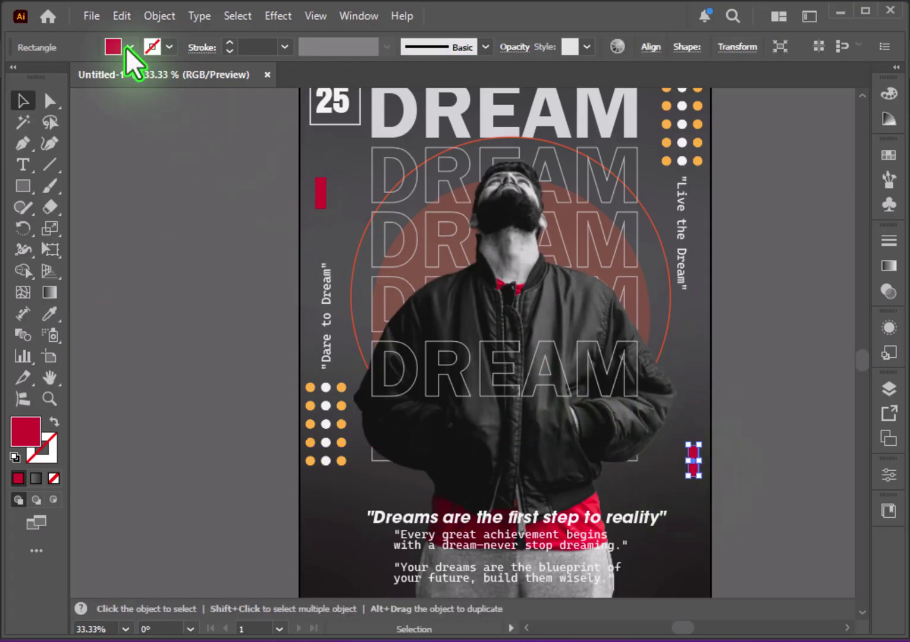
pyautogui.click(126, 47)
pyautogui.click(181, 174)
pyautogui.click(170, 356)
pyautogui.scroll(-2, 175, 368)
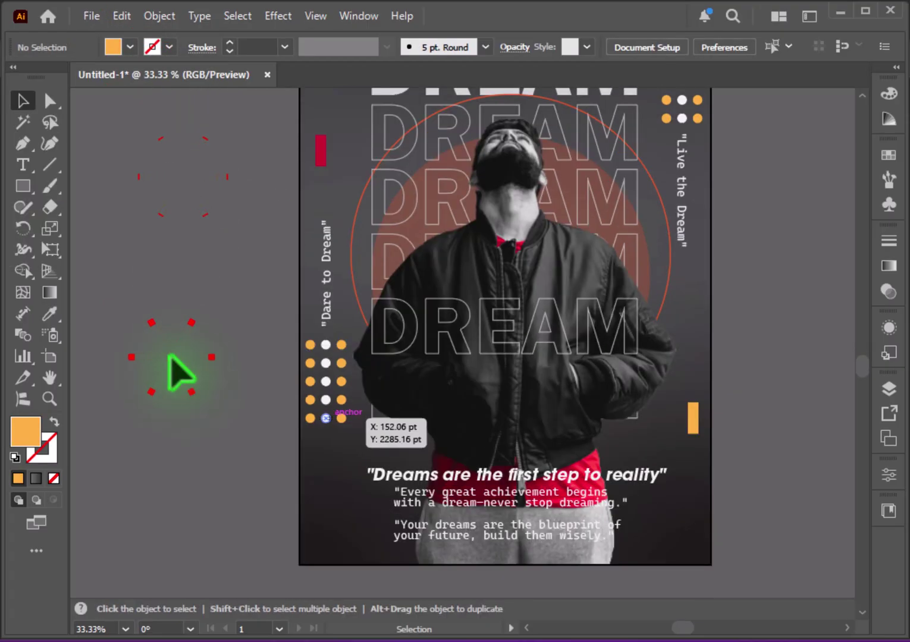
pyautogui.moveTo(689, 425)
pyautogui.mouseDown()
pyautogui.moveTo(366, 544)
pyautogui.moveTo(339, 502)
pyautogui.moveTo(359, 514)
pyautogui.moveTo(359, 506)
pyautogui.mouseUp()
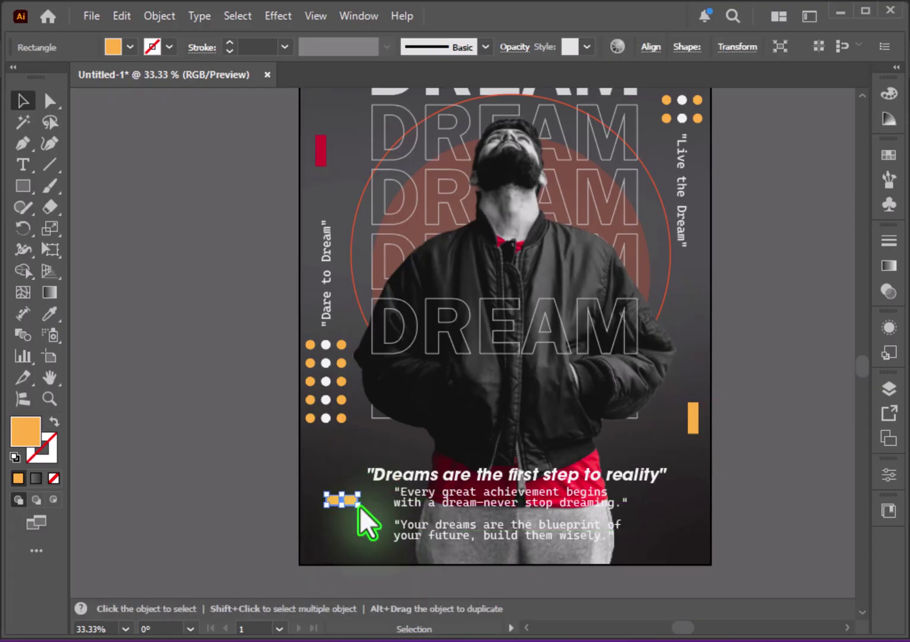
# Step: Recolour the bar beside the bottom quotes red-orange
pyautogui.click(129, 47)
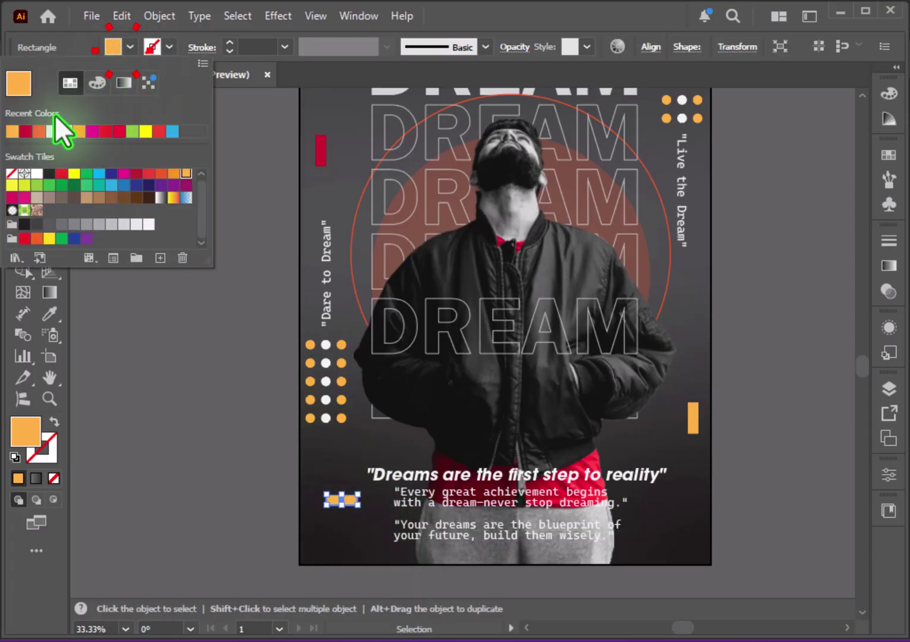
pyautogui.click(33, 128)
pyautogui.click(197, 471)
pyautogui.scroll(2, 313, 559)
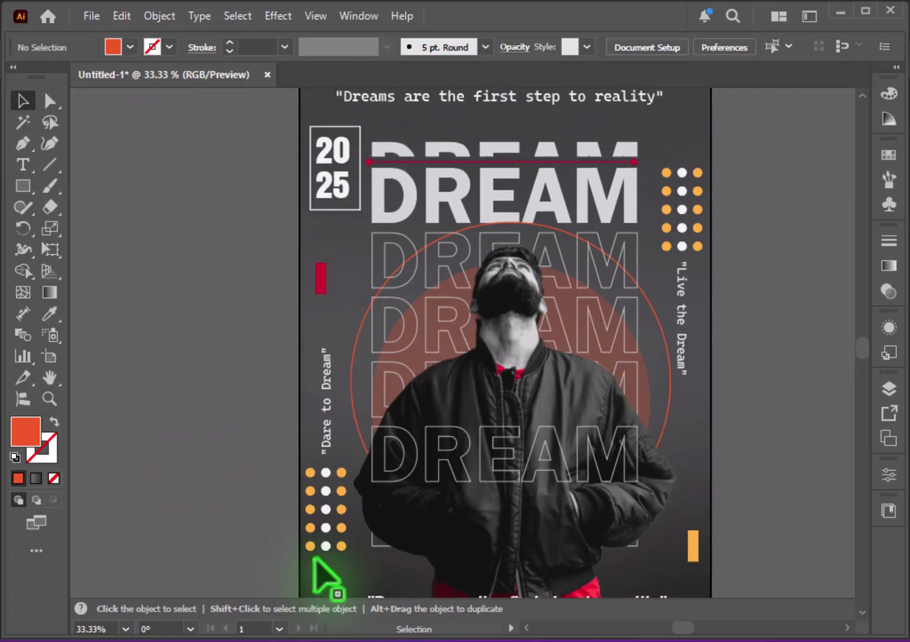
pyautogui.scroll(-4, 337, 547)
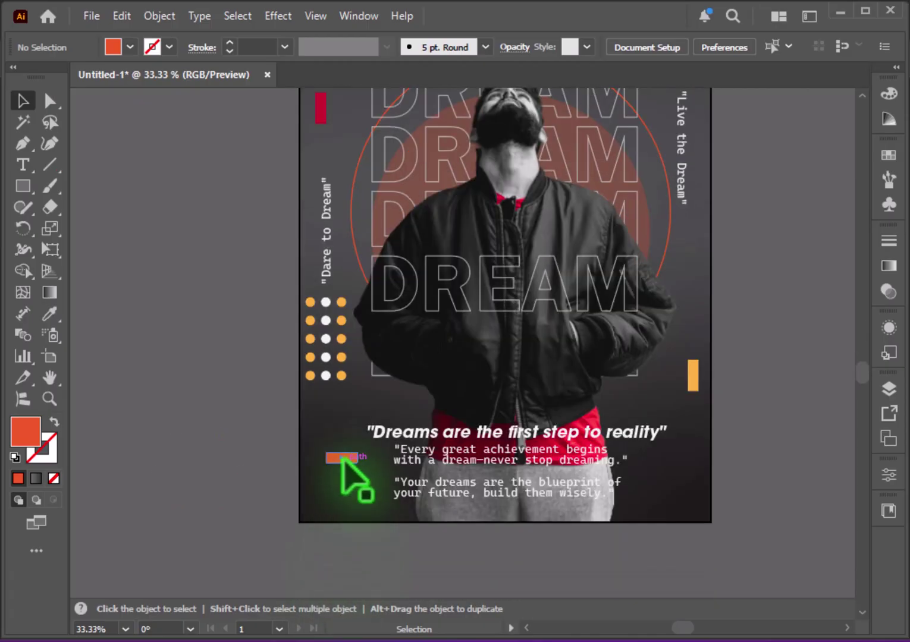
# Step: Copy a bar to the top right above the orange dots and fill it light grey-white
pyautogui.moveTo(342, 462)
pyautogui.mouseDown()
pyautogui.moveTo(673, 185)
pyautogui.moveTo(680, 119)
pyautogui.mouseUp()
pyautogui.scroll(7, 673, 184)
pyautogui.scroll(7, 680, 132)
pyautogui.moveTo(668, 254); pyautogui.dragTo(682, 252)
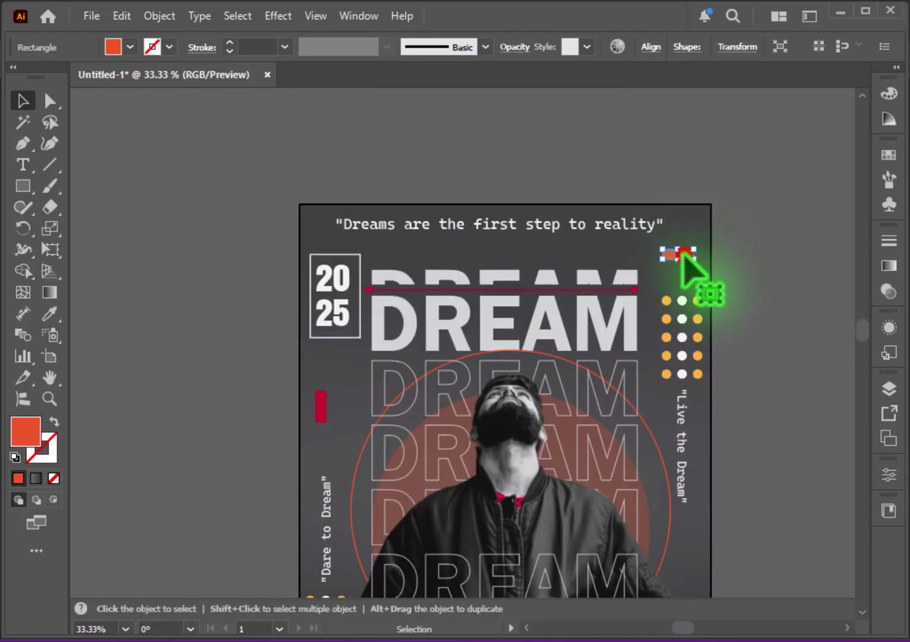
pyautogui.click(130, 48)
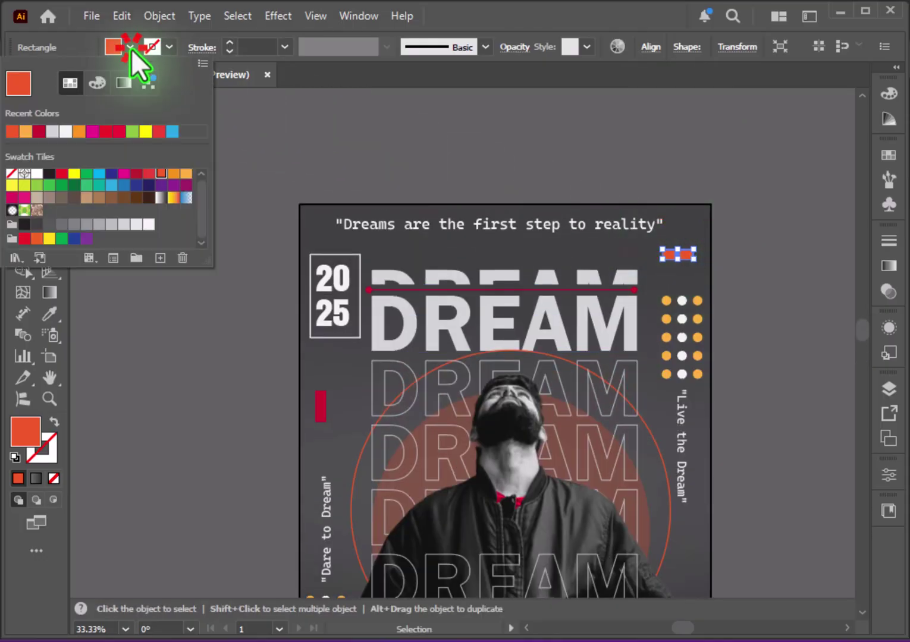
pyautogui.click(149, 225)
pyautogui.click(139, 370)
pyautogui.scroll(-2, 331, 284)
pyautogui.scroll(-1, 327, 288)
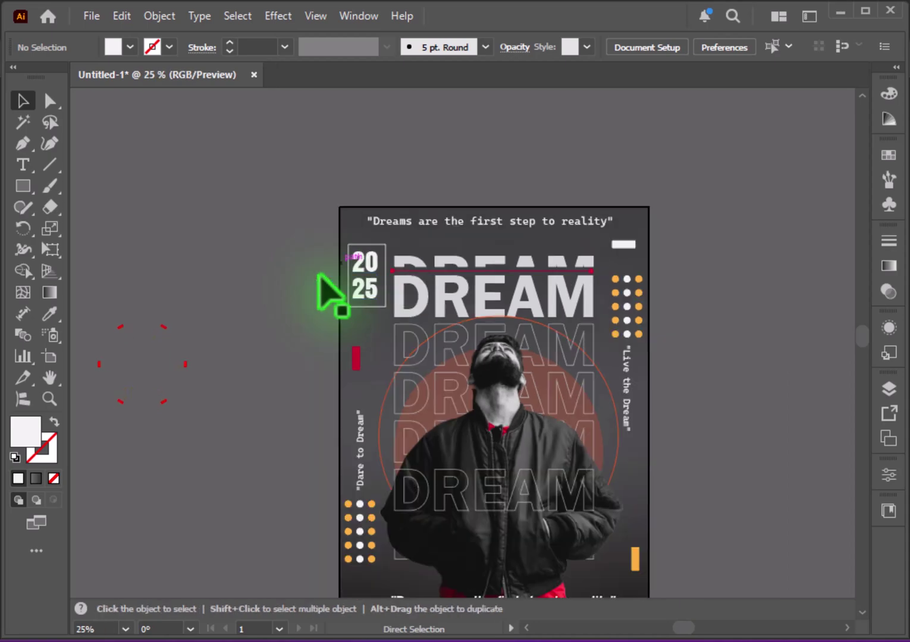
pyautogui.scroll(-2, 762, 306)
pyautogui.scroll(-1, 762, 306)
pyautogui.scroll(-1, 763, 292)
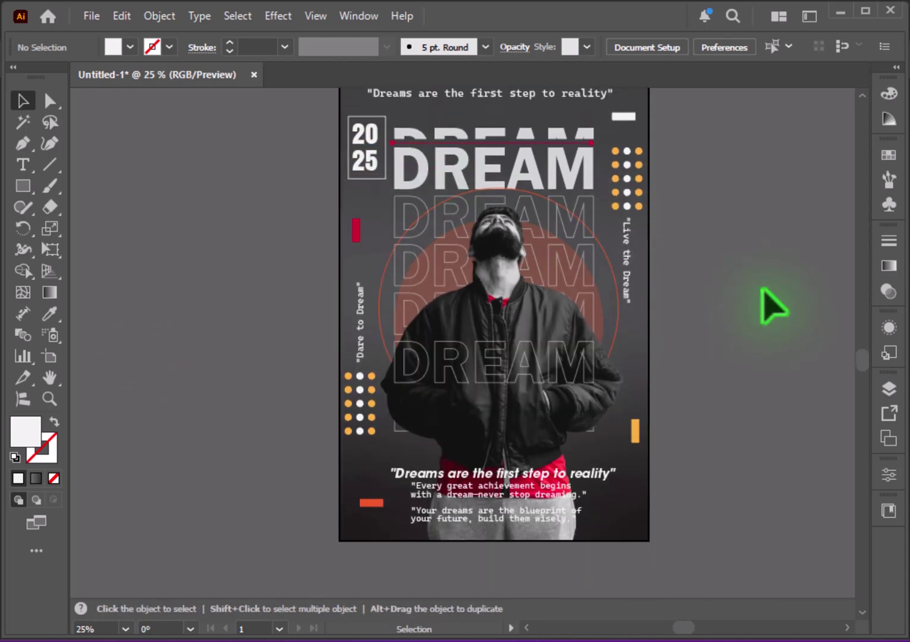
pyautogui.scroll(-2, 762, 291)
pyautogui.hotkey('ctrl', '=')
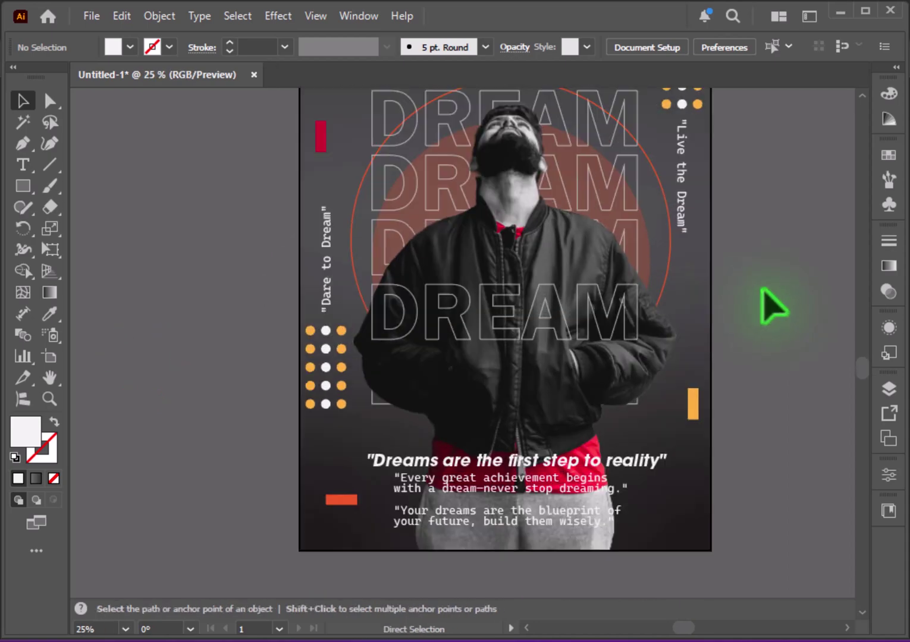
pyautogui.scroll(-3, 695, 301)
pyautogui.scroll(-1, 522, 224)
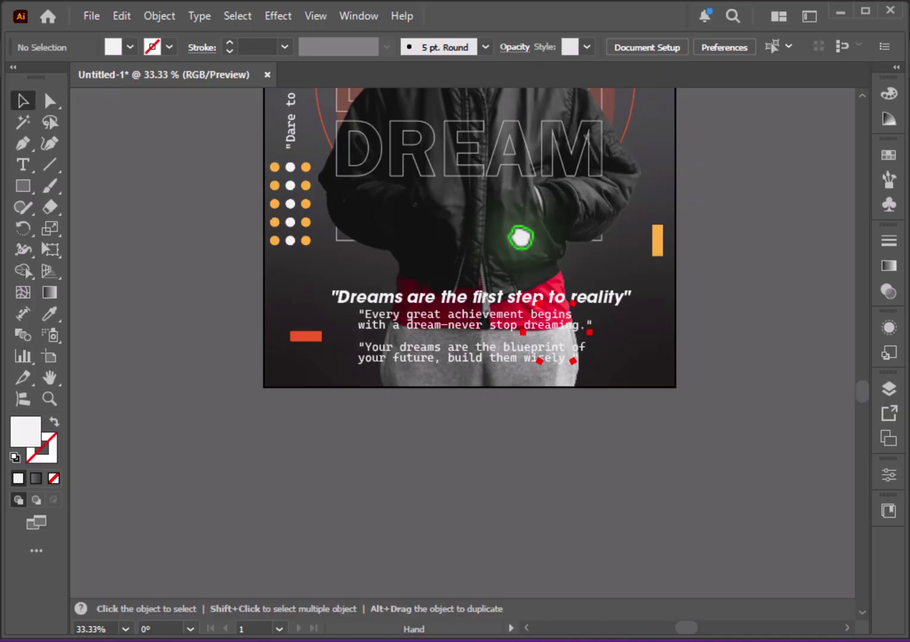
# Step: Draw an unfilled curved bracket path beneath the bottom quotes, rising at its right end
pyautogui.click(23, 143)
pyautogui.moveTo(318, 354)
pyautogui.mouseDown()
pyautogui.moveTo(345, 354)
pyautogui.moveTo(364, 375)
pyautogui.mouseUp()
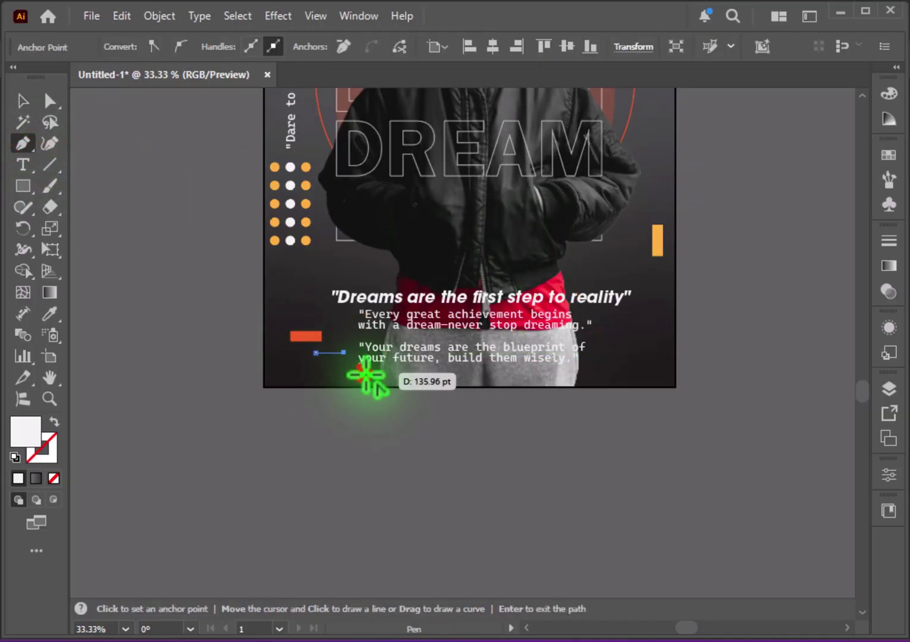
pyautogui.moveTo(363, 372); pyautogui.dragTo(379, 373)
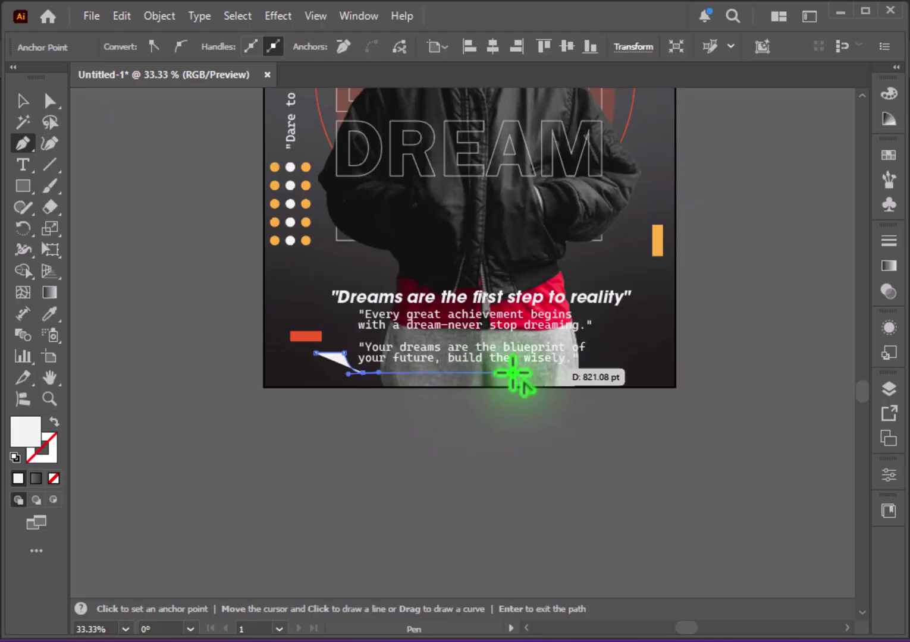
pyautogui.moveTo(591, 372)
pyautogui.mouseDown()
pyautogui.moveTo(608, 356)
pyautogui.moveTo(632, 355)
pyautogui.mouseUp()
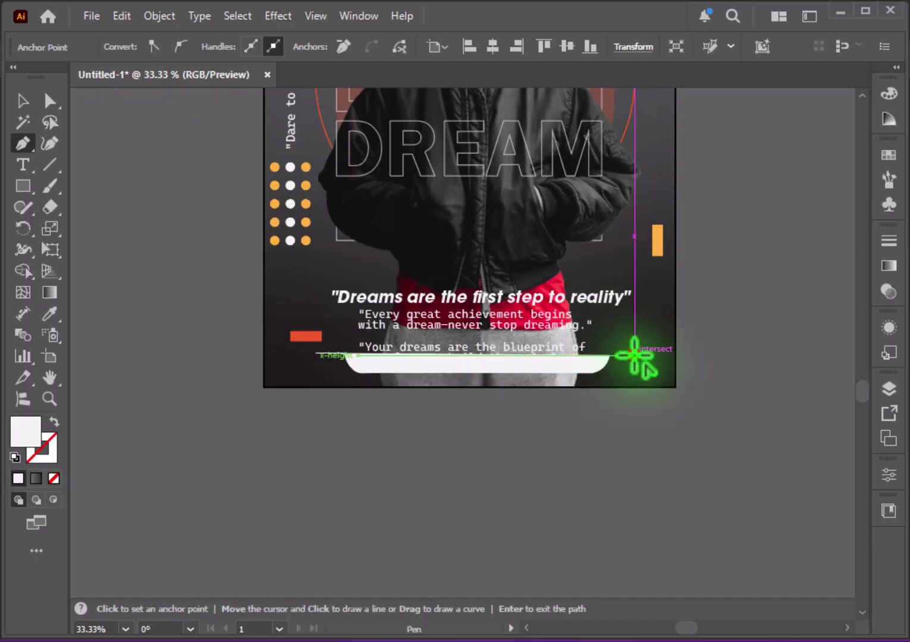
pyautogui.click(633, 355)
pyautogui.click(54, 421)
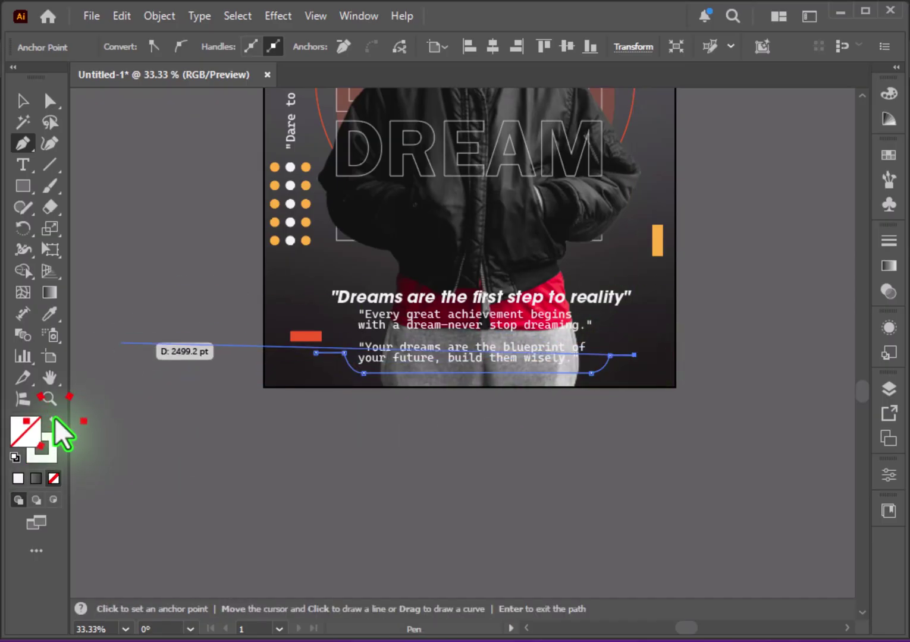
pyautogui.click(49, 143)
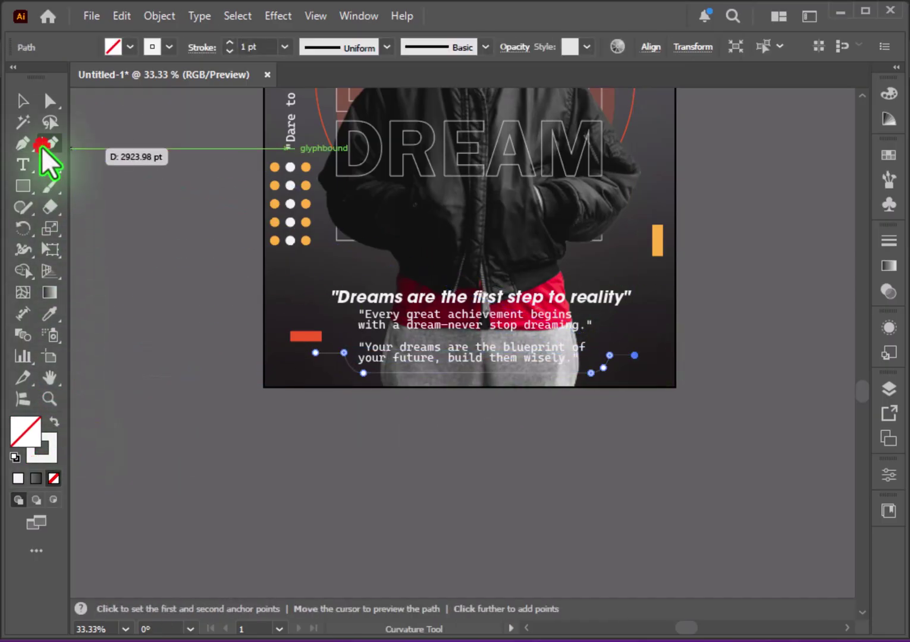
# Step: Set both of the bracket line's arrowheads to Arrow 21 dots, with 3 pt stroke weight
pyautogui.click(229, 42)
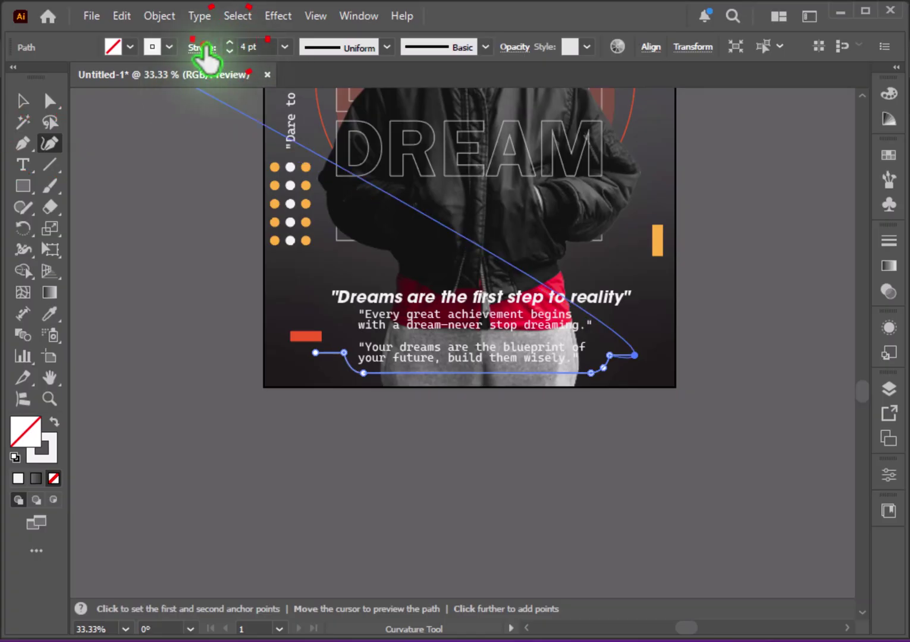
pyautogui.click(202, 47)
pyautogui.click(111, 238)
pyautogui.scroll(-4, 62, 356)
pyautogui.click(62, 357)
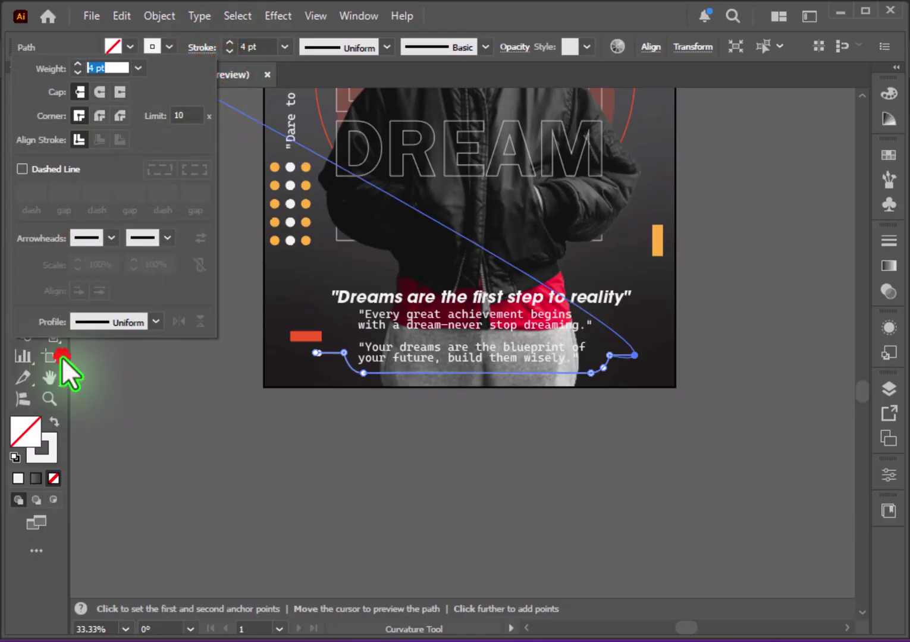
pyautogui.click(168, 238)
pyautogui.scroll(-4, 98, 375)
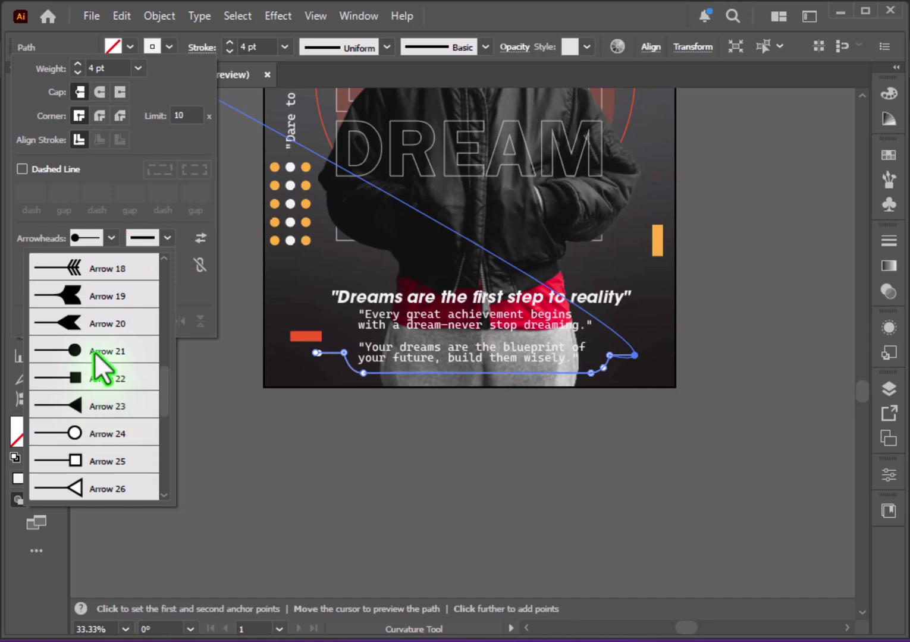
pyautogui.click(94, 349)
pyautogui.click(229, 51)
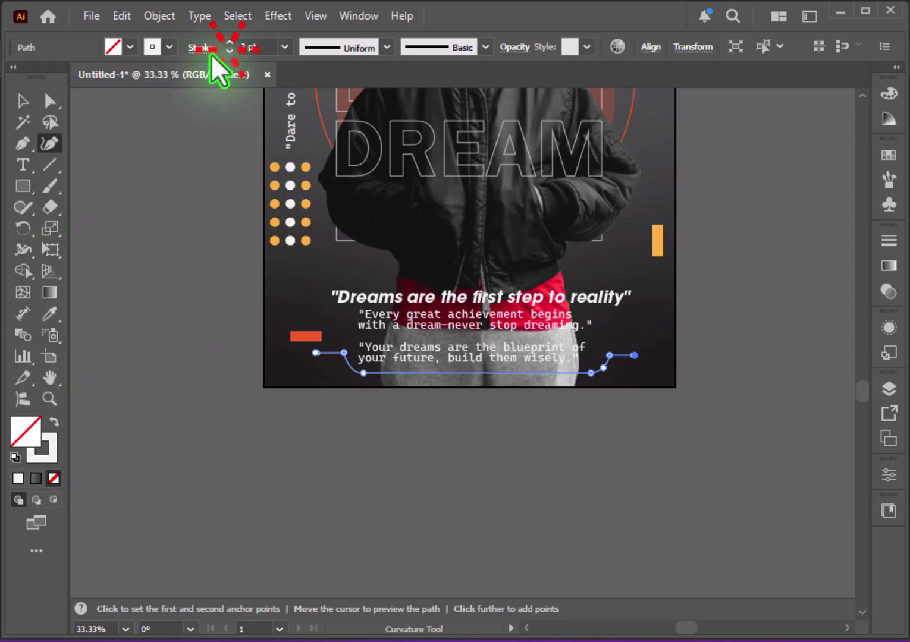
pyautogui.click(25, 100)
pyautogui.click(122, 351)
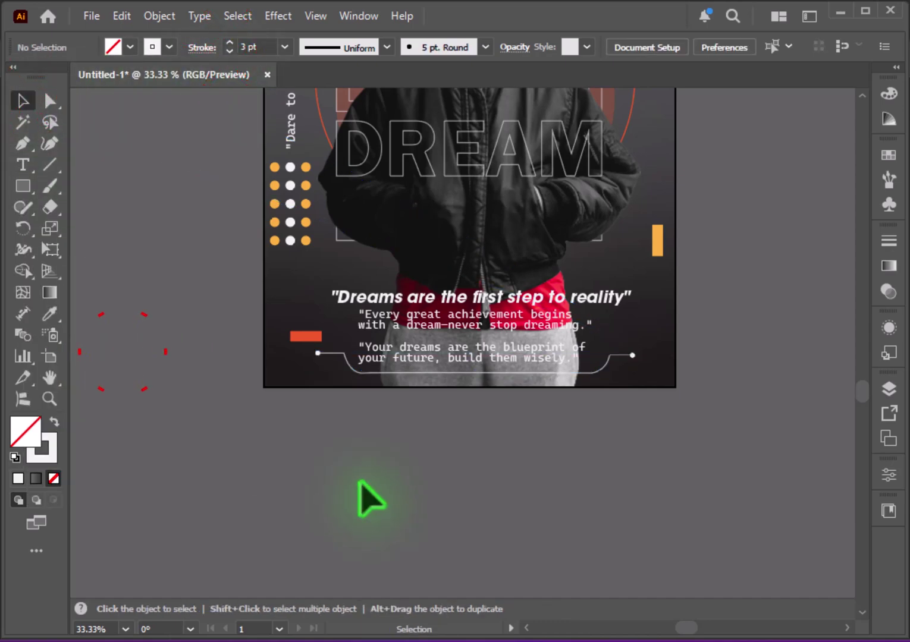
# Step: Nudge the curved bracket line slightly upward, closer beneath the second quote
pyautogui.scroll(3, 371, 500)
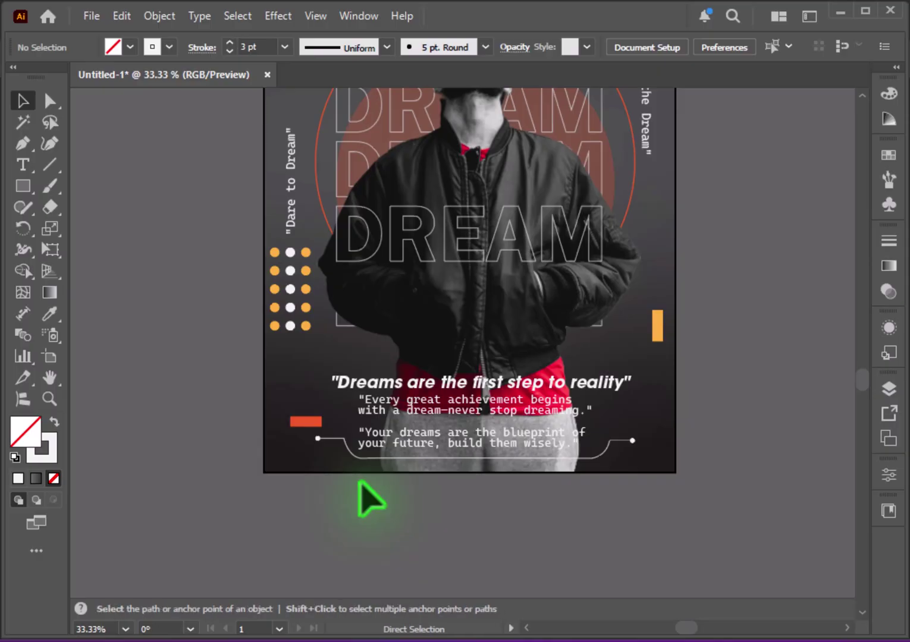
pyautogui.hotkey('ctrl', '=')
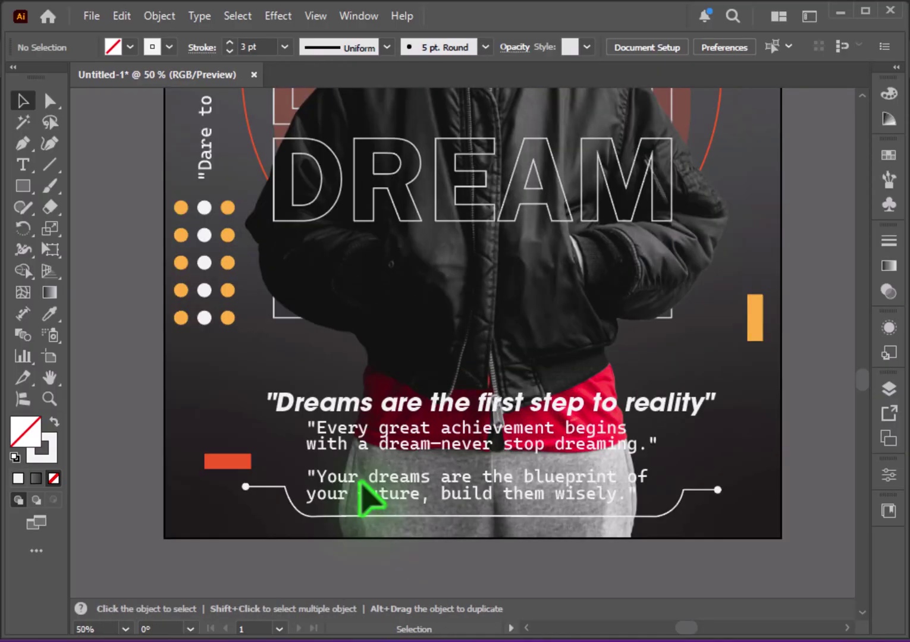
pyautogui.scroll(-1, 360, 485)
pyautogui.click(433, 495)
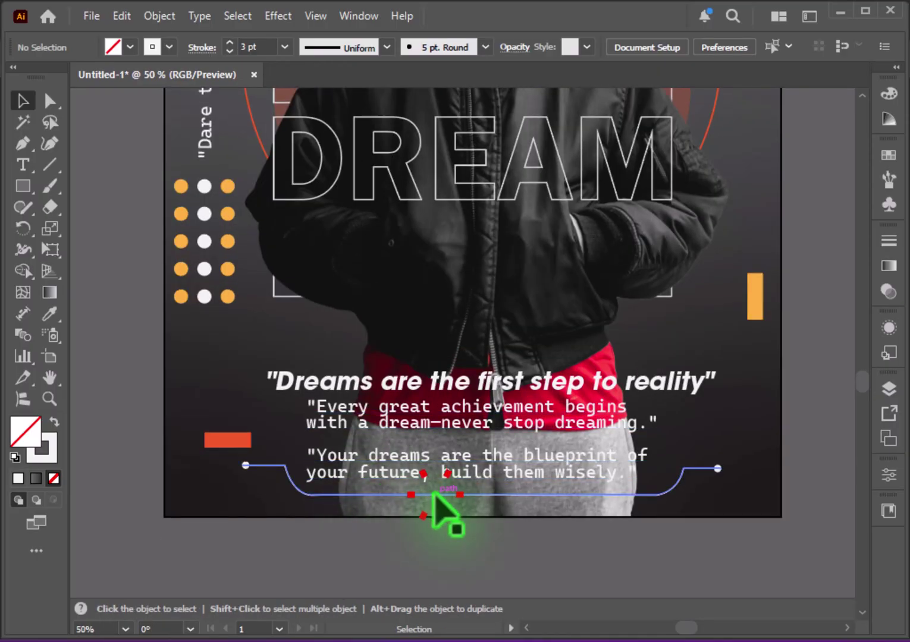
pyautogui.moveTo(432, 494)
pyautogui.mouseDown()
pyautogui.moveTo(429, 485)
pyautogui.moveTo(431, 501)
pyautogui.moveTo(430, 493)
pyautogui.mouseUp()
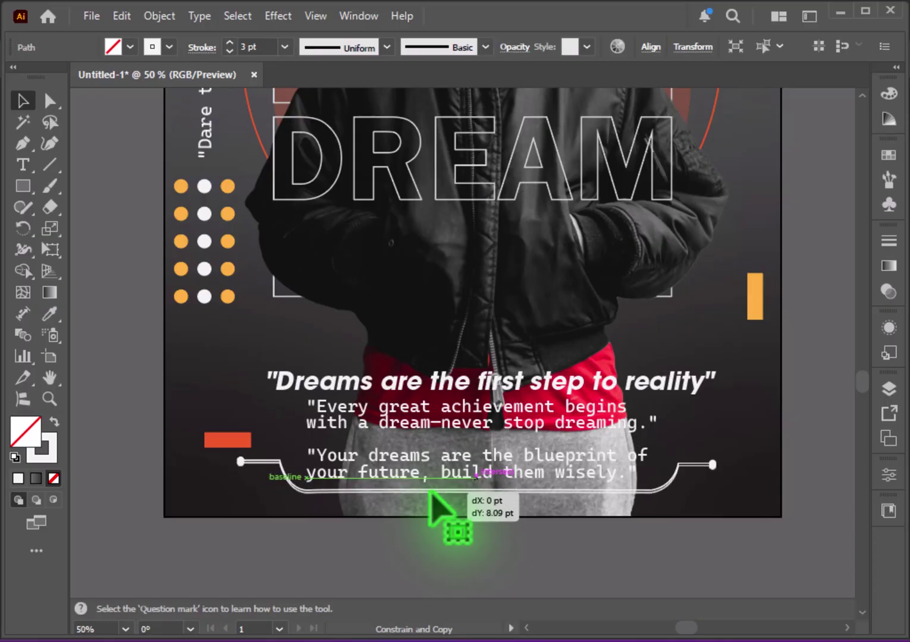
# Step: Undo the stray downward copy of the bracket line so only one line remains, then deselect
pyautogui.moveTo(429, 498); pyautogui.dragTo(429, 506)
pyautogui.hotkey('ctrl', 'z')
pyautogui.scroll(-3, 452, 547)
pyautogui.click(687, 446)
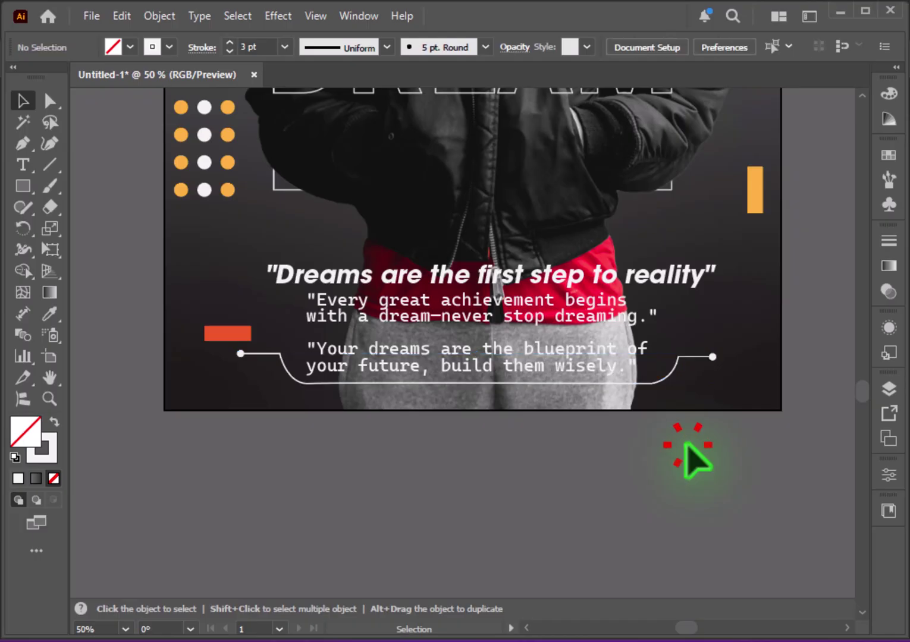
pyautogui.scroll(1, 697, 461)
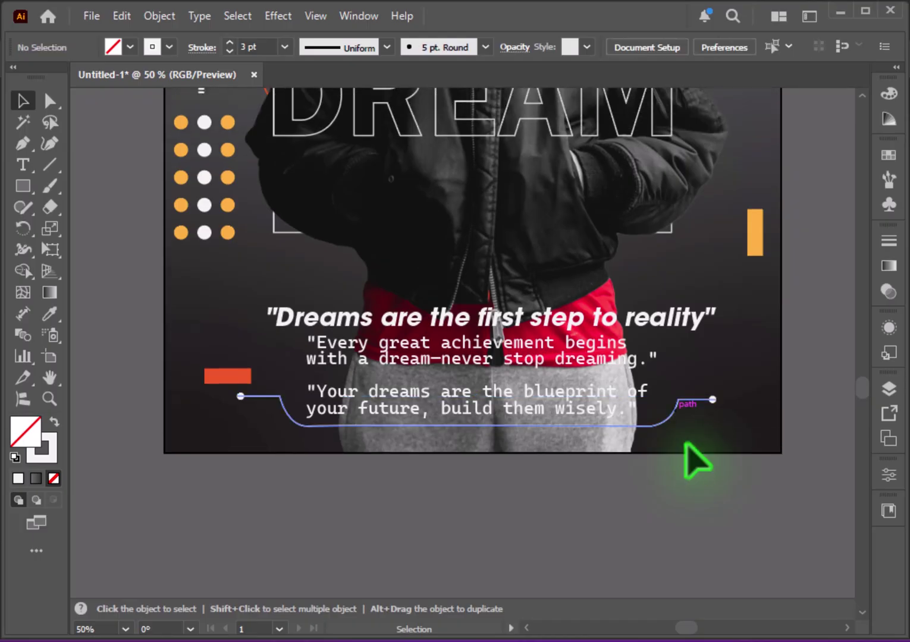
pyautogui.hotkey('ctrl', '=')
pyautogui.hotkey('ctrl', '=')
# Step: Ungroup the top row of orange dots in the poster's dot grid
pyautogui.moveTo(199, 396); pyautogui.dragTo(558, 323)
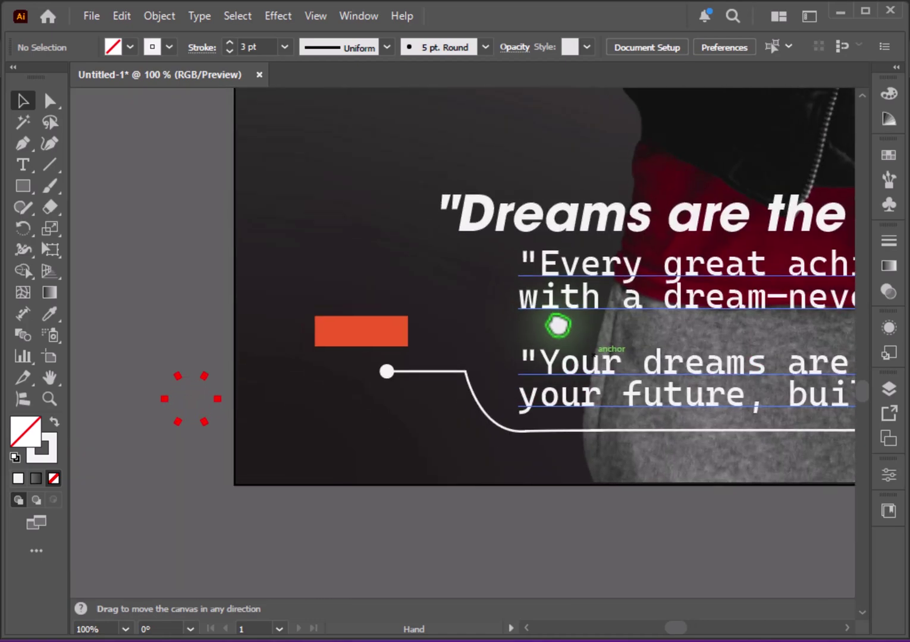
pyautogui.scroll(2, 556, 321)
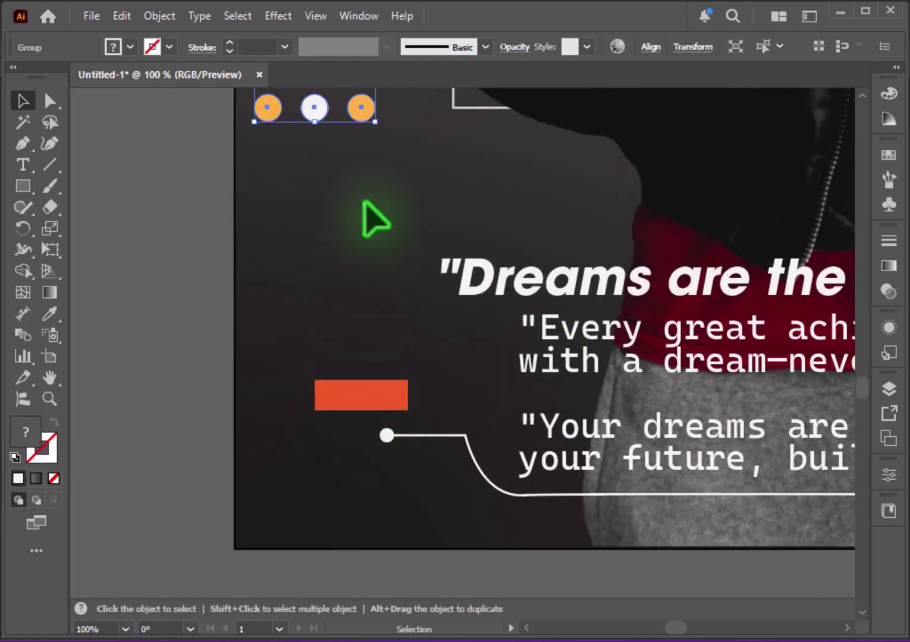
pyautogui.click(365, 175)
pyautogui.rightClick(360, 112)
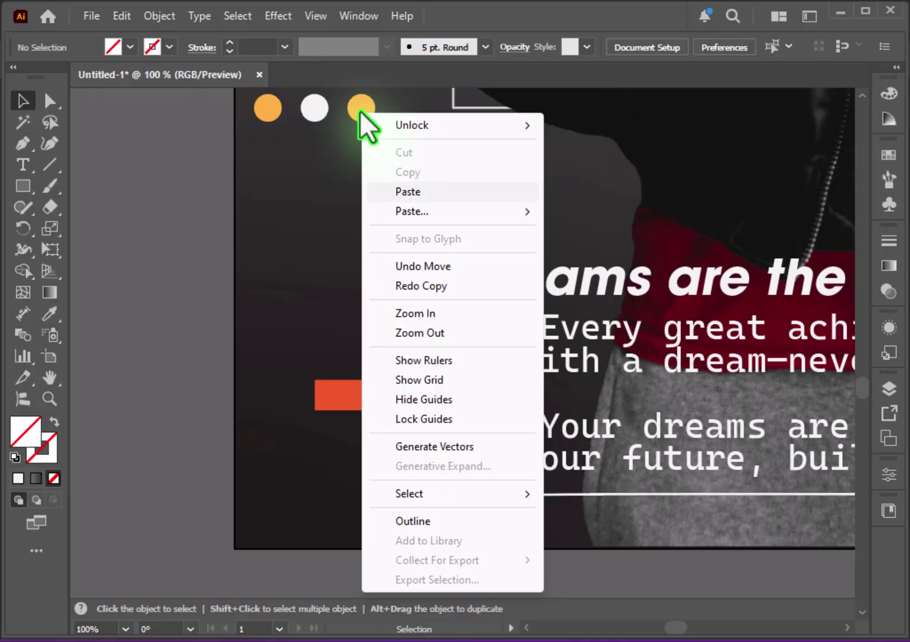
pyautogui.click(357, 107)
pyautogui.rightClick(359, 110)
pyautogui.click(411, 325)
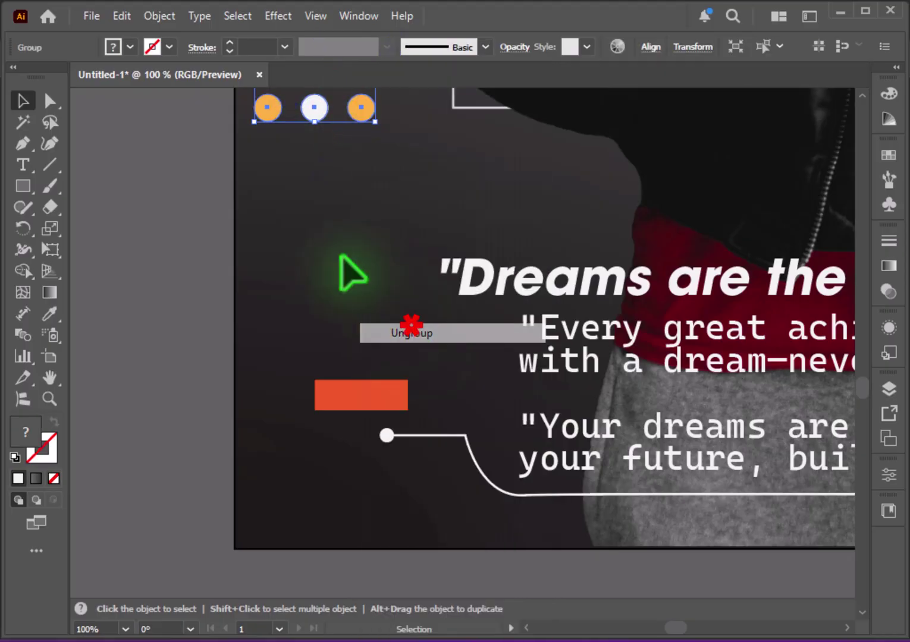
pyautogui.click(304, 219)
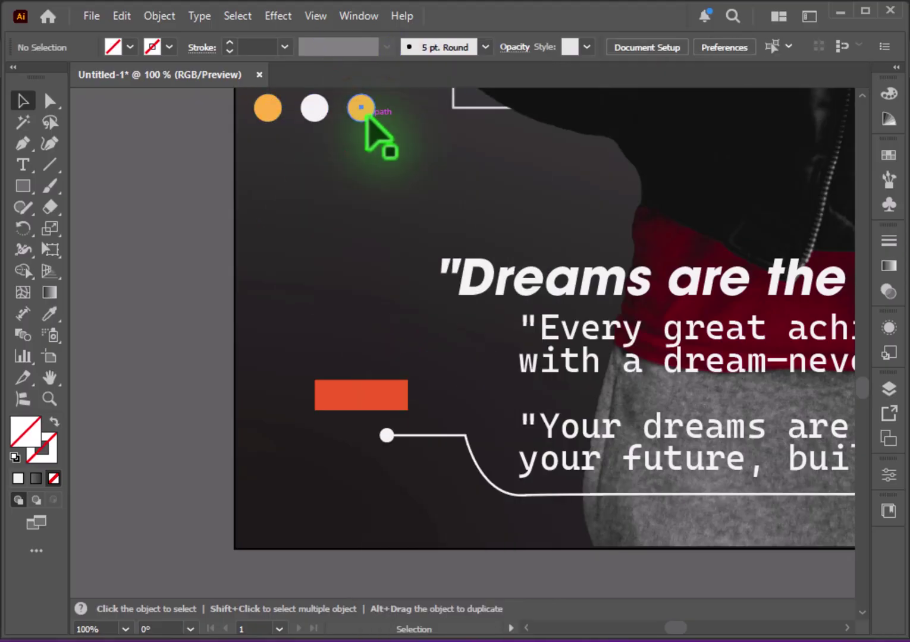
# Step: Copy an orange circle to the line's left end, shrink it, and repeat into a seven-dot row
pyautogui.moveTo(360, 108); pyautogui.dragTo(356, 437)
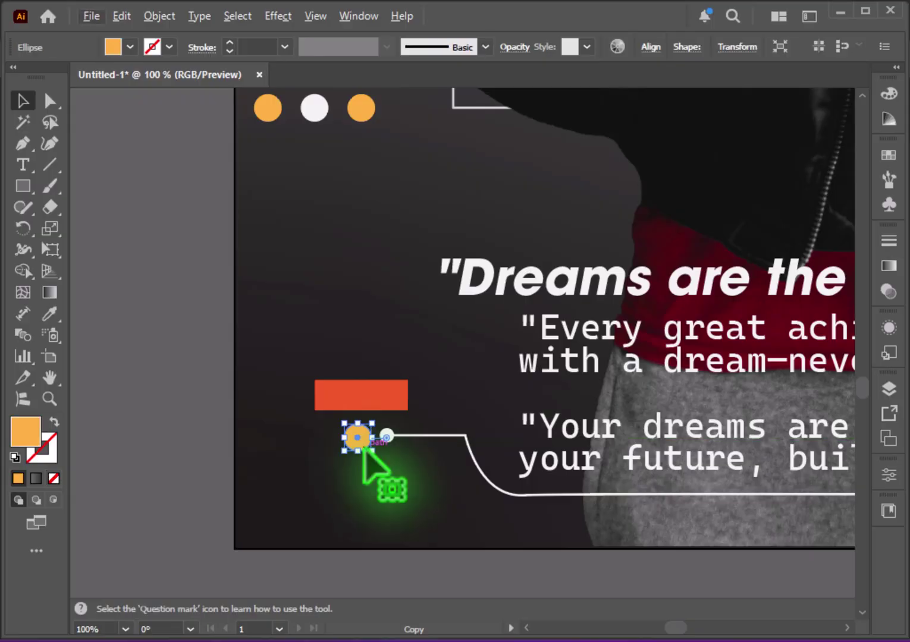
pyautogui.hotkey('ctrl', '+')
pyautogui.hotkey('ctrl', '+')
pyautogui.moveTo(490, 370)
pyautogui.mouseDown()
pyautogui.moveTo(476, 357)
pyautogui.moveTo(484, 340)
pyautogui.mouseUp()
pyautogui.click(470, 375)
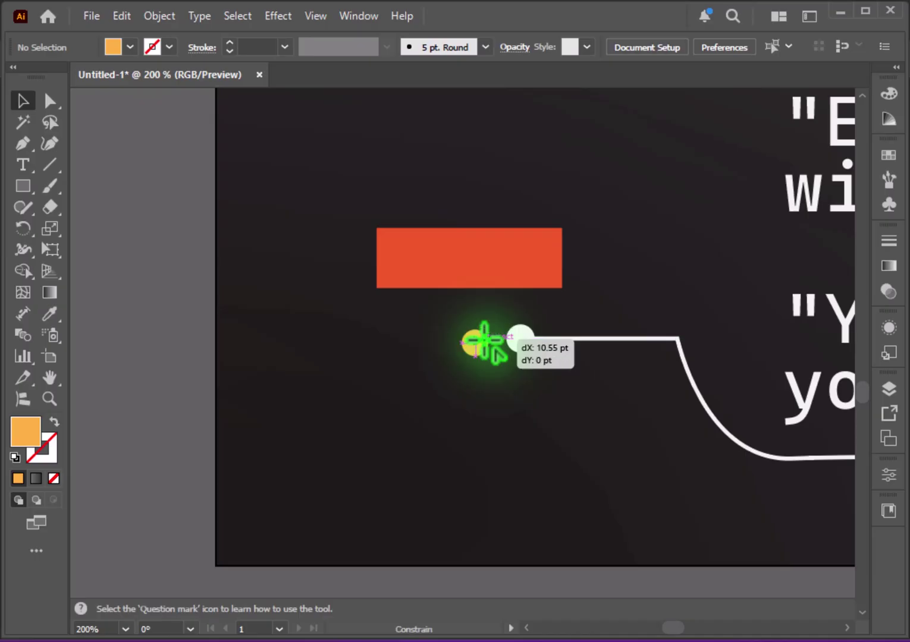
pyautogui.moveTo(484, 339); pyautogui.dragTo(443, 340)
pyautogui.hotkey('ctrl', 'd')
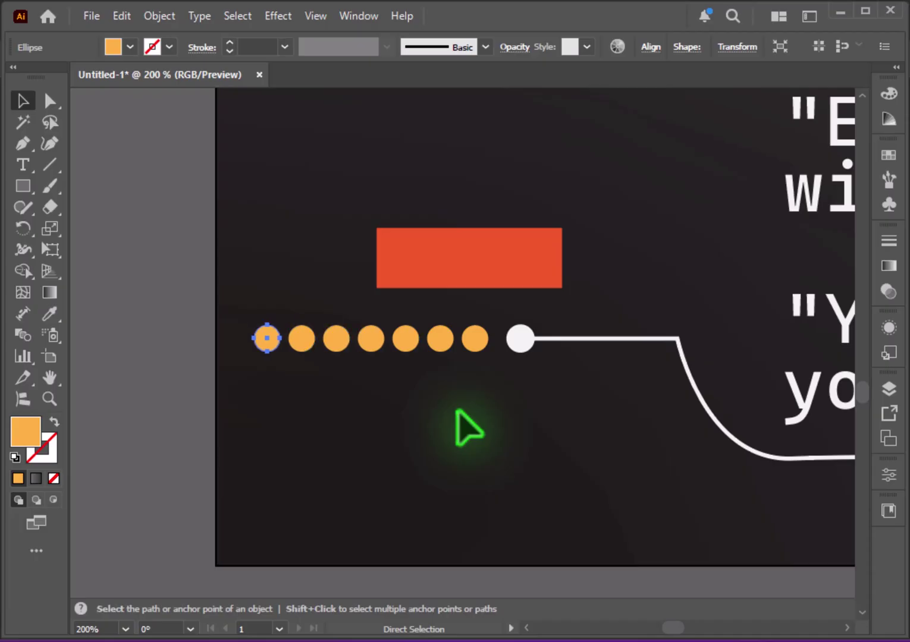
pyautogui.hotkey('ctrl', '-')
pyautogui.hotkey('ctrl', '-')
pyautogui.hotkey('ctrl', '-')
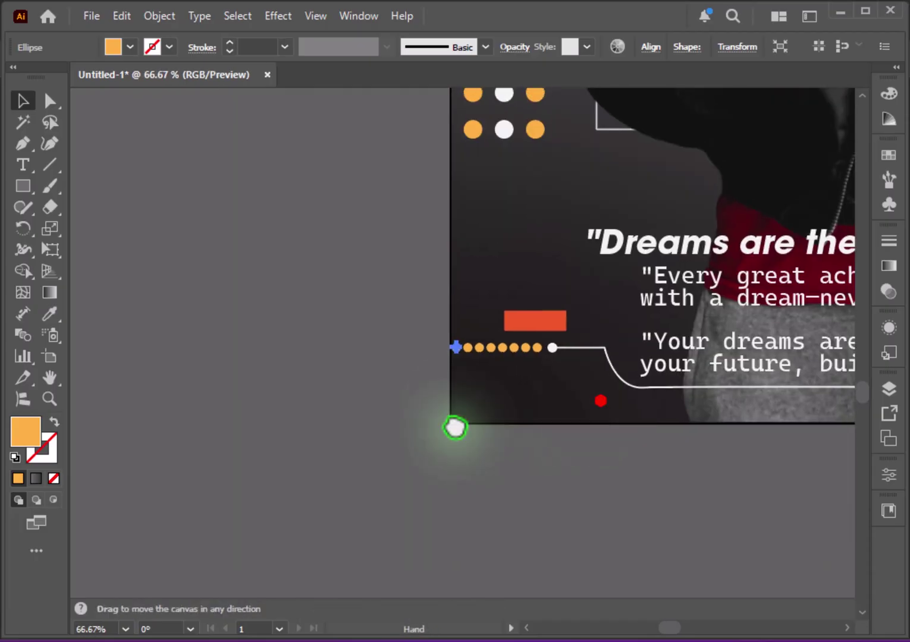
# Step: Copy the small dot row to the line's right end and delete the extras, leaving six dots
pyautogui.moveTo(455, 428); pyautogui.dragTo(203, 411)
pyautogui.hscroll(-2, 178, 383)
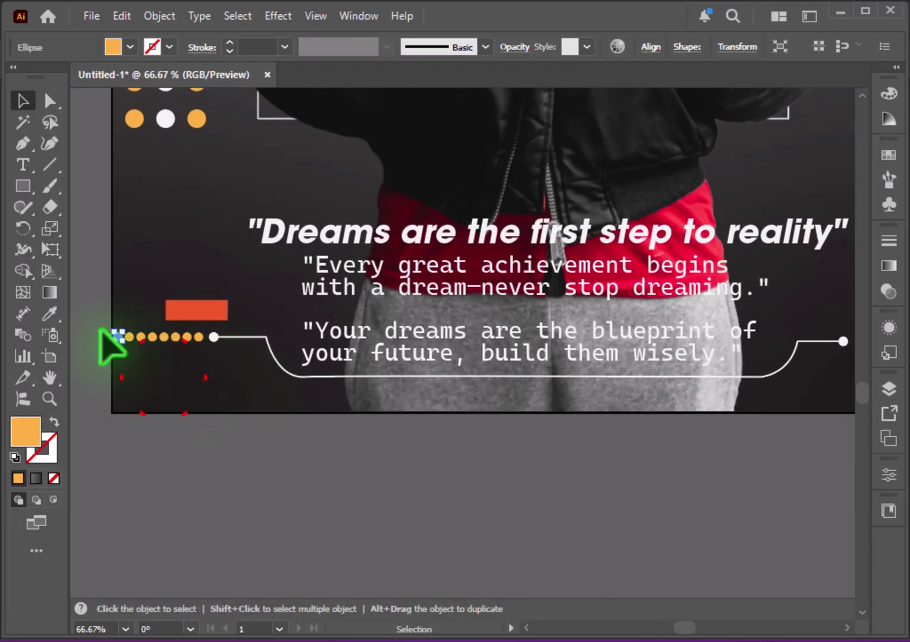
pyautogui.moveTo(101, 329)
pyautogui.mouseDown()
pyautogui.moveTo(189, 350)
pyautogui.moveTo(749, 321)
pyautogui.moveTo(829, 331)
pyautogui.mouseUp()
pyautogui.moveTo(761, 432); pyautogui.dragTo(516, 435)
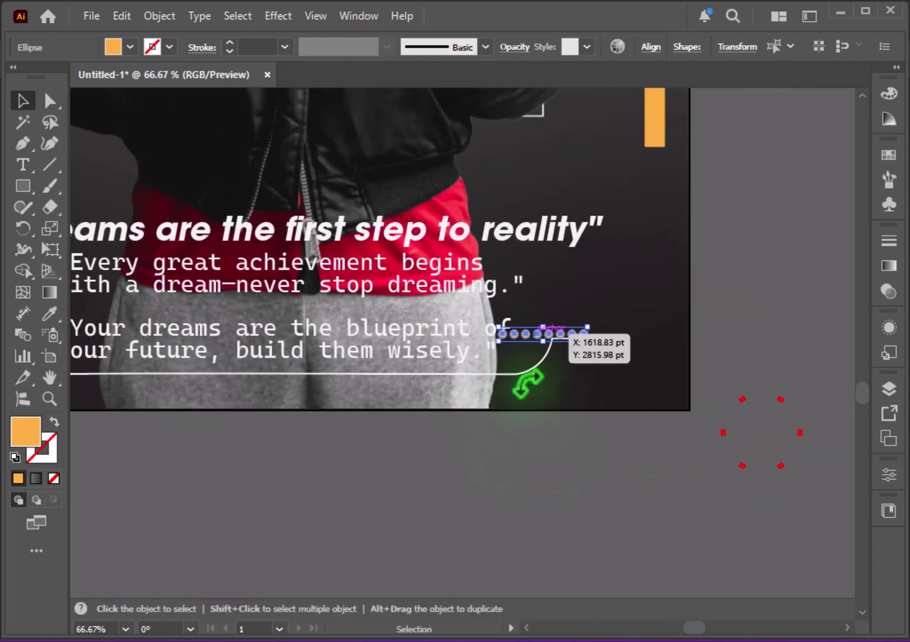
pyautogui.moveTo(550, 337); pyautogui.dragTo(648, 340)
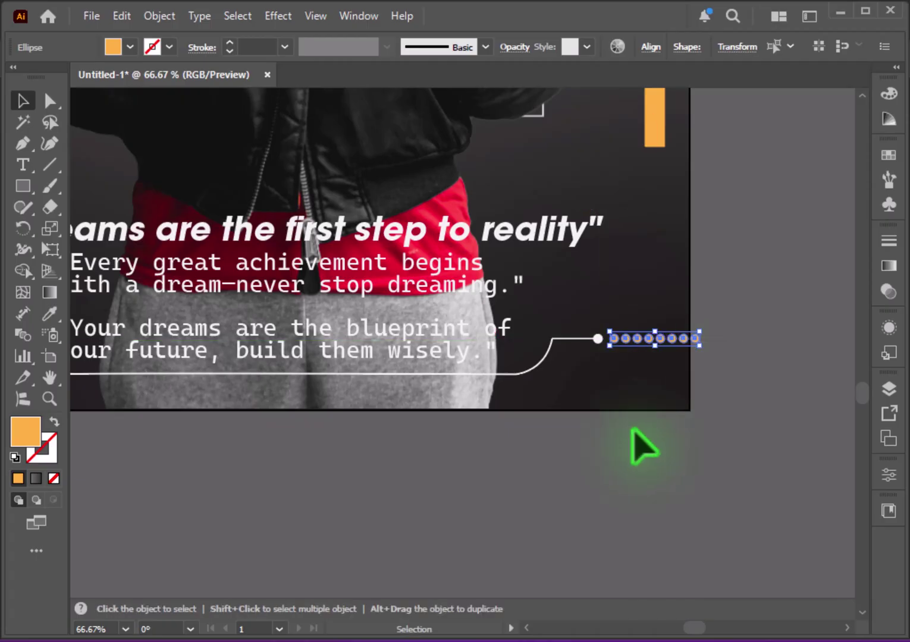
pyautogui.click(634, 431)
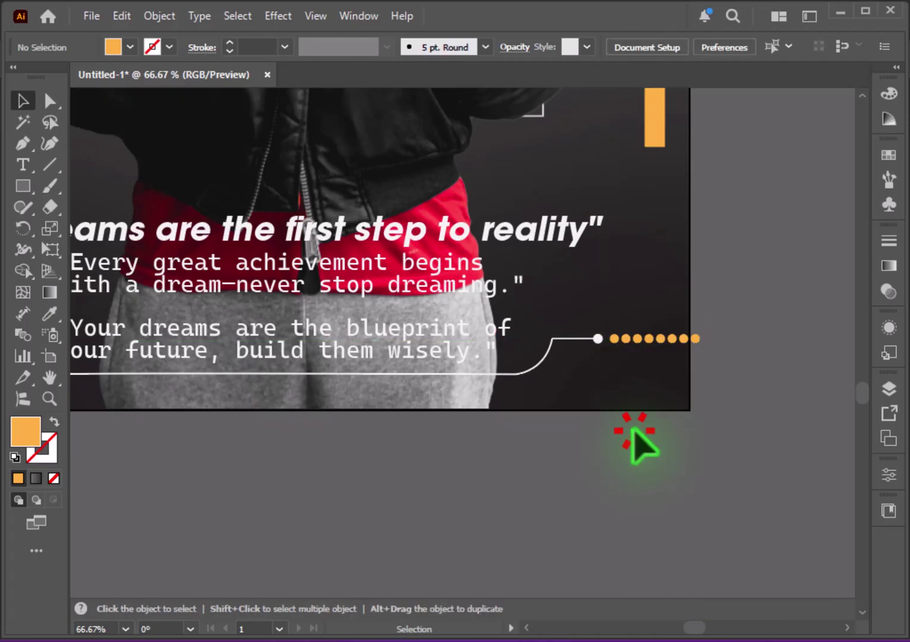
pyautogui.click(689, 337)
pyautogui.press('Delete')
pyautogui.hotkey('ctrl', '-')
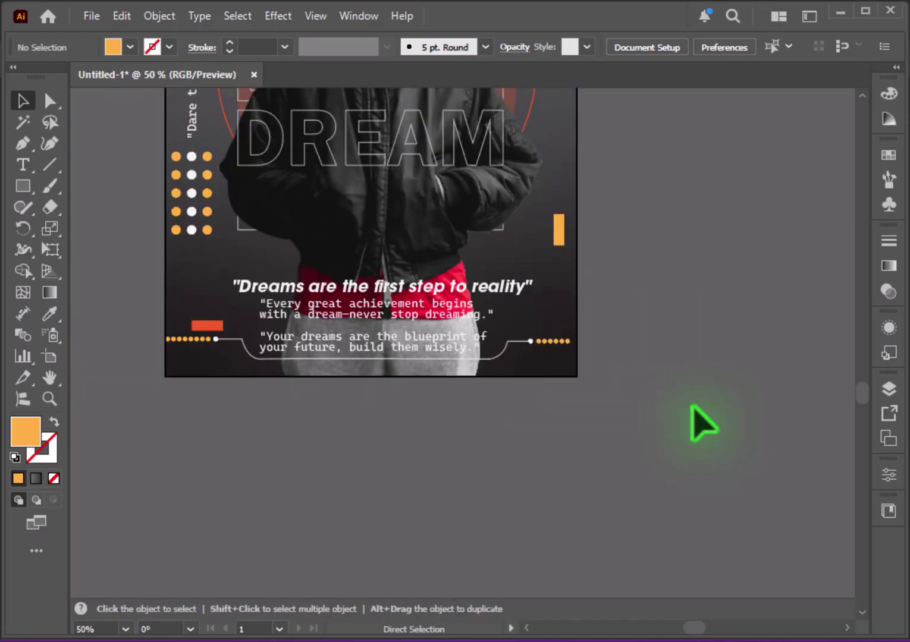
pyautogui.hotkey('ctrl', '-')
pyautogui.hotkey('ctrl', '-')
pyautogui.hotkey('ctrl', '-')
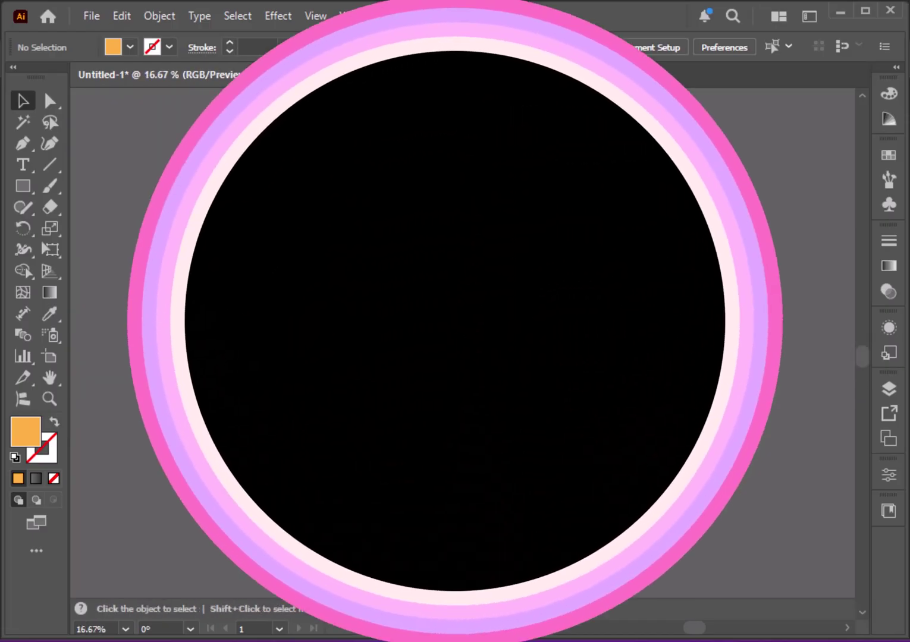